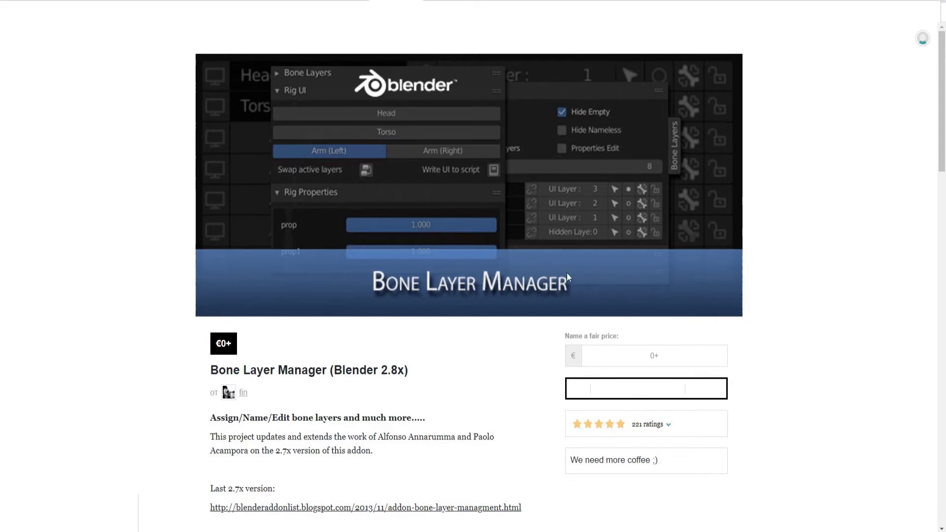
Step: Enter a price of €0 for the Bone Layer Manager (Blender 2.8x) add-on and proceed to get it
{"action": "scroll", "coordinate": [593, 285], "scroll_direction": "down", "scroll_amount": 1}
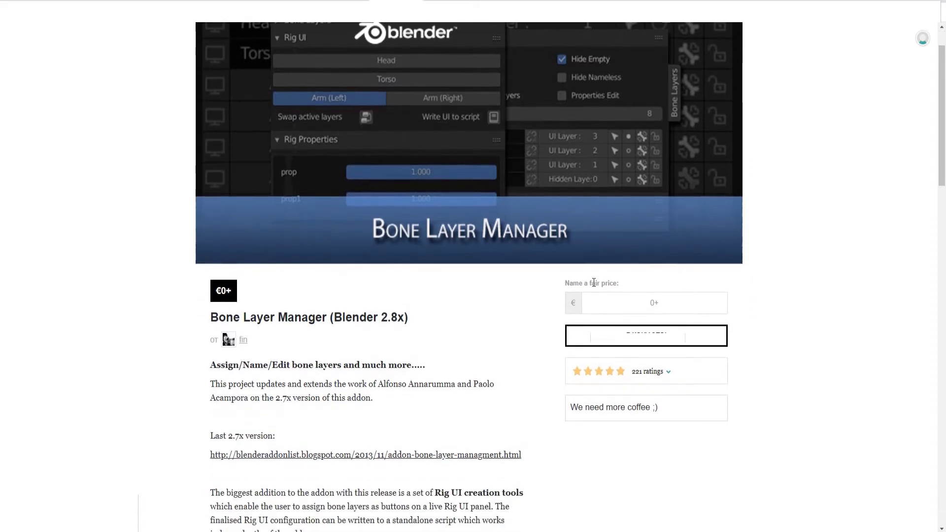
{"action": "scroll", "coordinate": [593, 281], "scroll_direction": "up", "scroll_amount": 1}
{"action": "left_click", "coordinate": [650, 350]}
{"action": "type", "text": "0"}
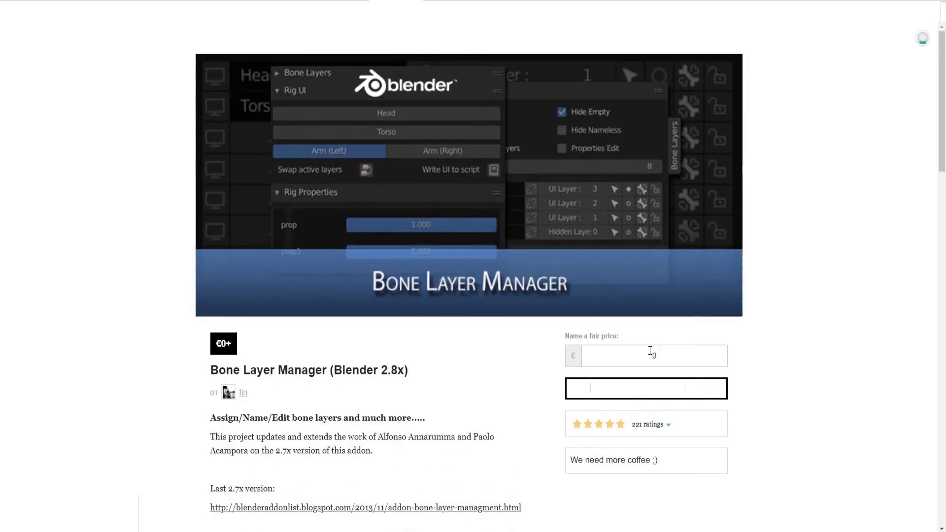
{"action": "left_click", "coordinate": [628, 395]}
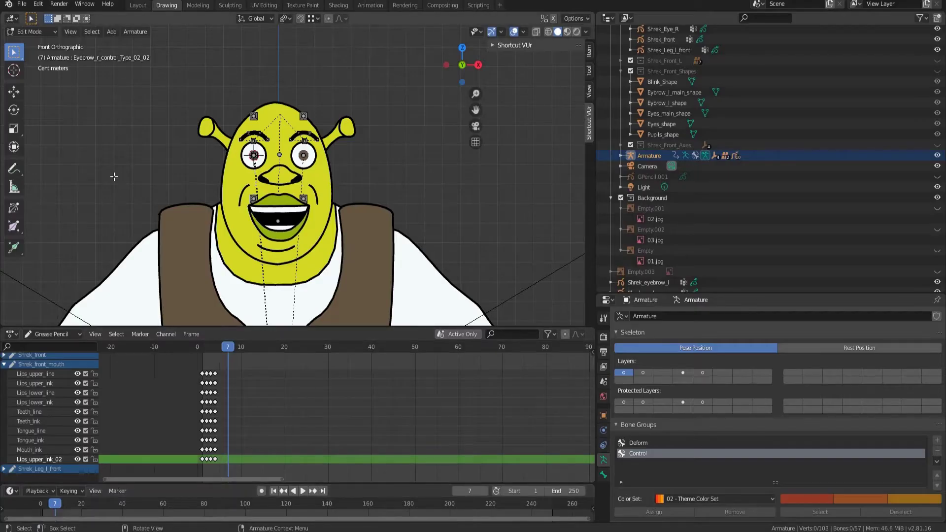
Step: In Blender, install the add-on from bone_layer_manager_081.zip in the E:\Install\Blender\AddOns folder
{"action": "left_click", "coordinate": [23, 6]}
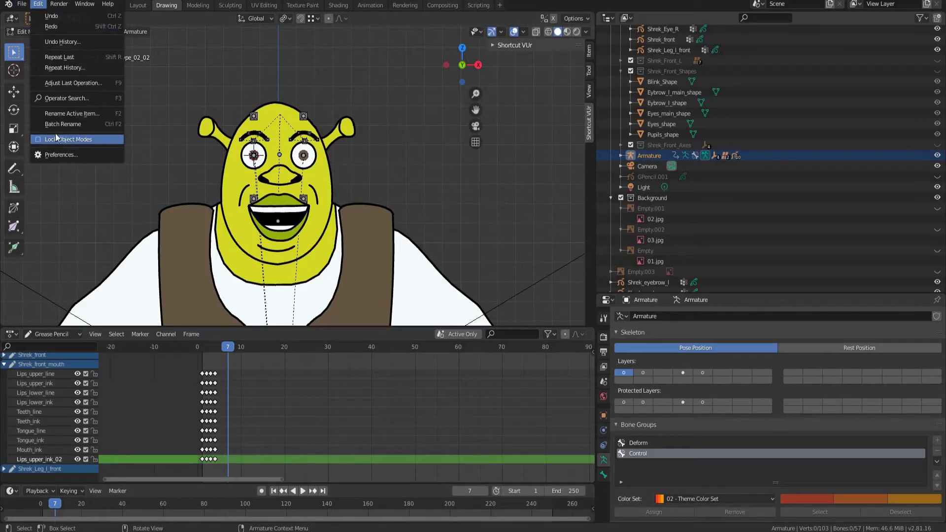
{"action": "left_click", "coordinate": [58, 150]}
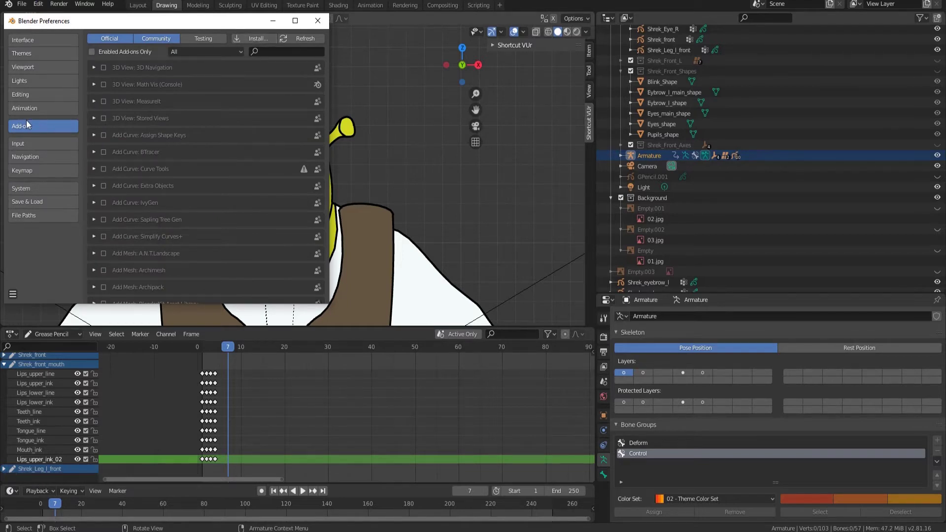
{"action": "left_click", "coordinate": [248, 40]}
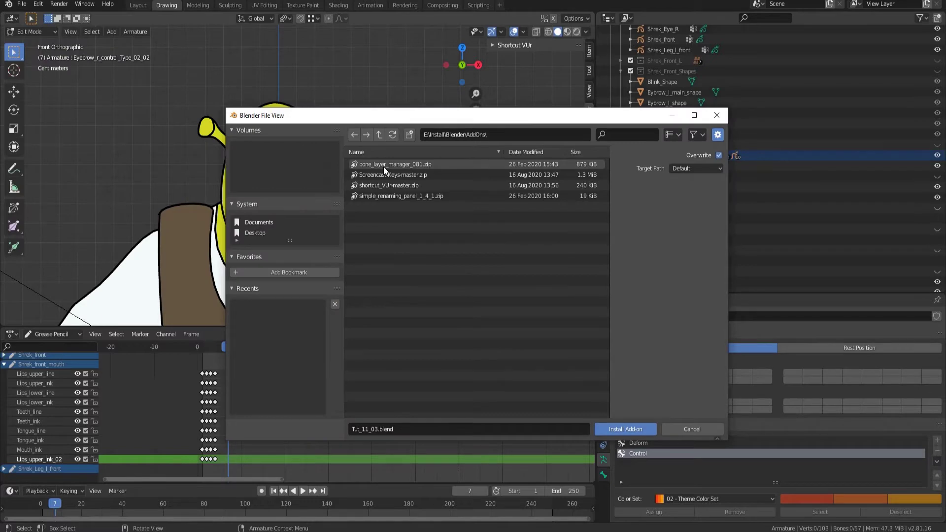
{"action": "key", "text": "Escape"}
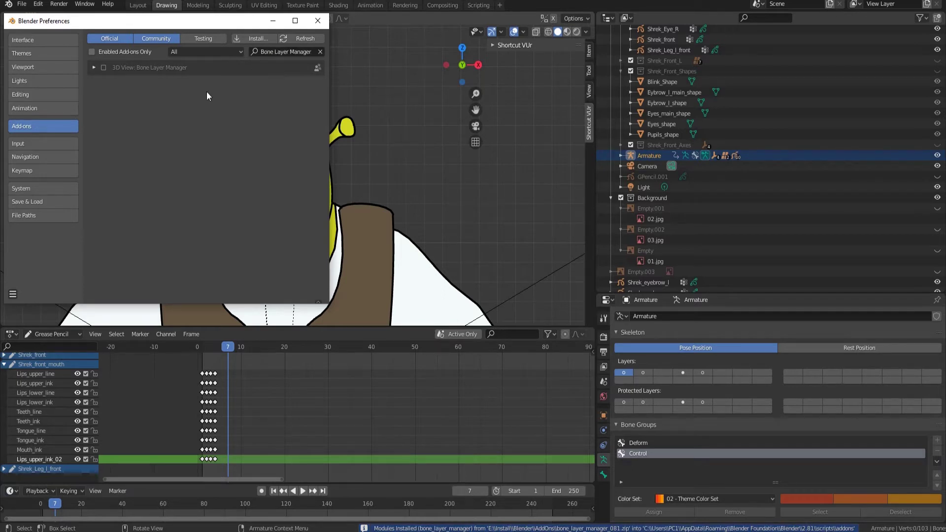
Step: Enable the Bone Layer Manager add-on and save the preferences
{"action": "left_click", "coordinate": [103, 68]}
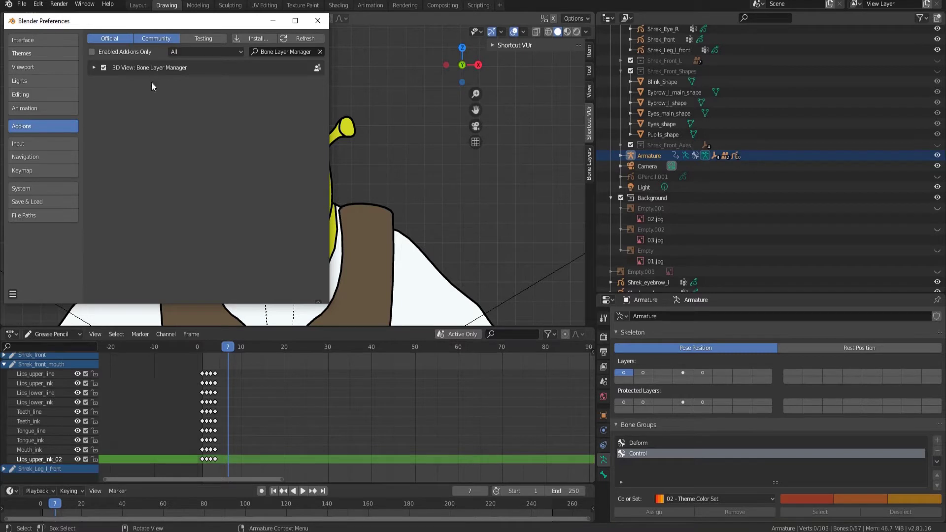
{"action": "left_click", "coordinate": [13, 295]}
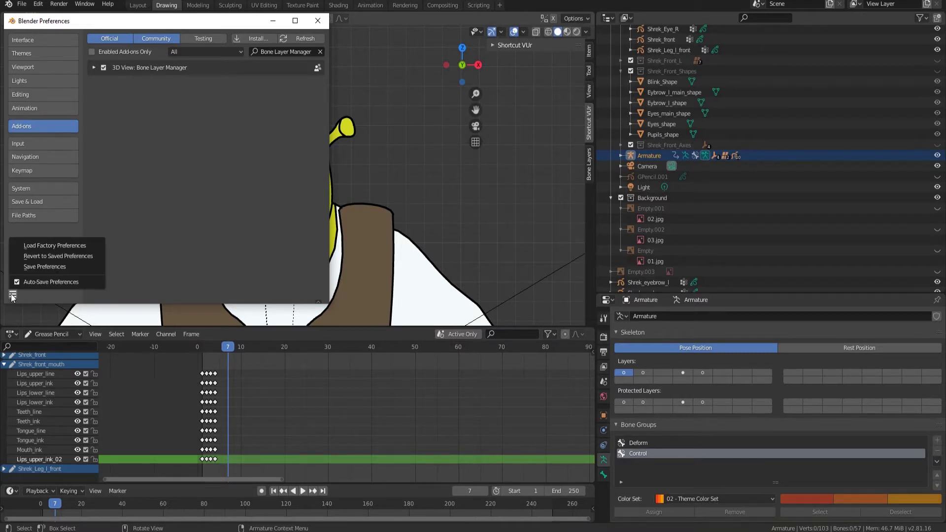
{"action": "left_click", "coordinate": [34, 271]}
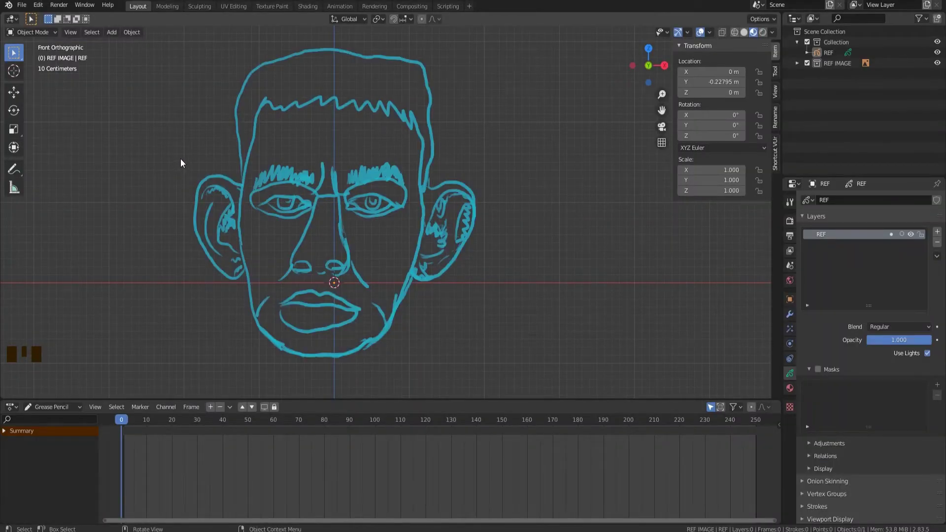
Step: Add a blank Grease Pencil object and move it from the REF IMAGE collection into Collection
{"action": "key", "text": "shift+a"}
{"action": "mouse_move", "coordinate": [180, 159]}
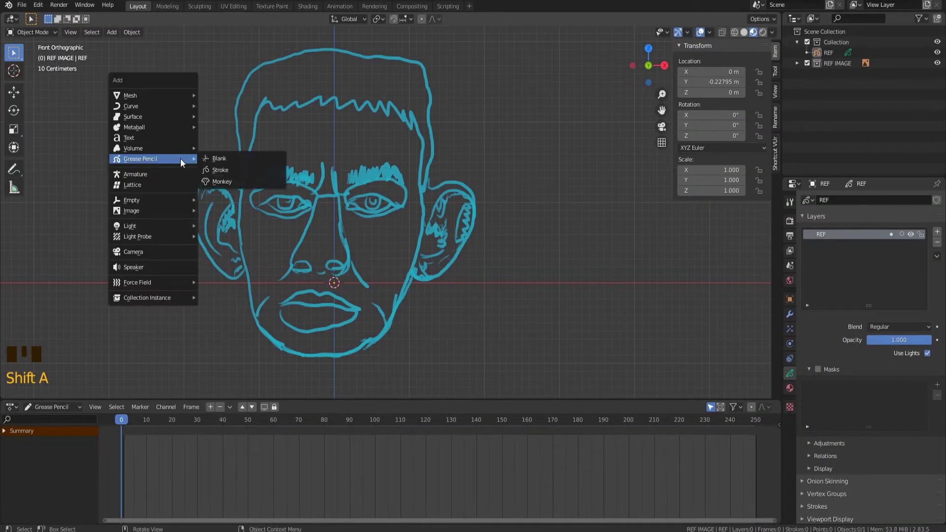
{"action": "left_click", "coordinate": [203, 160]}
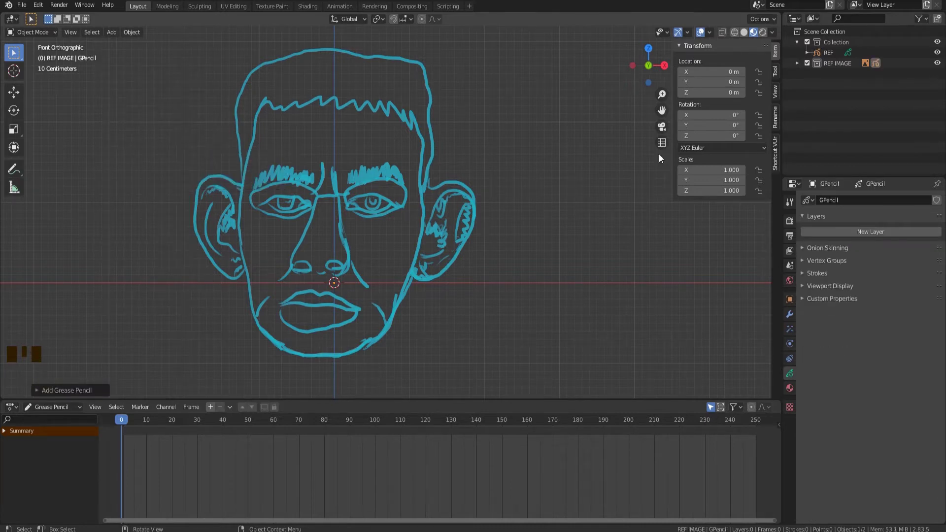
{"action": "left_click", "coordinate": [797, 63]}
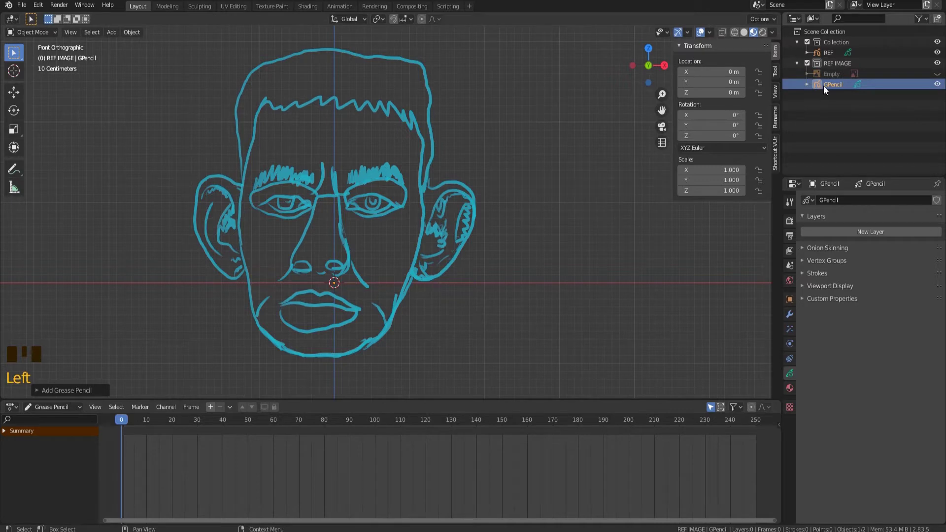
{"action": "left_click_drag", "start_coordinate": [825, 85], "coordinate": [827, 57]}
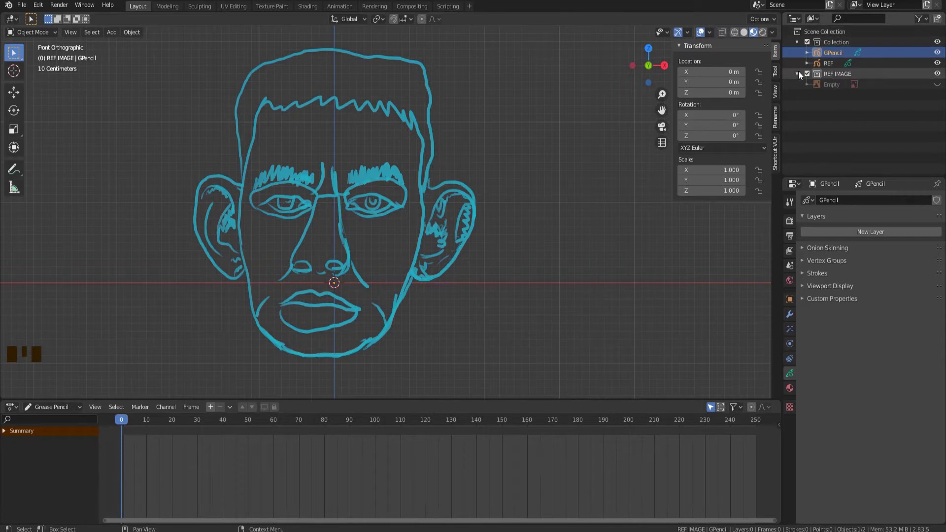
{"action": "left_click", "coordinate": [797, 72]}
Step: Rename the new Grease Pencil object and its object data to HEAD-MAIN
{"action": "double_click", "coordinate": [832, 53]}
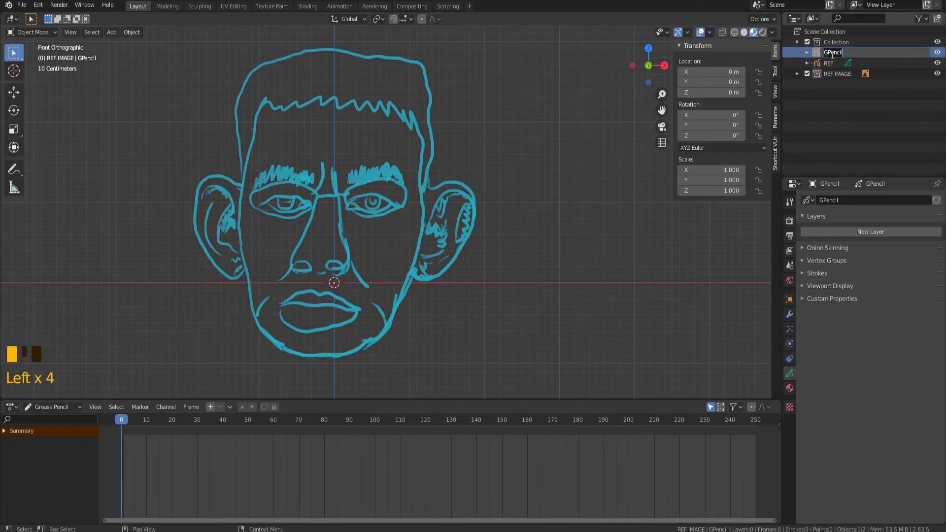
{"action": "type", "text": "HEAD-MAIN"}
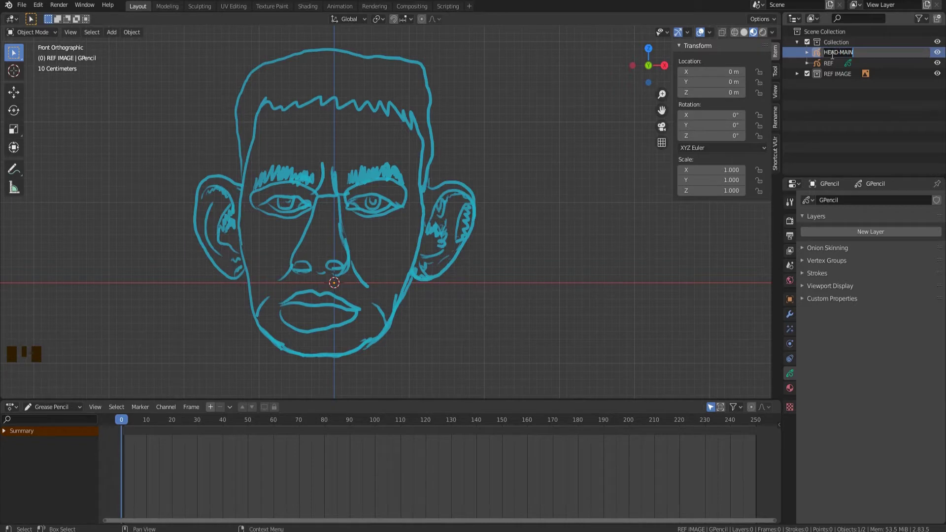
{"action": "key", "text": "Return"}
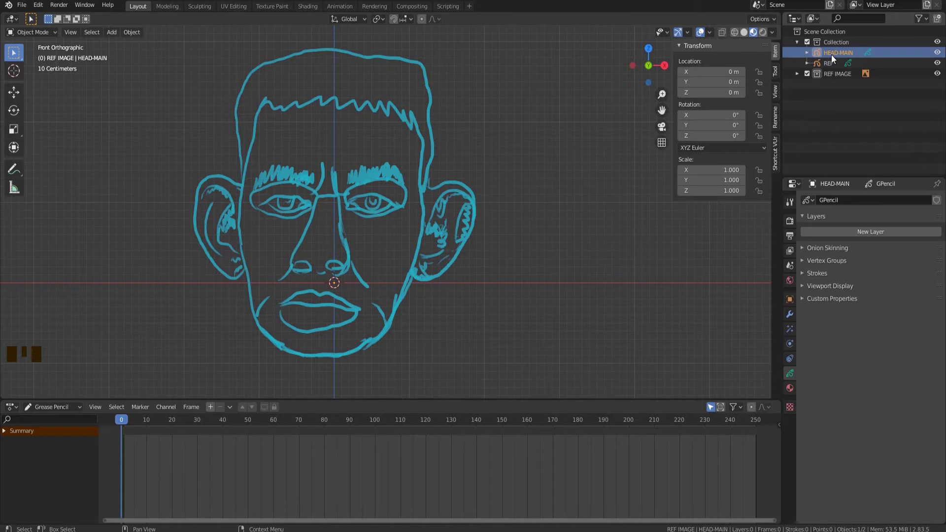
{"action": "left_click", "coordinate": [833, 201]}
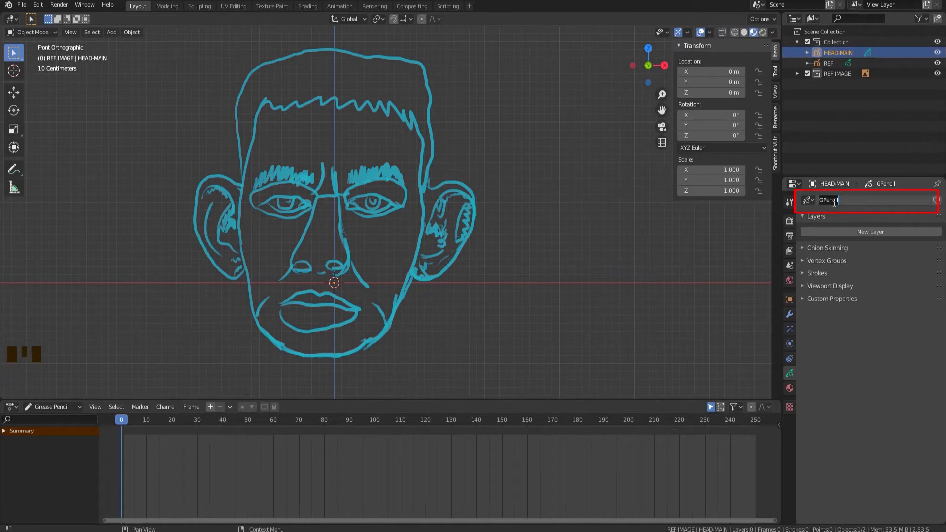
{"action": "type", "text": "HEAD-MAIN"}
{"action": "key", "text": "Return"}
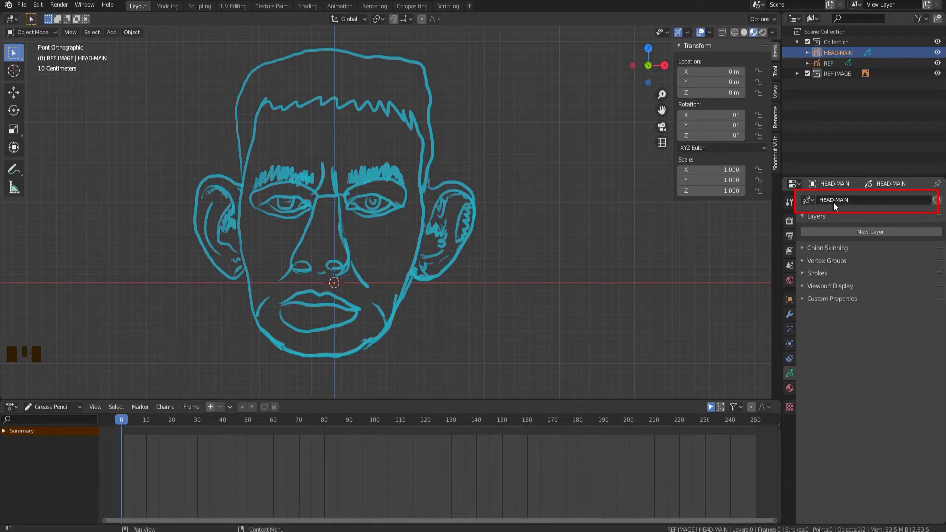
Step: Add two empty material slots to the HEAD-MAIN object
{"action": "left_click", "coordinate": [790, 389]}
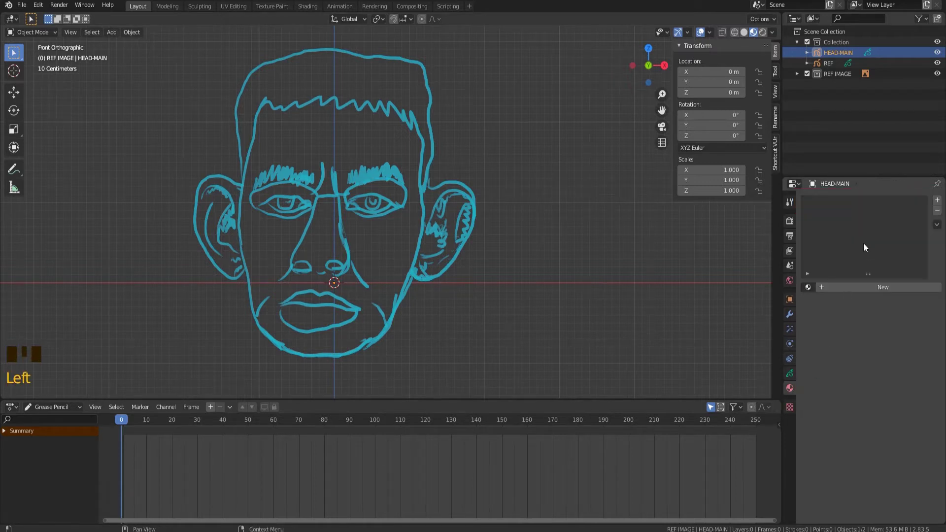
{"action": "left_click", "coordinate": [937, 200]}
{"action": "left_click", "coordinate": [938, 200]}
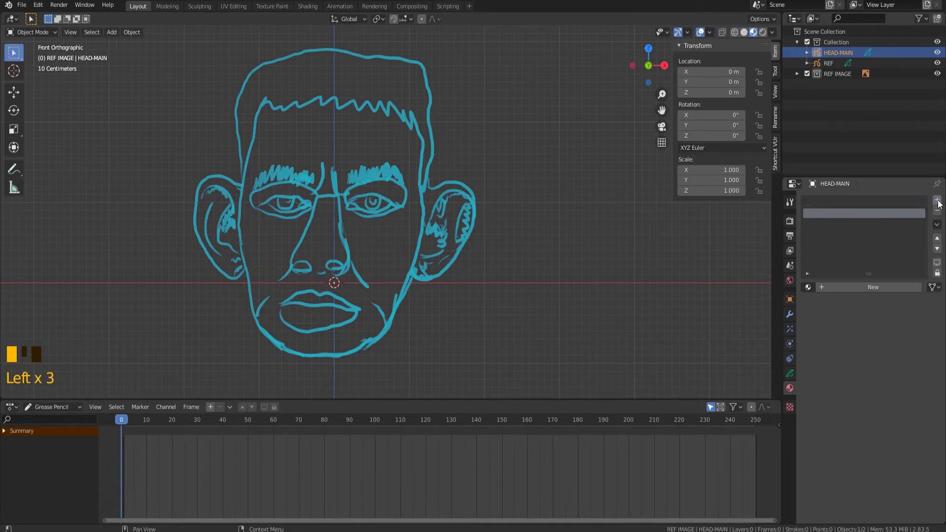
Step: Create a new material in the first slot and name it HEAD-LINE
{"action": "left_click", "coordinate": [846, 204]}
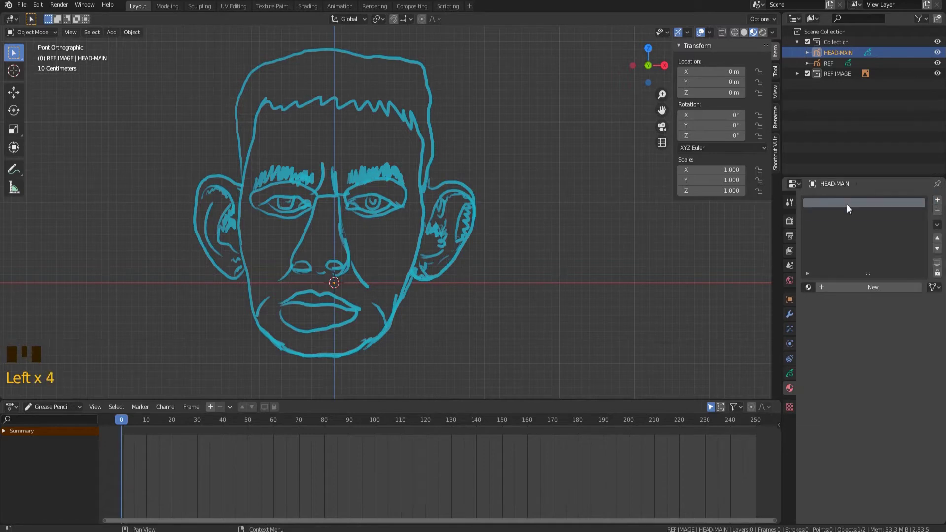
{"action": "left_click", "coordinate": [838, 288]}
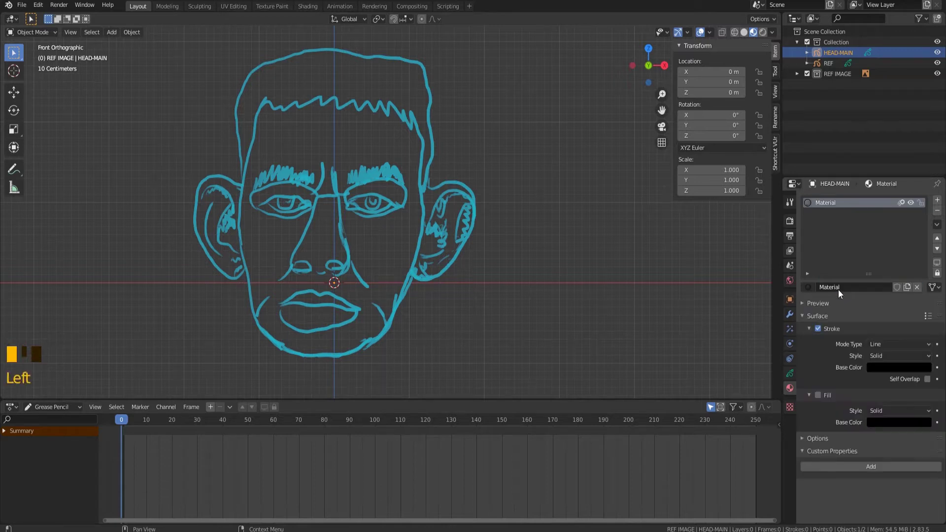
{"action": "double_click", "coordinate": [825, 203]}
{"action": "type", "text": "HEAD-LINE"}
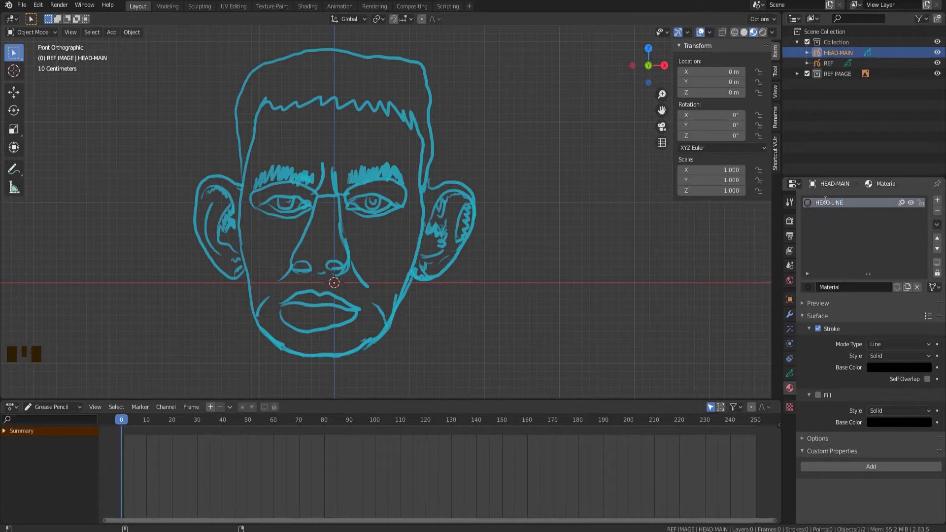
{"action": "key", "text": "Return"}
Step: Set the stroke base color of the HEAD-LINE material to a very dark brown
{"action": "left_click", "coordinate": [887, 367]}
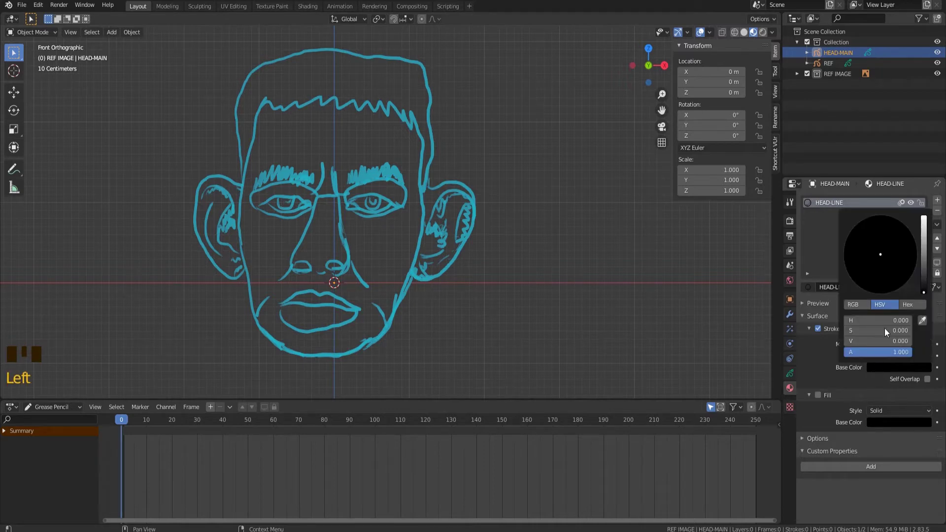
{"action": "left_click_drag", "start_coordinate": [923, 283], "coordinate": [923, 274]}
{"action": "left_click", "coordinate": [893, 254]}
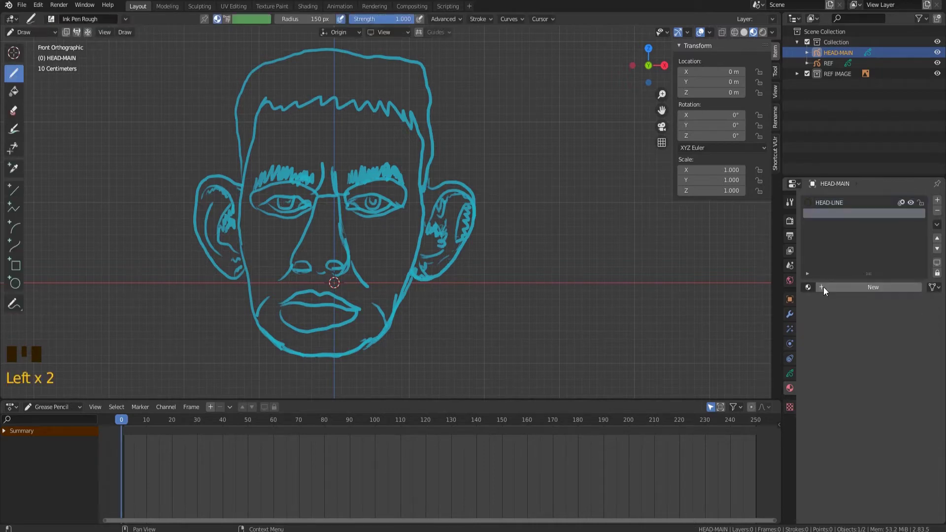
Step: Create a new material in the second slot and name it HEAD-INK
{"action": "left_click", "coordinate": [827, 287]}
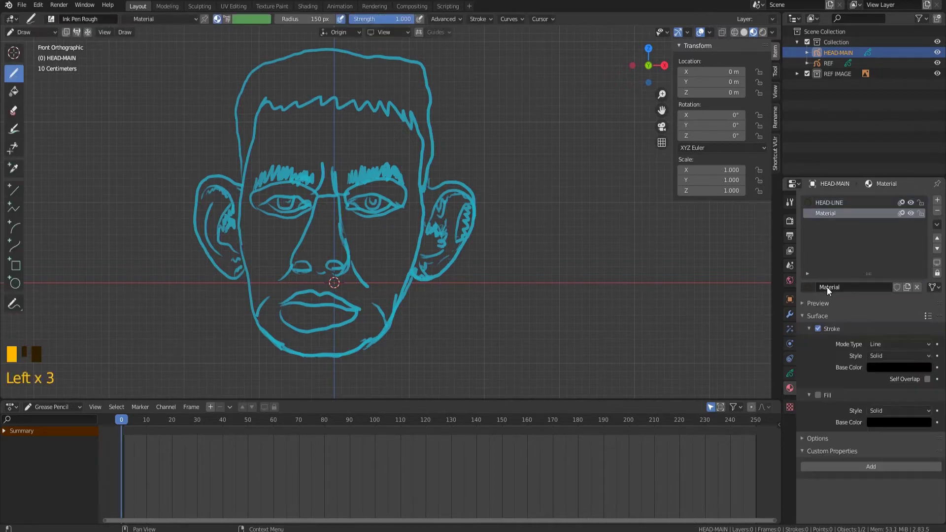
{"action": "left_click", "coordinate": [827, 214]}
{"action": "double_click", "coordinate": [827, 214]}
{"action": "type", "text": "HEAD"}
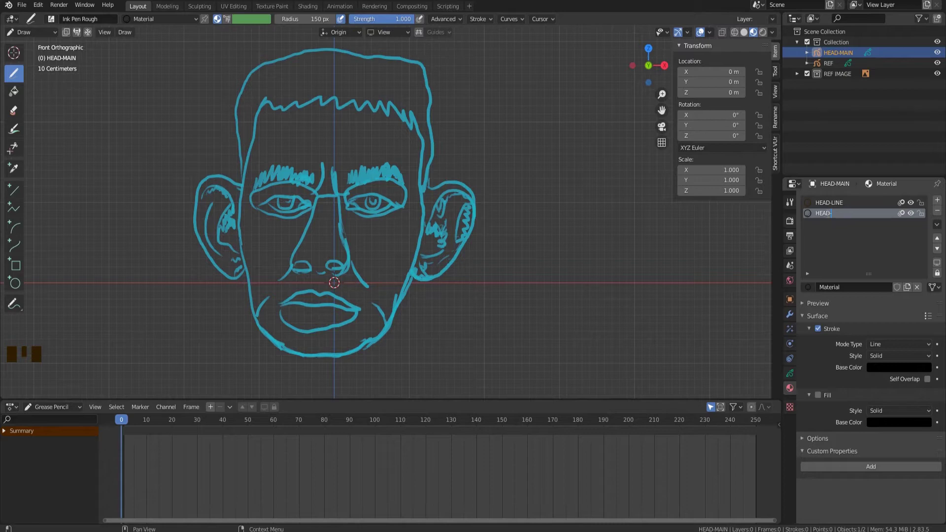
{"action": "type", "text": "-INK"}
{"action": "key", "text": "Return"}
Step: Turn off the stroke and turn on the fill for HEAD-INK, with a salmon-pink fill base color
{"action": "left_click", "coordinate": [817, 329]}
{"action": "left_click", "coordinate": [818, 395]}
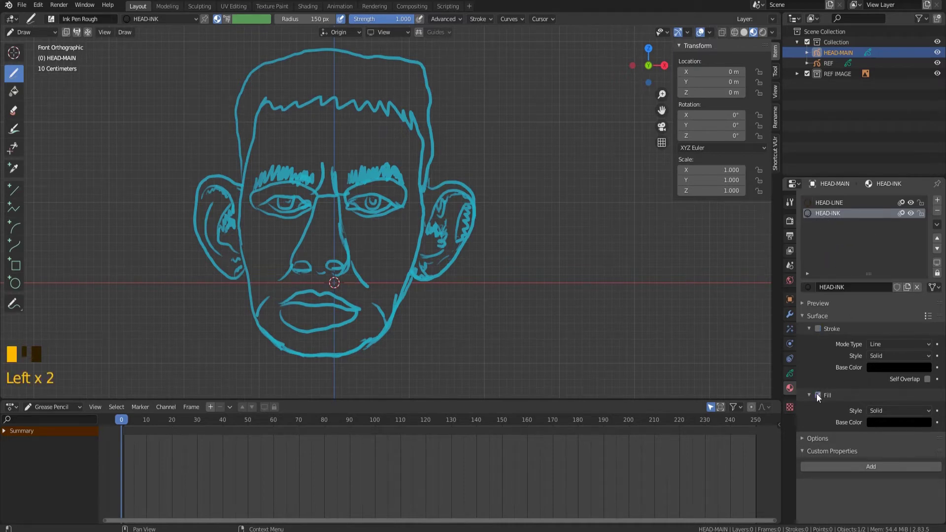
{"action": "left_click", "coordinate": [876, 419]}
{"action": "left_click_drag", "start_coordinate": [923, 334], "coordinate": [923, 272]}
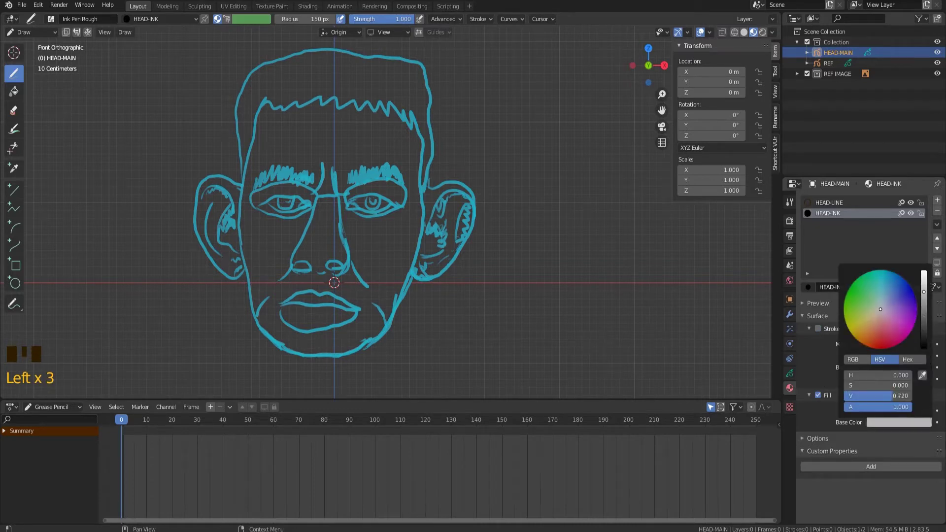
{"action": "left_click", "coordinate": [879, 321]}
{"action": "left_click", "coordinate": [879, 322]}
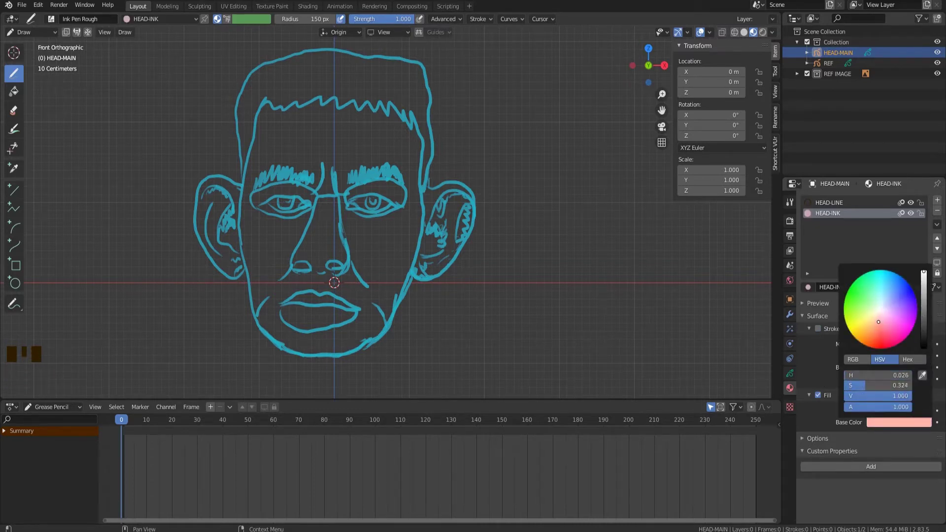
{"action": "mouse_move", "coordinate": [923, 272]}
{"action": "left_mouse_down"}
{"action": "mouse_move", "coordinate": [924, 291]}
{"action": "mouse_move", "coordinate": [924, 283]}
{"action": "left_mouse_up"}
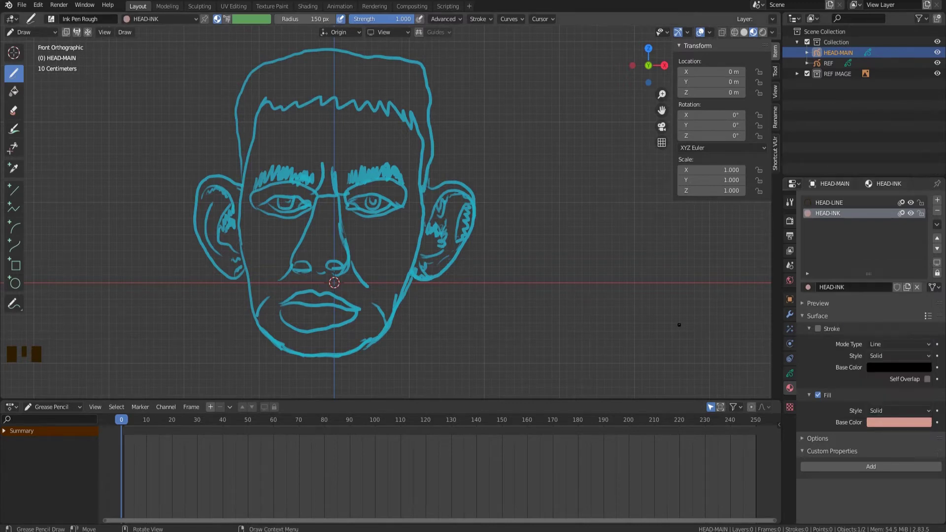
Step: Make HEAD-LINE the active material and add a new Grease Pencil layer to HEAD-MAIN
{"action": "left_click", "coordinate": [828, 204]}
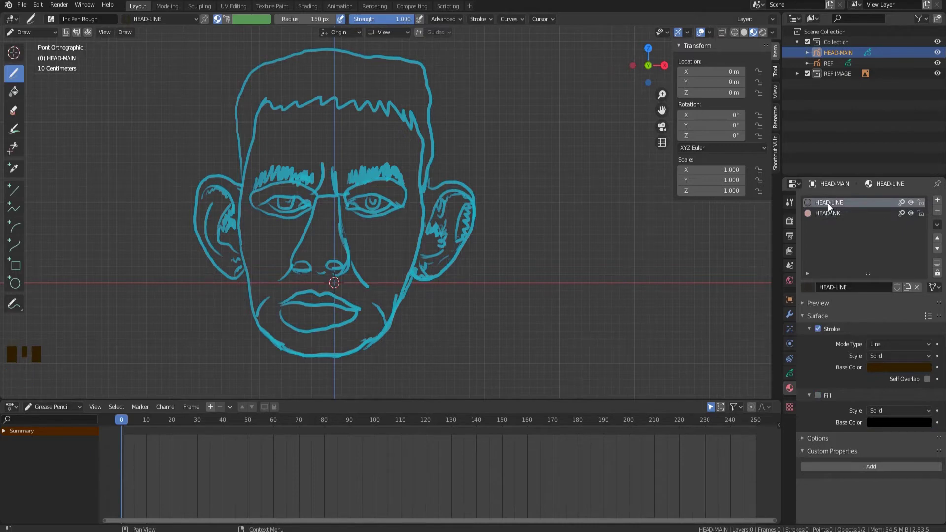
{"action": "left_click", "coordinate": [791, 367]}
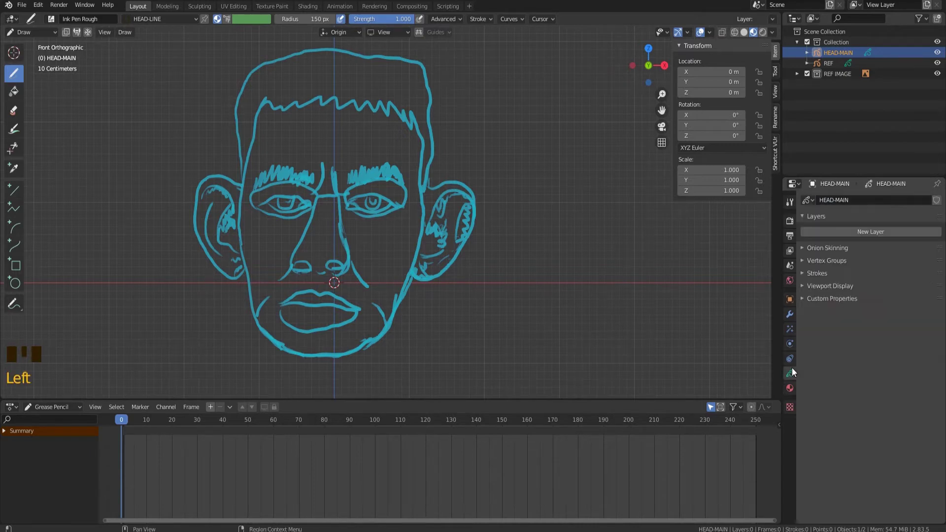
{"action": "left_click", "coordinate": [853, 232]}
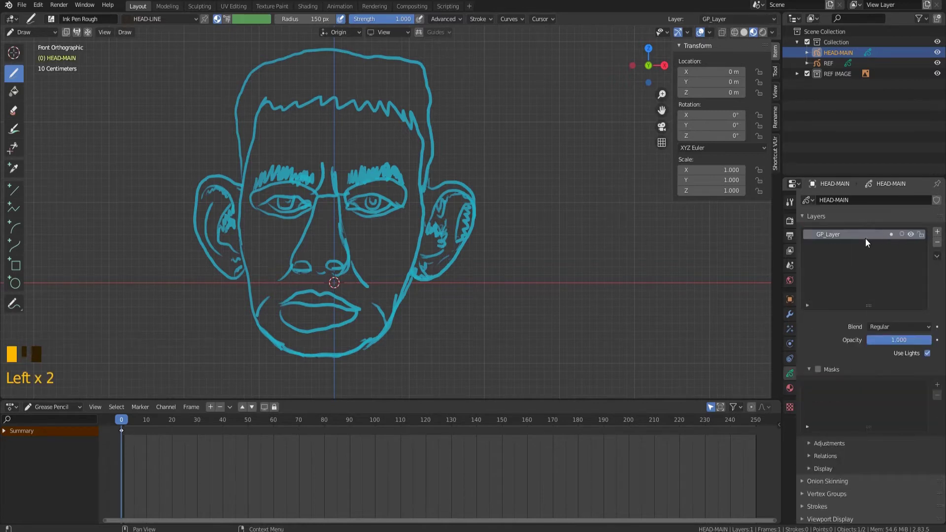
Step: Rename the new Grease Pencil layer of HEAD-MAIN as HEAD-LINE
{"action": "double_click", "coordinate": [853, 233]}
{"action": "left_click", "coordinate": [855, 234]}
{"action": "type", "text": "HEAD-LINE"}
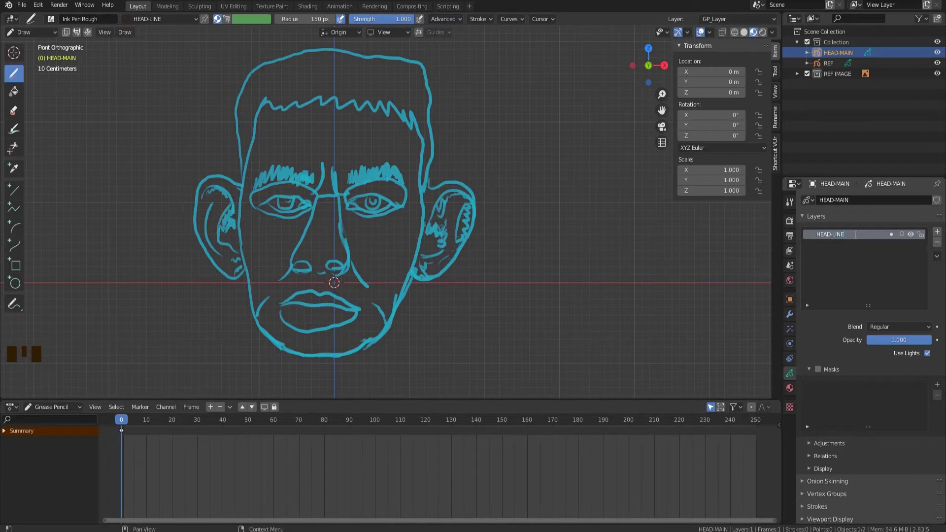
{"action": "key", "text": "Return"}
Step: Add a second Grease Pencil layer named HEAD-INK and move it below the HEAD-LINE layer
{"action": "left_click", "coordinate": [937, 231]}
{"action": "left_click", "coordinate": [848, 235]}
{"action": "double_click", "coordinate": [848, 235]}
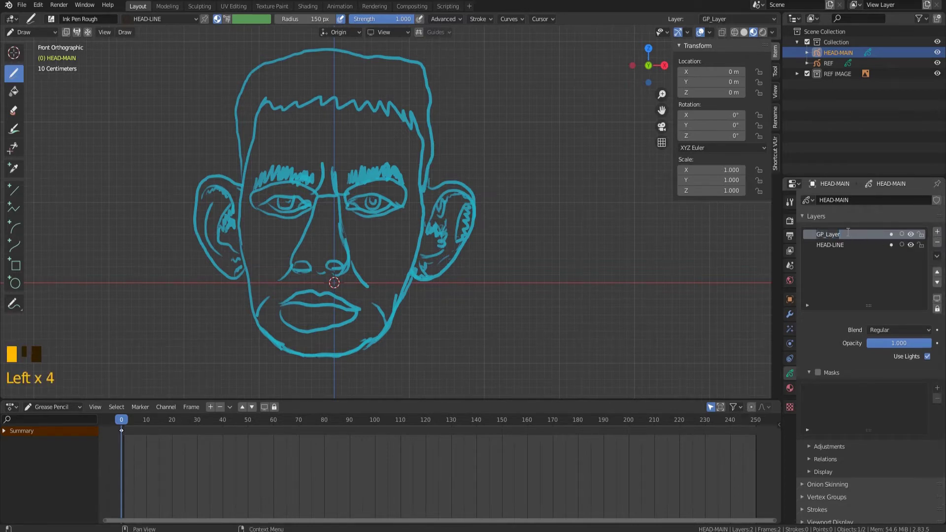
{"action": "type", "text": "HEAD-INK"}
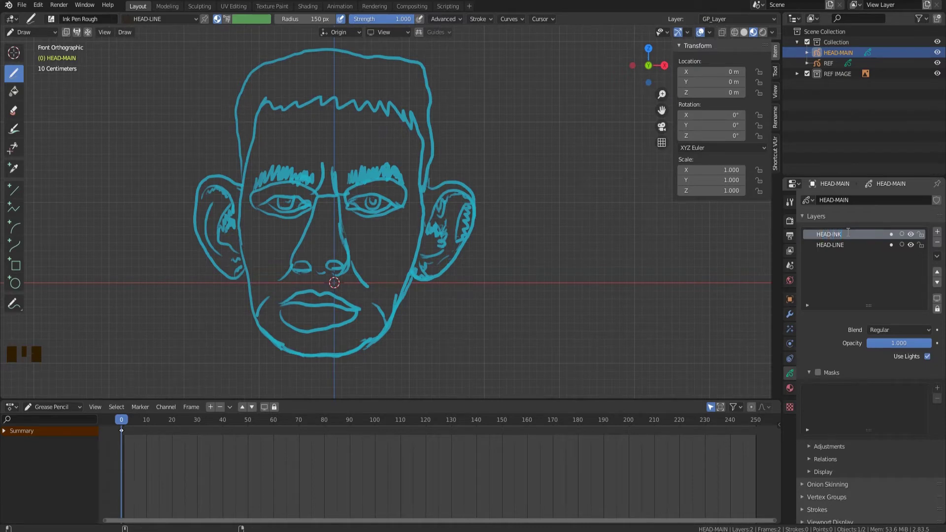
{"action": "key", "text": "Return"}
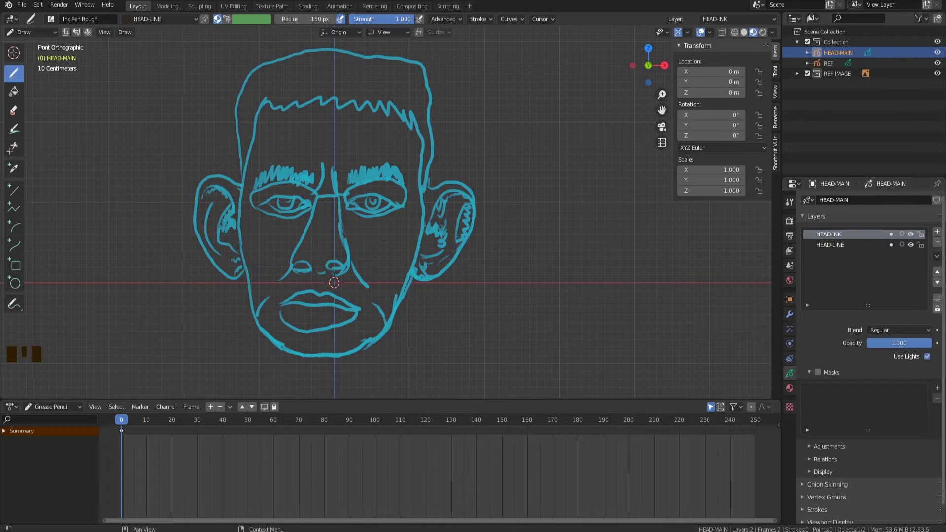
{"action": "left_click", "coordinate": [936, 283]}
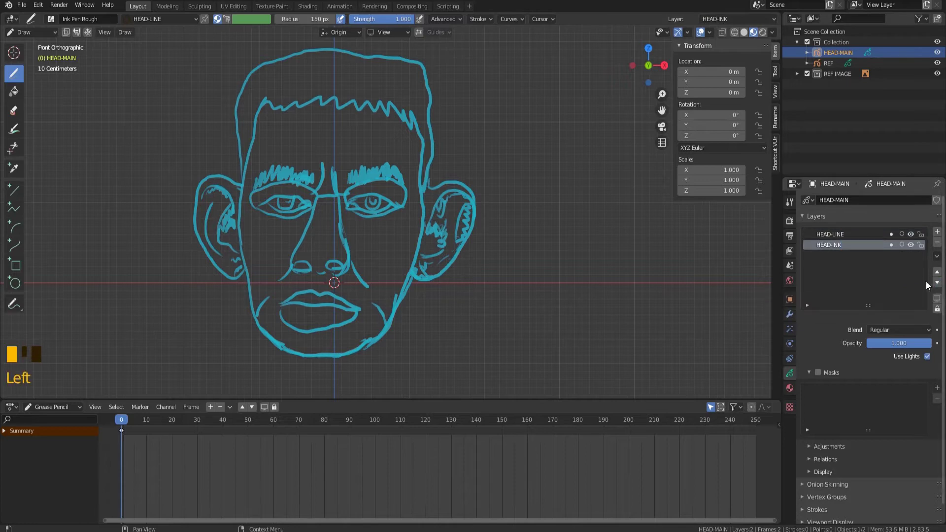
Step: Make HEAD-LINE the active layer and choose the Pen brush for the Draw tool
{"action": "left_click", "coordinate": [839, 238]}
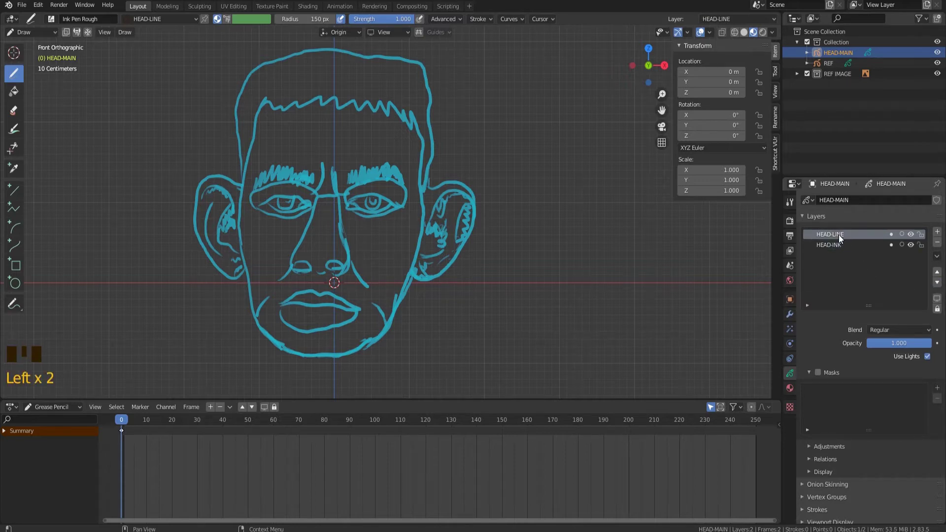
{"action": "left_click", "coordinate": [13, 73]}
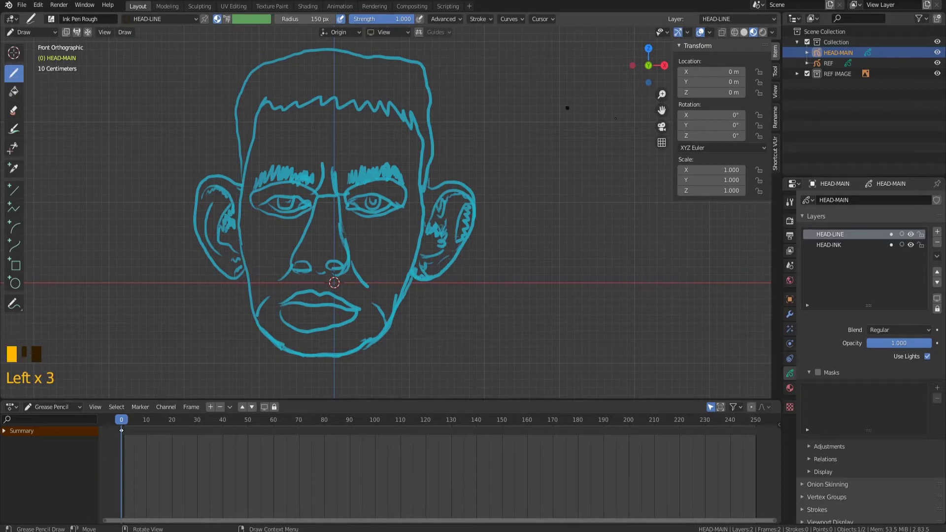
{"action": "left_click", "coordinate": [774, 73]}
{"action": "left_click", "coordinate": [718, 123]}
{"action": "left_click", "coordinate": [652, 184]}
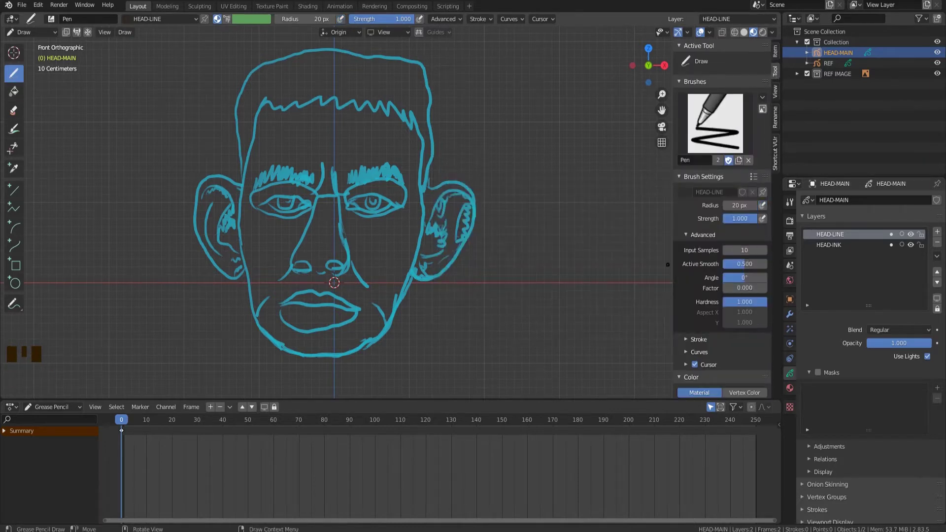
Step: Try test strokes beside the head with the Pen brush at a radius of 20 px and undo them
{"action": "left_click_drag", "start_coordinate": [509, 155], "coordinate": [553, 159]}
{"action": "key", "text": "ctrl+z"}
{"action": "left_click", "coordinate": [311, 18]}
{"action": "type", "text": "20"}
{"action": "key", "text": "Return"}
{"action": "left_click_drag", "start_coordinate": [494, 239], "coordinate": [548, 319]}
{"action": "key", "text": "ctrl+z"}
Step: Set the Pen brush radius to 50 px, try it with a stroke beside the head, and undo that stroke
{"action": "left_click", "coordinate": [309, 19]}
{"action": "type", "text": "50"}
{"action": "key", "text": "Return"}
{"action": "left_click_drag", "start_coordinate": [448, 368], "coordinate": [525, 288]}
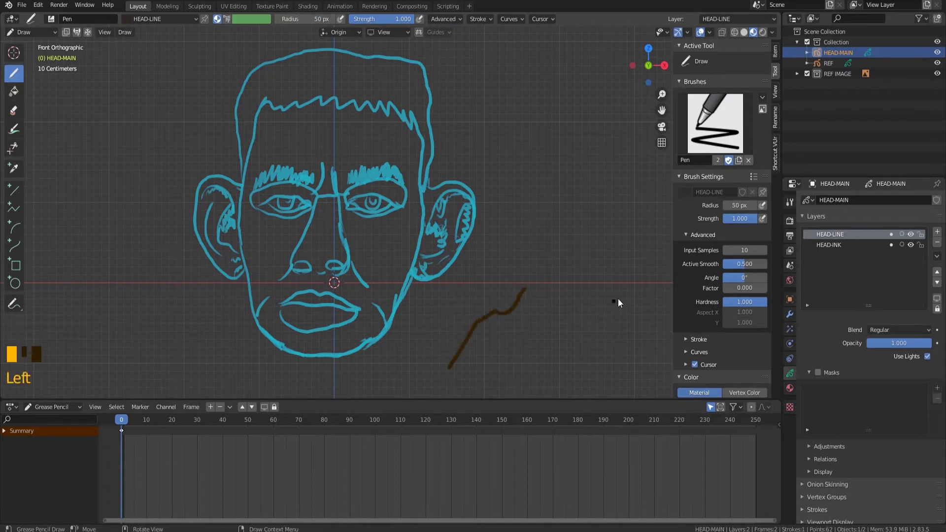
{"action": "key", "text": "ctrl+z"}
Step: Trace a closed outline of the face over the reference sketch, rounding off the top just above the hairline
{"action": "mouse_move", "coordinate": [295, 82]}
{"action": "left_mouse_down"}
{"action": "mouse_move", "coordinate": [260, 101]}
{"action": "mouse_move", "coordinate": [247, 146]}
{"action": "left_mouse_up"}
{"action": "mouse_move", "coordinate": [281, 342]}
{"action": "left_mouse_down"}
{"action": "mouse_move", "coordinate": [321, 358]}
{"action": "mouse_move", "coordinate": [411, 258]}
{"action": "mouse_move", "coordinate": [423, 160]}
{"action": "mouse_move", "coordinate": [355, 79]}
{"action": "mouse_move", "coordinate": [289, 81]}
{"action": "left_mouse_up"}
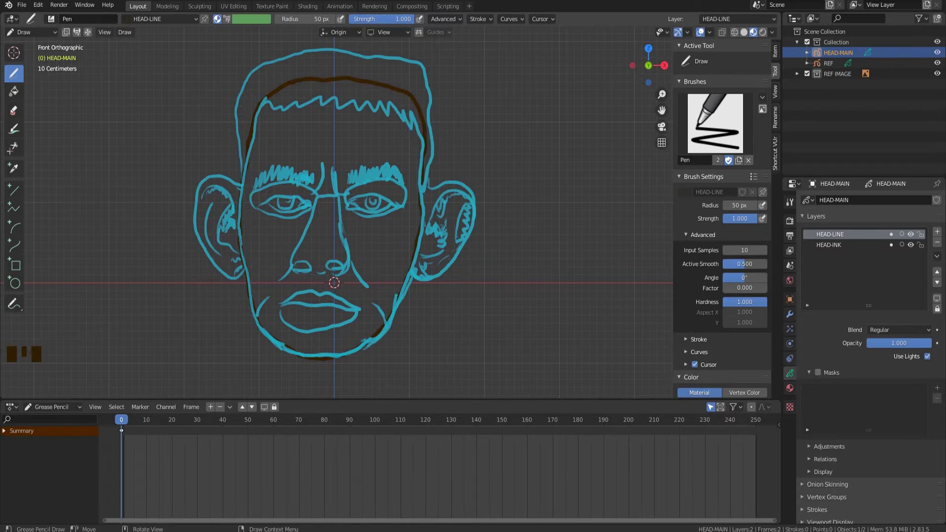
{"action": "key", "text": "Escape"}
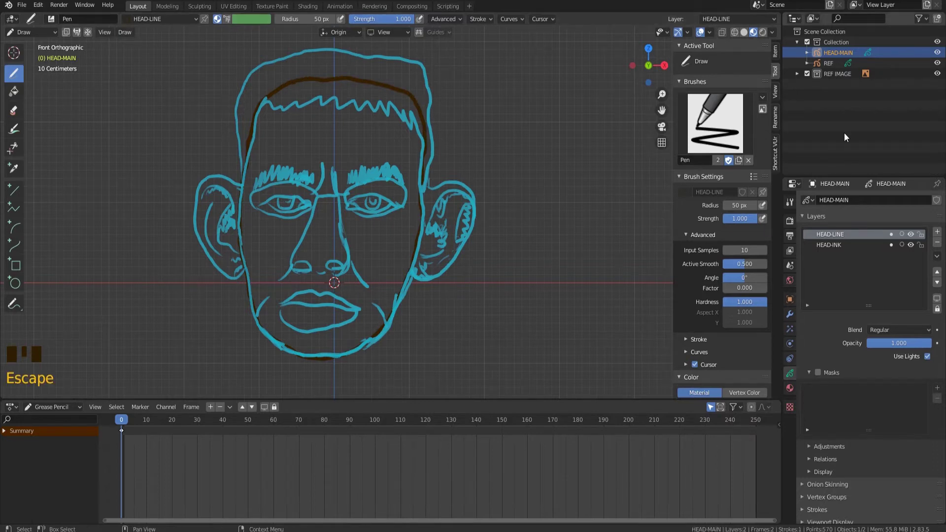
Step: Hide the REF object and smooth the face outline in Sculpt Mode with the Smooth brush at strength 1.000
{"action": "left_click", "coordinate": [937, 63]}
{"action": "left_click", "coordinate": [36, 33]}
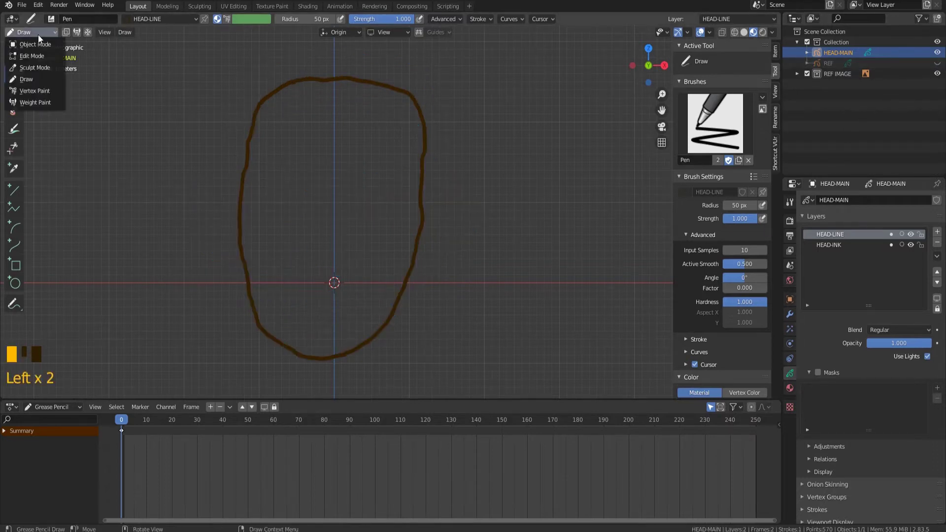
{"action": "left_click", "coordinate": [37, 69]}
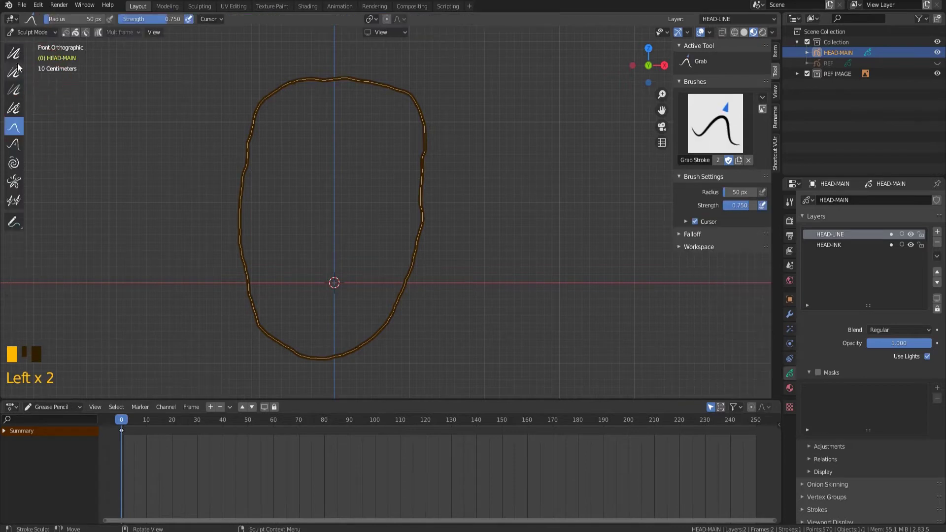
{"action": "mouse_move", "coordinate": [245, 219]}
{"action": "left_mouse_down"}
{"action": "mouse_move", "coordinate": [281, 97]}
{"action": "mouse_move", "coordinate": [422, 140]}
{"action": "left_mouse_up"}
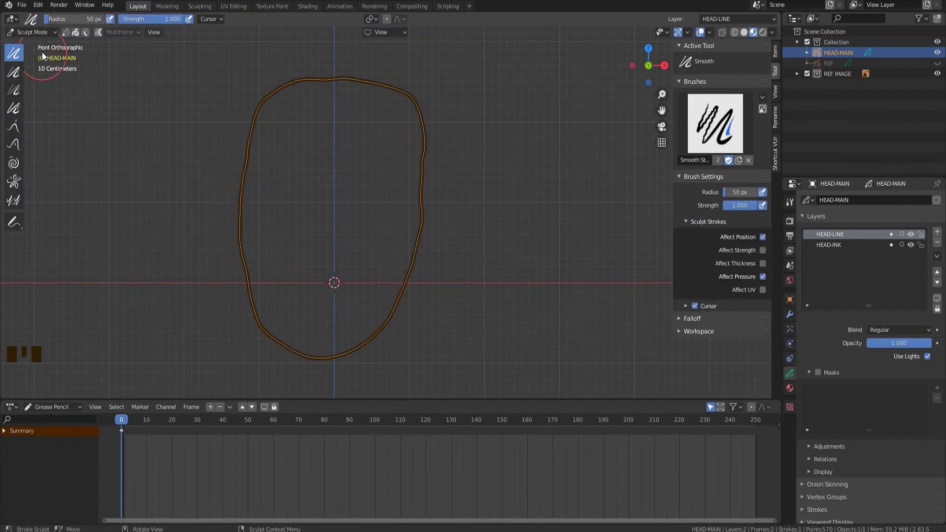
Step: Fill the face outline with the HEAD-INK material on the HEAD-INK layer, and show the REF object again
{"action": "left_click", "coordinate": [36, 33]}
{"action": "left_click", "coordinate": [25, 79]}
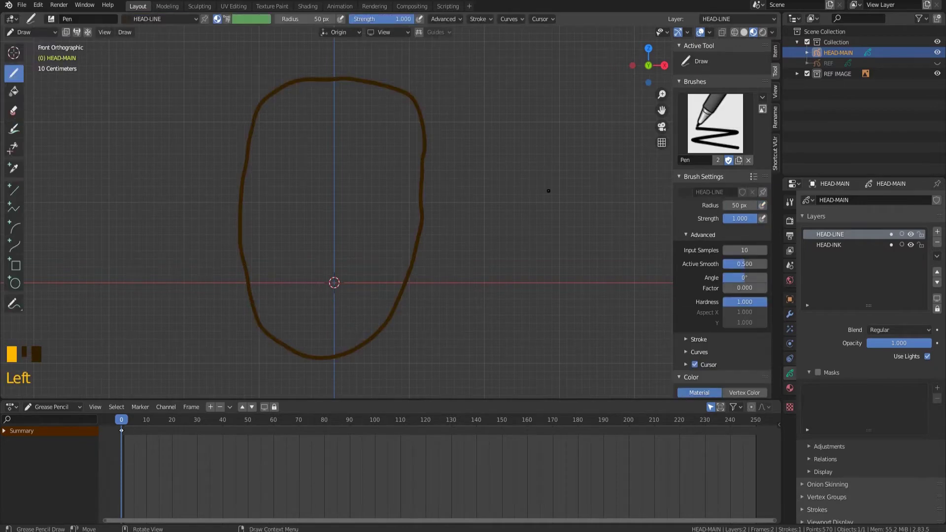
{"action": "left_click", "coordinate": [856, 245]}
{"action": "left_click", "coordinate": [789, 388]}
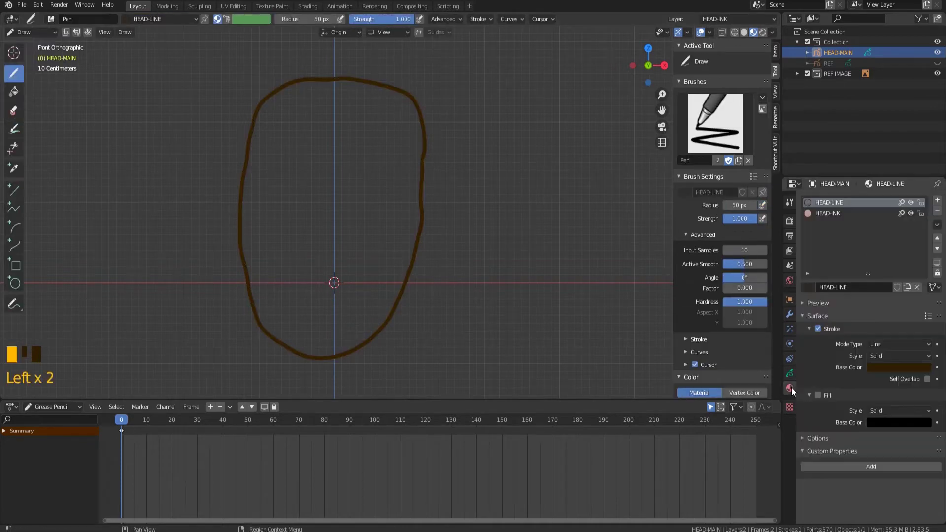
{"action": "left_click", "coordinate": [829, 216]}
{"action": "left_click", "coordinate": [14, 91]}
{"action": "left_click", "coordinate": [323, 180]}
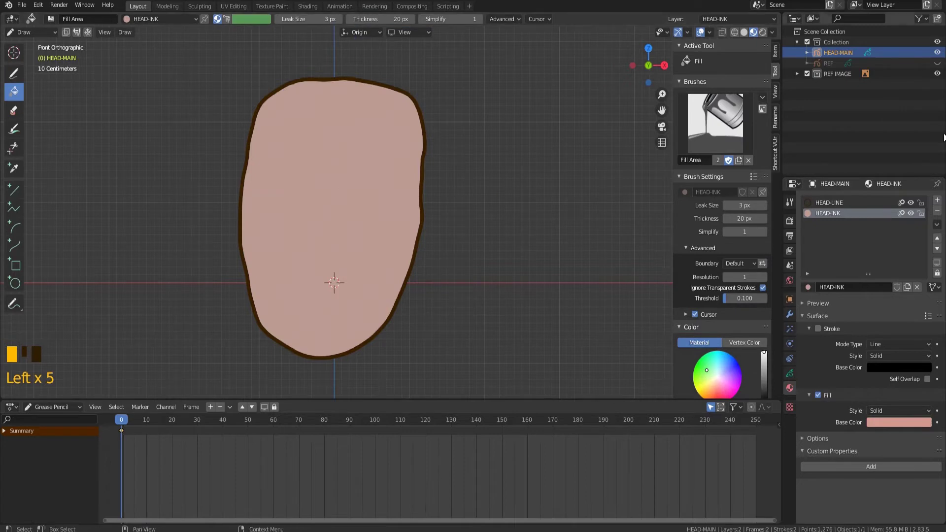
{"action": "left_click", "coordinate": [936, 63]}
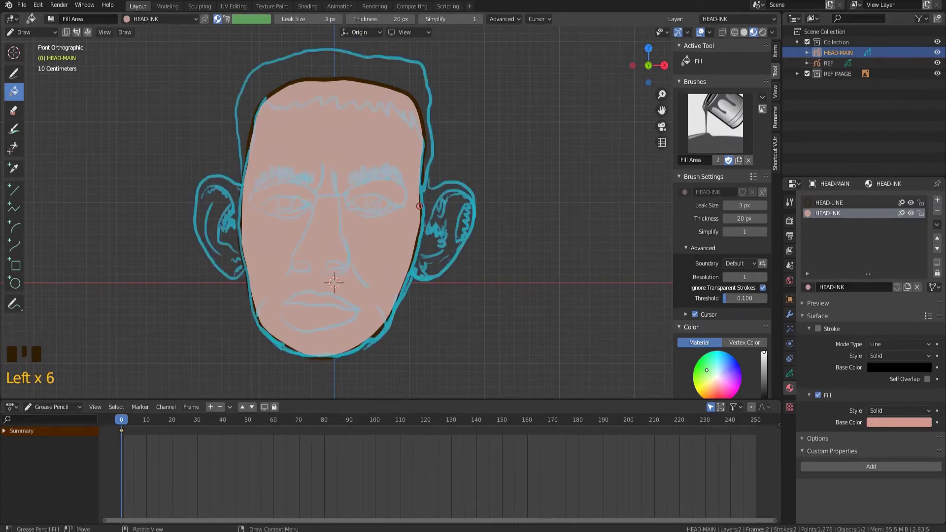
Step: Add a layer between HEAD-LINE and HEAD-INK and name it MOUTH-WRINKLES
{"action": "left_click", "coordinate": [789, 372]}
{"action": "left_click", "coordinate": [937, 232]}
{"action": "double_click", "coordinate": [846, 245]}
{"action": "type", "text": "MO"}
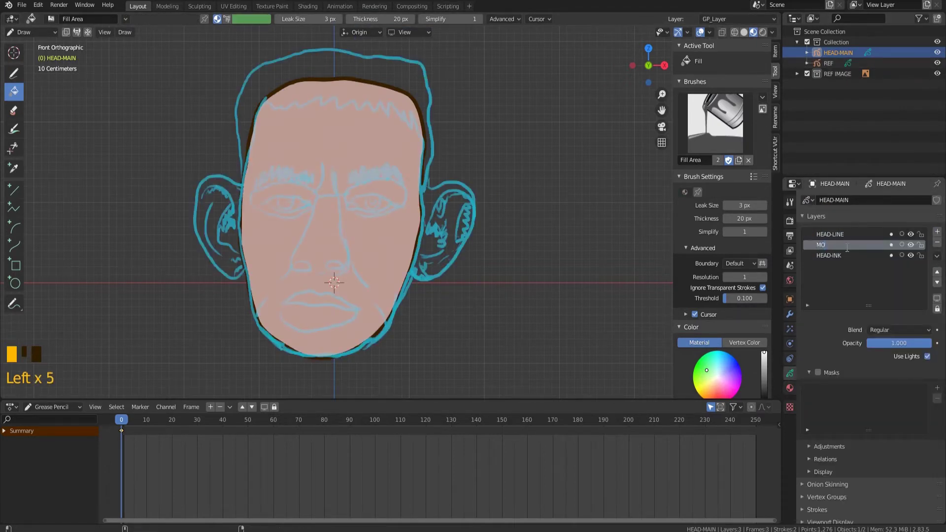
{"action": "type", "text": "UTH-WRINKLES"}
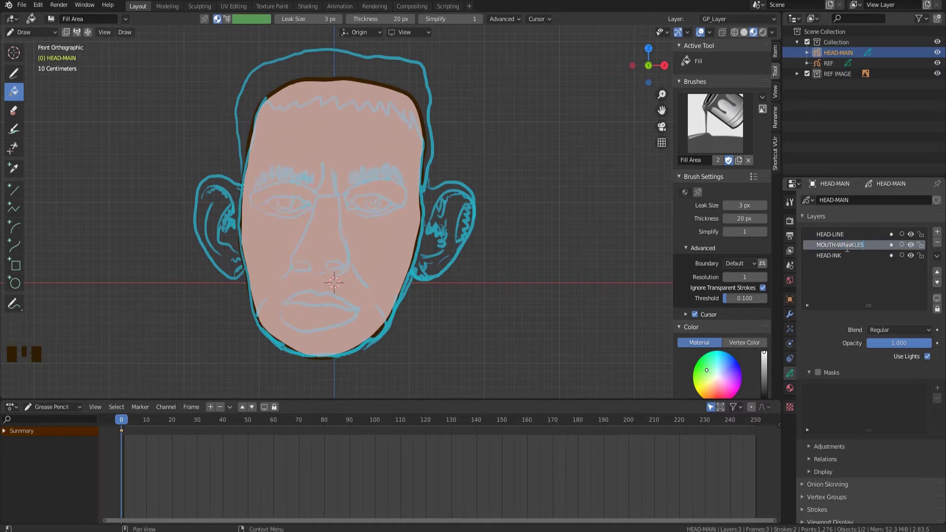
{"action": "key", "text": "Return"}
Step: Make HEAD-LINE the active material and choose the Ink Pen Rough brush for the Draw tool
{"action": "left_click", "coordinate": [789, 388]}
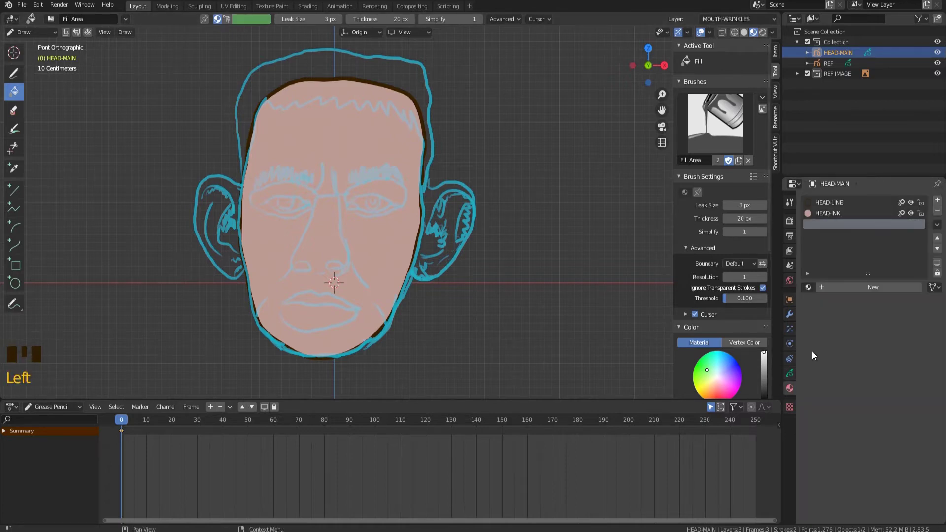
{"action": "left_click", "coordinate": [841, 202]}
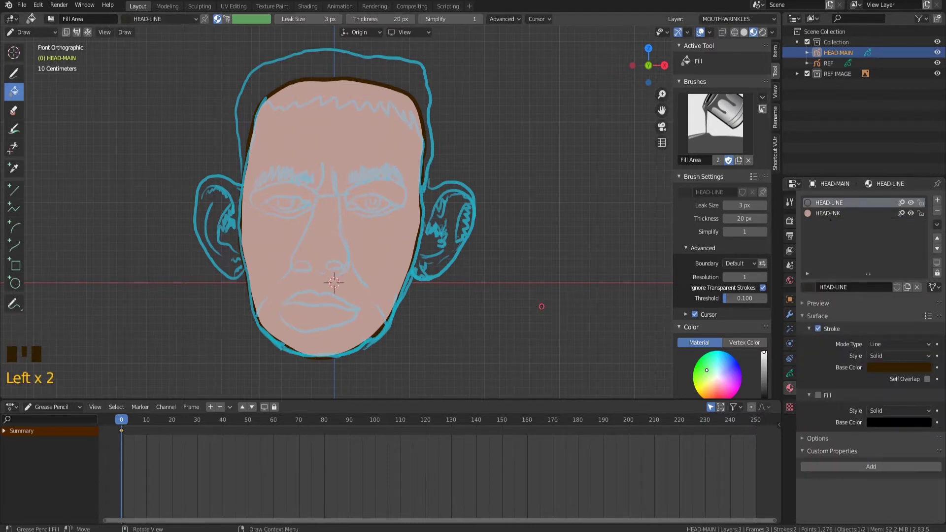
{"action": "left_click", "coordinate": [13, 73]}
{"action": "left_click", "coordinate": [715, 123]}
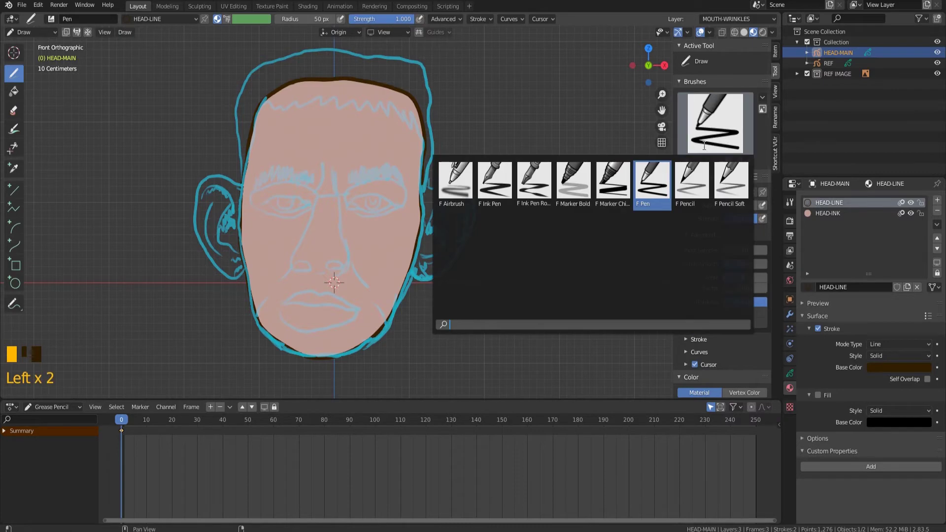
{"action": "left_click", "coordinate": [540, 185]}
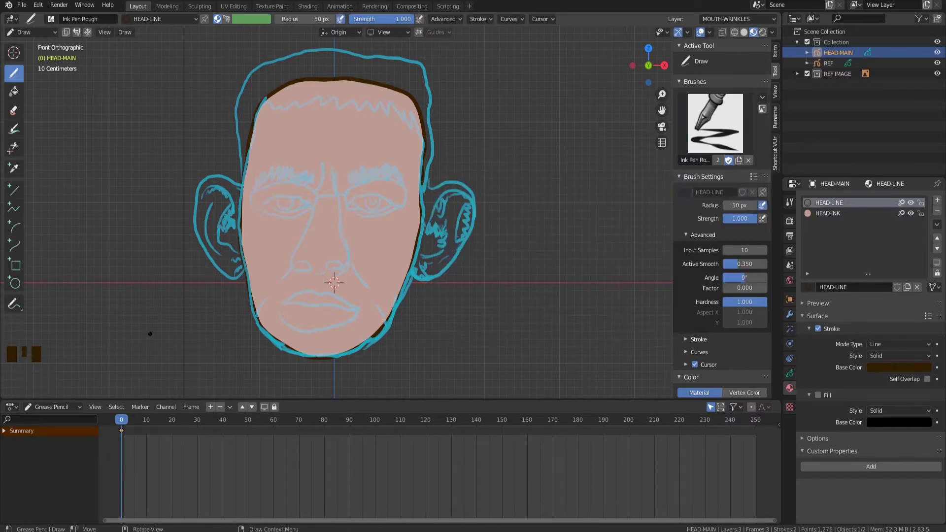
Step: Draw one long wrinkle stroke arching over the mouth below the nose, with both ends extending sideways beyond the face
{"action": "left_click_drag", "start_coordinate": [148, 334], "coordinate": [160, 333]}
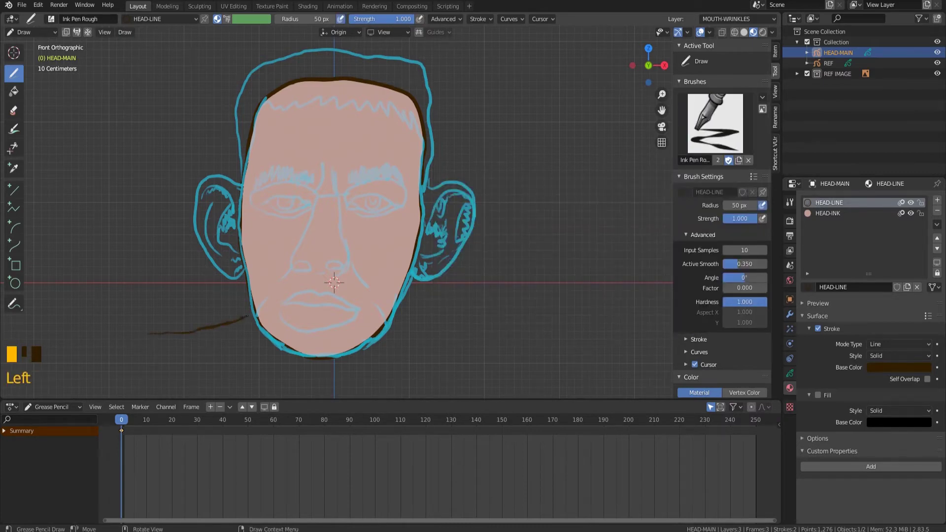
{"action": "left_click_drag", "start_coordinate": [257, 309], "coordinate": [271, 294]}
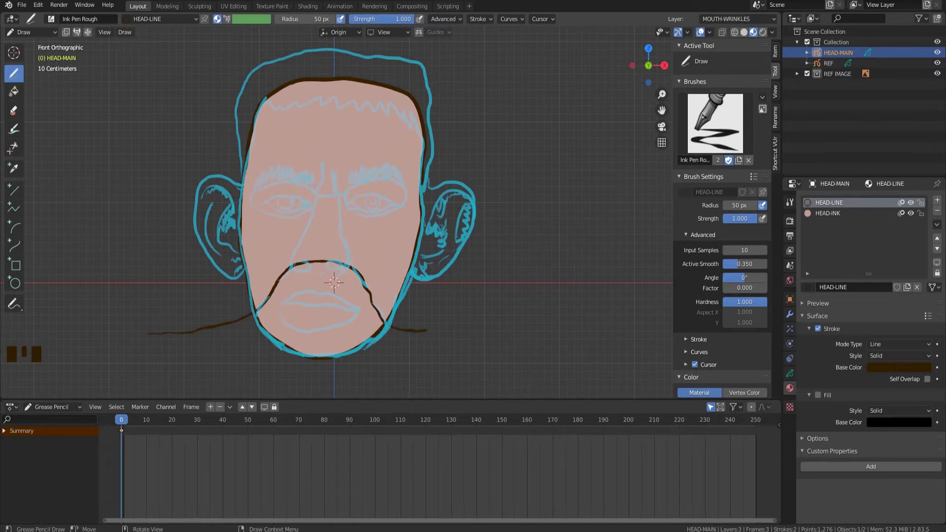
{"action": "left_click_drag", "start_coordinate": [484, 329], "coordinate": [517, 335]}
Step: Thin the arched mouth wrinkle stroke on the MOUTH-WRINKLES layer in Sculpt Mode with the Thickness brush
{"action": "scroll", "coordinate": [334, 281], "scroll_direction": "up", "scroll_amount": 4}
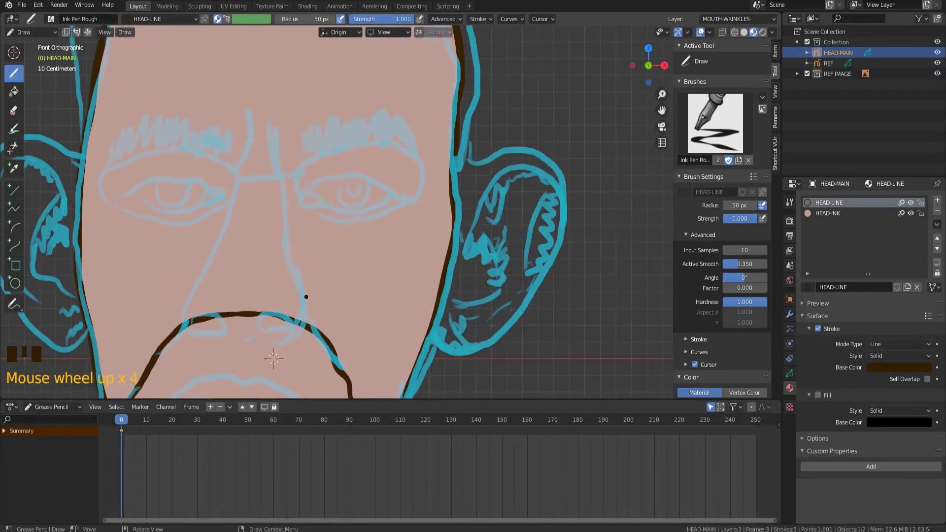
{"action": "middle_click_drag", "start_coordinate": [271, 355], "coordinate": [380, 254], "text": "shift"}
{"action": "scroll", "coordinate": [379, 194], "scroll_direction": "down", "scroll_amount": 2}
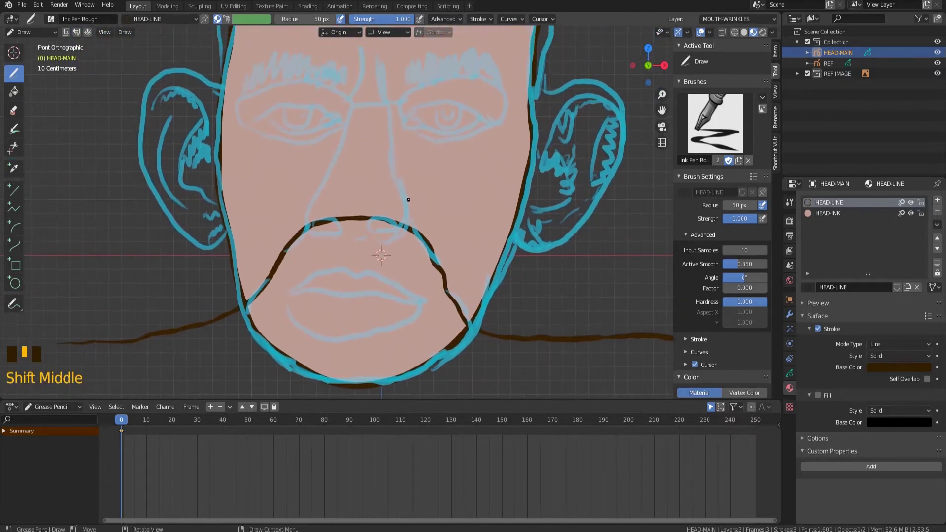
{"action": "left_click", "coordinate": [44, 33]}
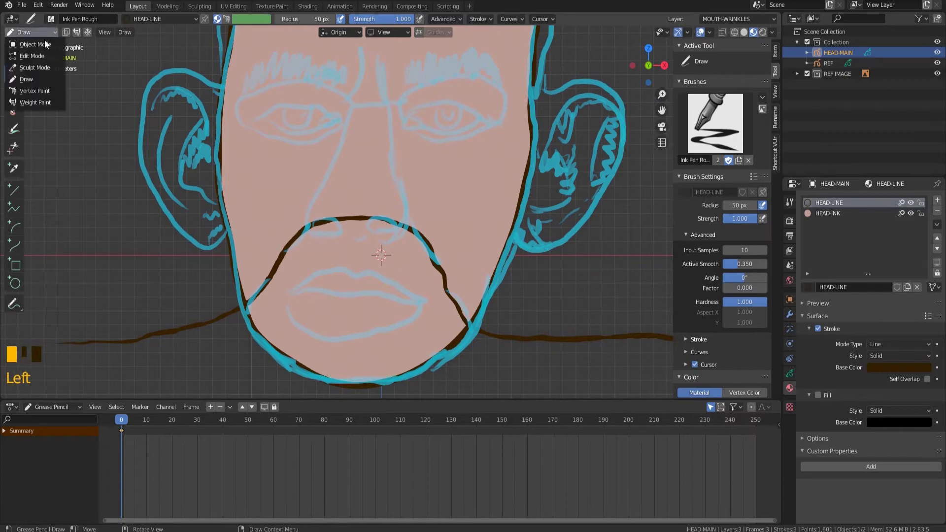
{"action": "left_click", "coordinate": [47, 64]}
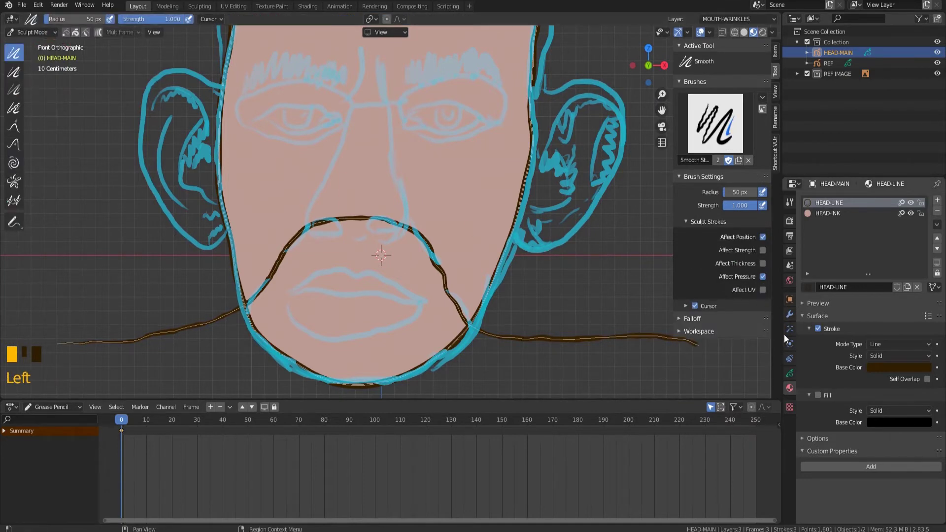
{"action": "left_click", "coordinate": [789, 374]}
{"action": "left_click", "coordinate": [840, 245]}
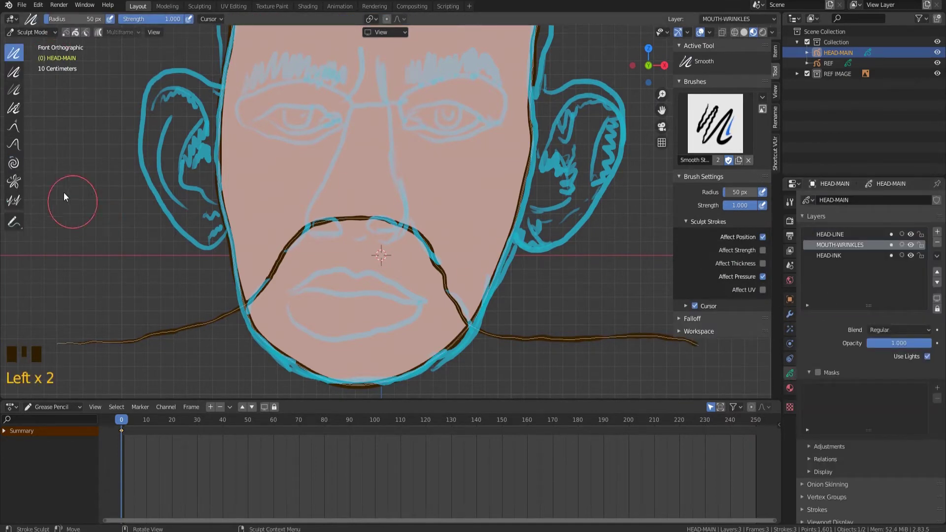
{"action": "left_click", "coordinate": [14, 72]}
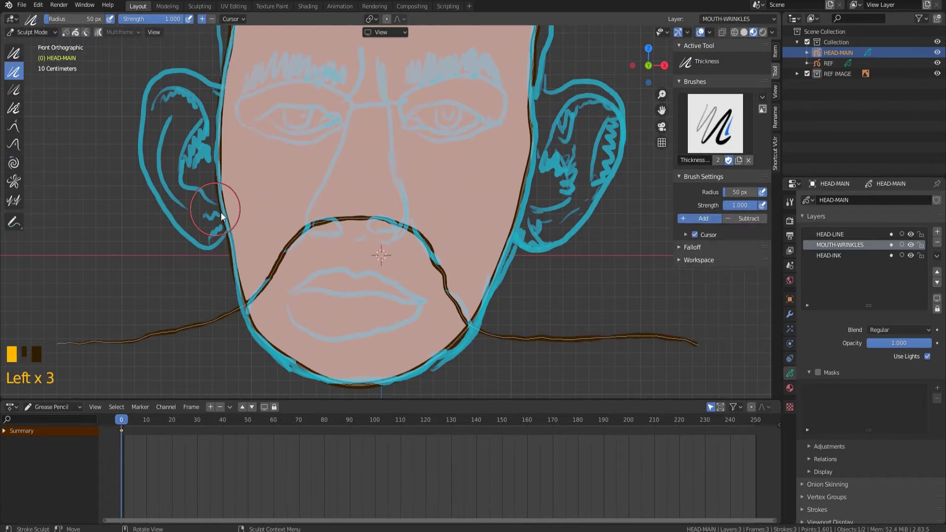
{"action": "left_click", "coordinate": [288, 259], "text": "alt"}
{"action": "left_click", "coordinate": [287, 256], "text": "alt"}
{"action": "left_click", "coordinate": [287, 255], "text": "alt"}
{"action": "left_click", "coordinate": [286, 255], "text": "alt"}
{"action": "left_click", "coordinate": [285, 253], "text": "alt"}
{"action": "left_click", "coordinate": [285, 252], "text": "alt"}
{"action": "mouse_move", "coordinate": [284, 251]}
{"action": "left_mouse_down", "text": "shift"}
{"action": "mouse_move", "coordinate": [284, 272]}
{"action": "mouse_move", "coordinate": [291, 253]}
{"action": "mouse_move", "coordinate": [271, 276]}
{"action": "left_mouse_up", "text": "shift"}
{"action": "left_click_drag", "start_coordinate": [446, 278], "coordinate": [430, 253], "text": "ctrl"}
{"action": "left_click_drag", "start_coordinate": [339, 219], "coordinate": [365, 219], "text": "ctrl"}
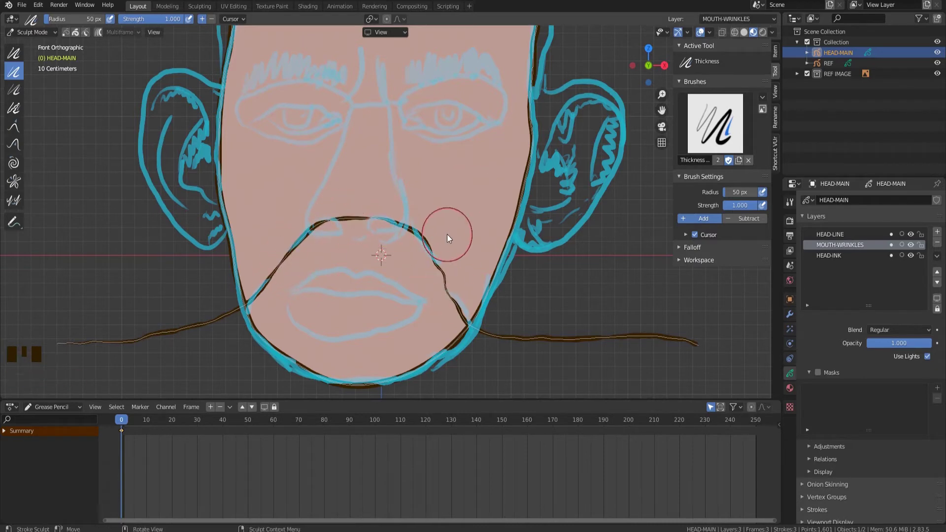
Step: Add a layer between HEAD-LINE and MOUTH-WRINKLES and name it BROWS-WRINKLES
{"action": "middle_click_drag", "start_coordinate": [413, 206], "coordinate": [416, 298], "text": "shift"}
{"action": "left_click", "coordinate": [936, 232]}
{"action": "double_click", "coordinate": [842, 246]}
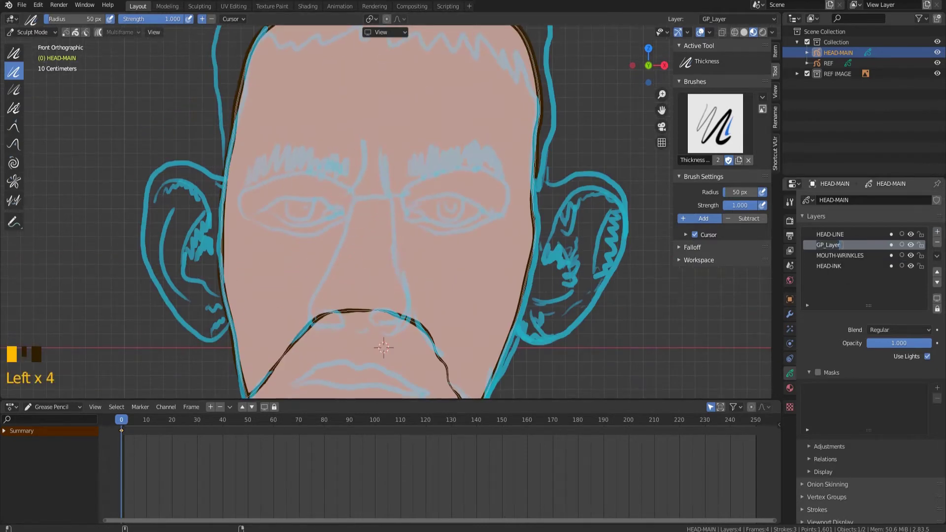
{"action": "type", "text": "BROWS-WRINKLE"}
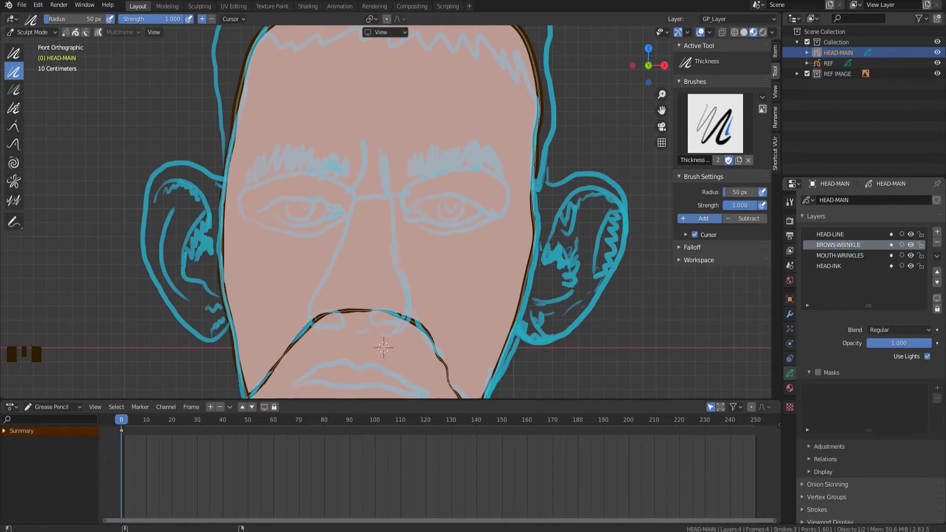
{"action": "type", "text": "S"}
{"action": "key", "text": "Return"}
Step: In Draw Mode, draw a short curved frown wrinkle from the inner corner of the left-hand eye up between the eyebrows
{"action": "left_click", "coordinate": [32, 32]}
{"action": "left_click", "coordinate": [24, 77]}
{"action": "left_click_drag", "start_coordinate": [340, 190], "coordinate": [364, 140]}
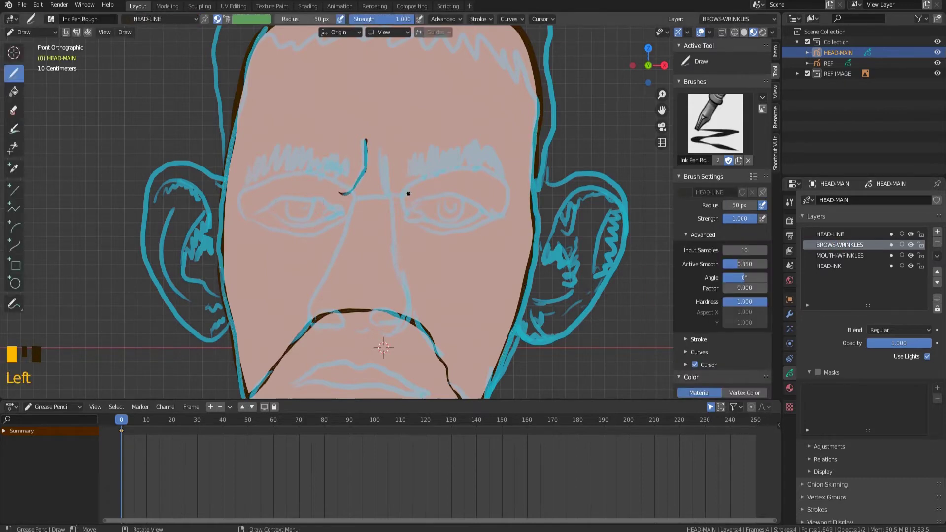
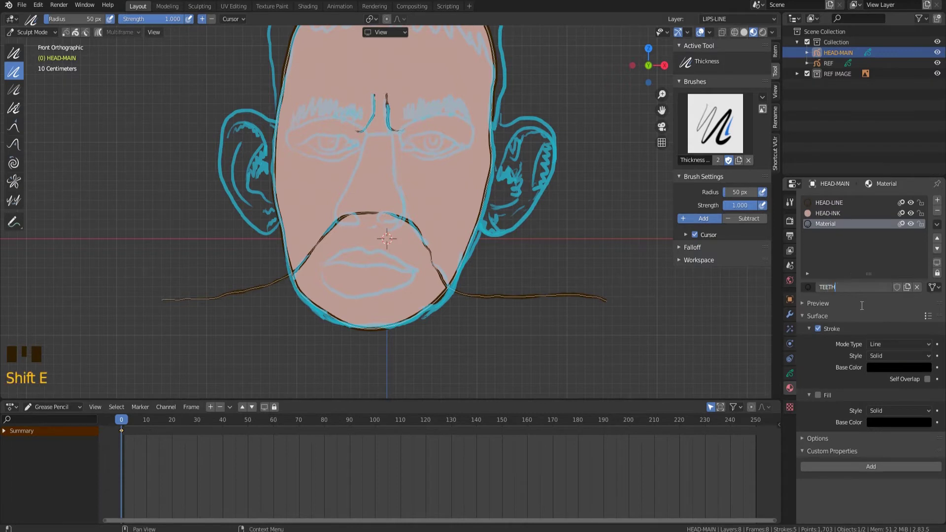
Step: Name the new material TEETH and make it fill-only with a white fill color
{"action": "key", "text": "Return"}
{"action": "left_click", "coordinate": [817, 394]}
{"action": "left_click", "coordinate": [818, 329]}
{"action": "left_click", "coordinate": [898, 422]}
{"action": "left_click", "coordinate": [924, 272]}
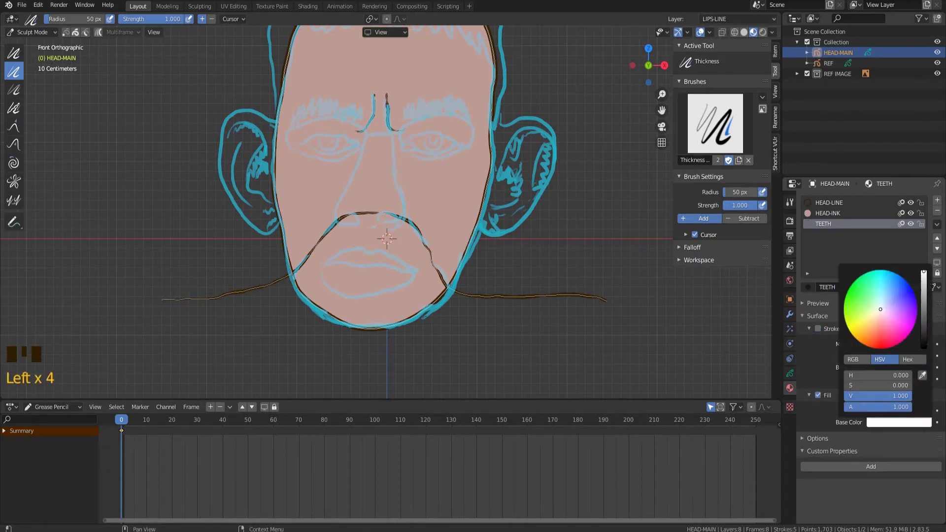
Step: Add a new material below TEETH and name it MOUTH-INK
{"action": "left_click", "coordinate": [936, 200]}
{"action": "left_click", "coordinate": [868, 286]}
{"action": "double_click", "coordinate": [835, 235]}
{"action": "type", "text": "MOUTH-INK"}
{"action": "key", "text": "Return"}
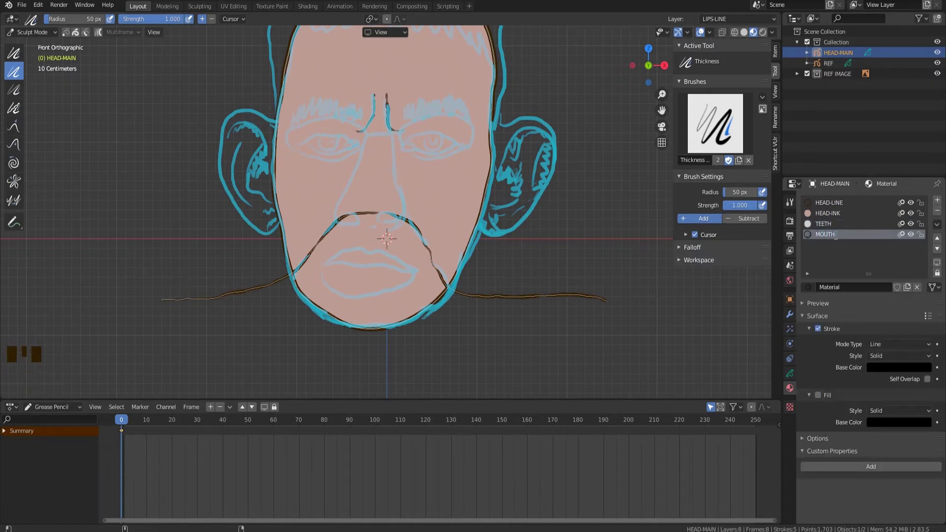
Step: Add a material named LIPS-LINE with a muted red stroke color of hue 0.983, saturation 0.509 and value 0.460
{"action": "left_click", "coordinate": [937, 200]}
{"action": "left_click", "coordinate": [870, 287]}
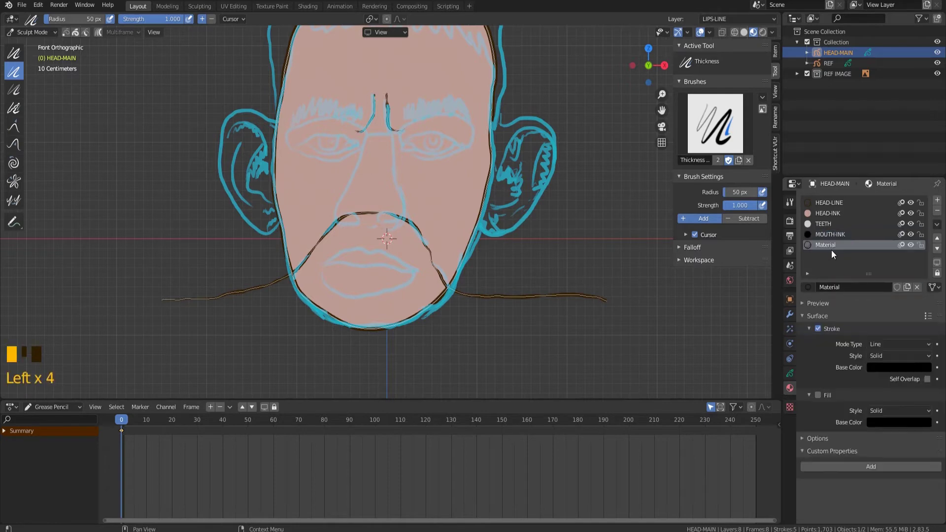
{"action": "double_click", "coordinate": [831, 245]}
{"action": "type", "text": "LIPS-LINE"}
{"action": "key", "text": "Return"}
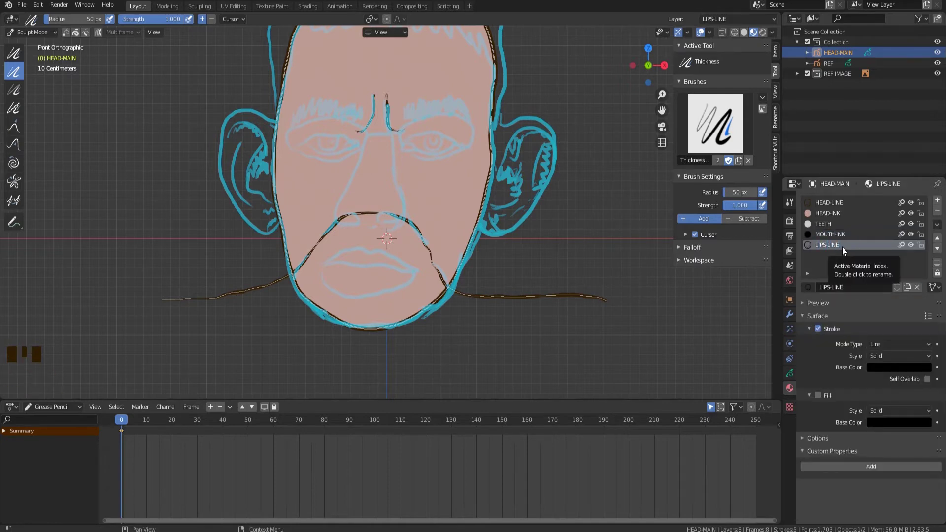
{"action": "left_click", "coordinate": [874, 367]}
{"action": "left_click", "coordinate": [885, 268]}
{"action": "left_click_drag", "start_coordinate": [885, 268], "coordinate": [880, 275]}
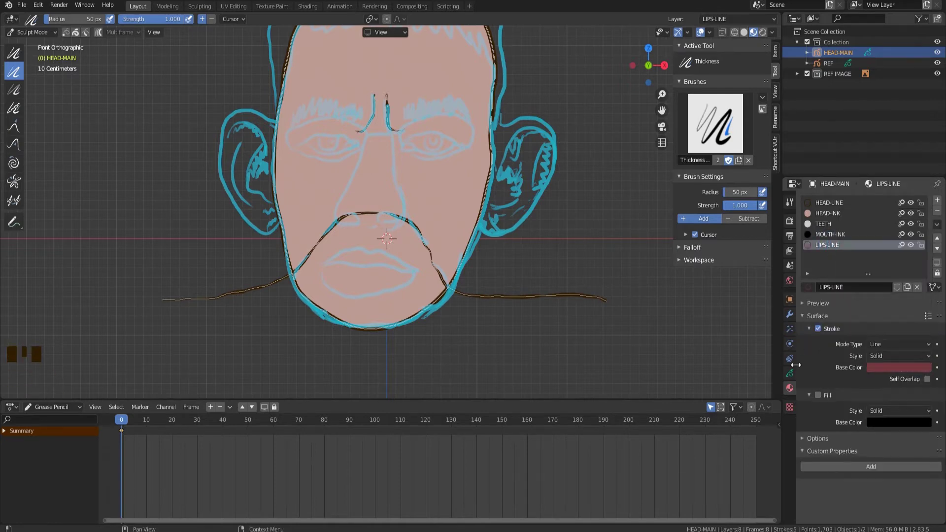
Step: Make LIPS-LINE the active layer and switch from Sculpt Mode to Draw Mode around the mouth
{"action": "left_click", "coordinate": [789, 373]}
{"action": "left_click", "coordinate": [837, 289]}
{"action": "left_click", "coordinate": [836, 277]}
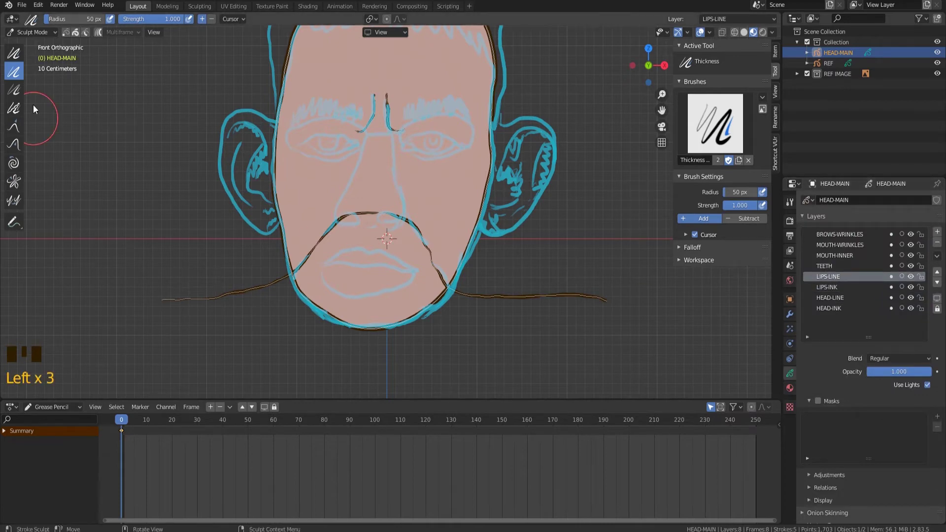
{"action": "left_click", "coordinate": [32, 32]}
{"action": "left_click", "coordinate": [24, 76]}
{"action": "scroll", "coordinate": [318, 275], "scroll_direction": "up", "scroll_amount": 3}
{"action": "middle_click_drag", "start_coordinate": [318, 274], "coordinate": [346, 210], "text": "shift"}
{"action": "left_click", "coordinate": [681, 136]}
{"action": "left_click", "coordinate": [651, 181]}
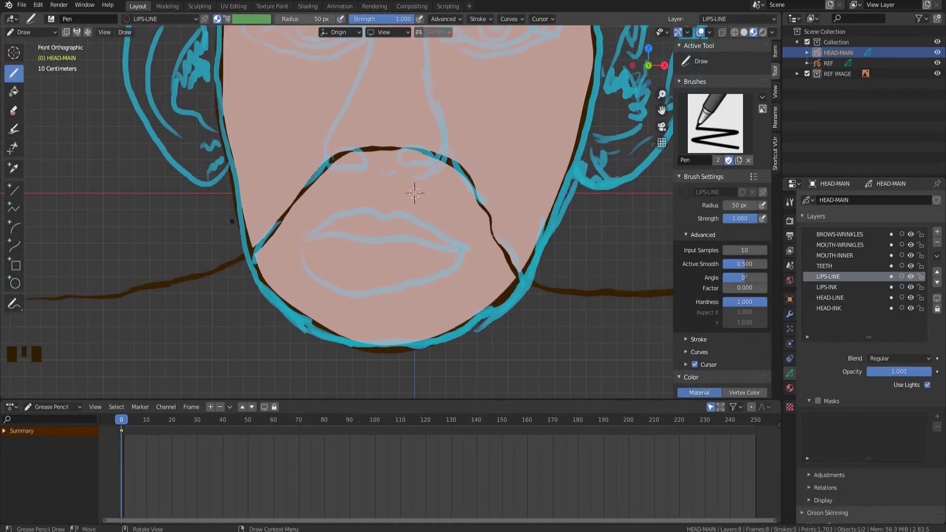
{"action": "left_click", "coordinate": [302, 241]}
{"action": "key", "text": "ctrl+z"}
{"action": "left_click_drag", "start_coordinate": [316, 18], "coordinate": [304, 19]}
{"action": "left_click_drag", "start_coordinate": [301, 238], "coordinate": [334, 288]}
{"action": "key", "text": "ctrl+z"}
Step: Trace the lip outline and the line between the lips over the reference sketch, using the Ink Pen Rough brush at 25 px radius
{"action": "left_click", "coordinate": [714, 124]}
{"action": "left_click", "coordinate": [573, 185]}
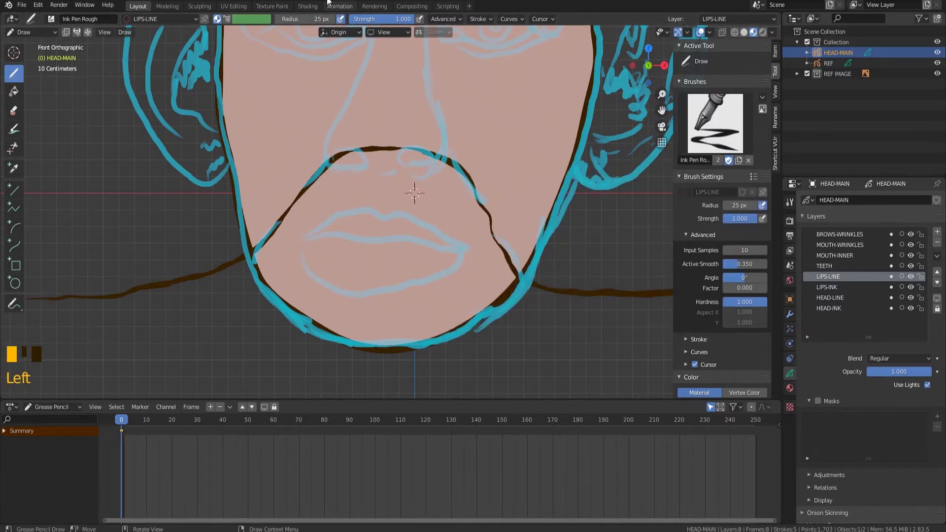
{"action": "mouse_move", "coordinate": [303, 243]}
{"action": "left_mouse_down"}
{"action": "mouse_move", "coordinate": [329, 288]}
{"action": "mouse_move", "coordinate": [389, 293]}
{"action": "mouse_move", "coordinate": [459, 257]}
{"action": "mouse_move", "coordinate": [337, 236]}
{"action": "mouse_move", "coordinate": [302, 244]}
{"action": "mouse_move", "coordinate": [301, 262]}
{"action": "mouse_move", "coordinate": [372, 213]}
{"action": "mouse_move", "coordinate": [424, 226]}
{"action": "mouse_move", "coordinate": [461, 252]}
{"action": "left_mouse_up"}
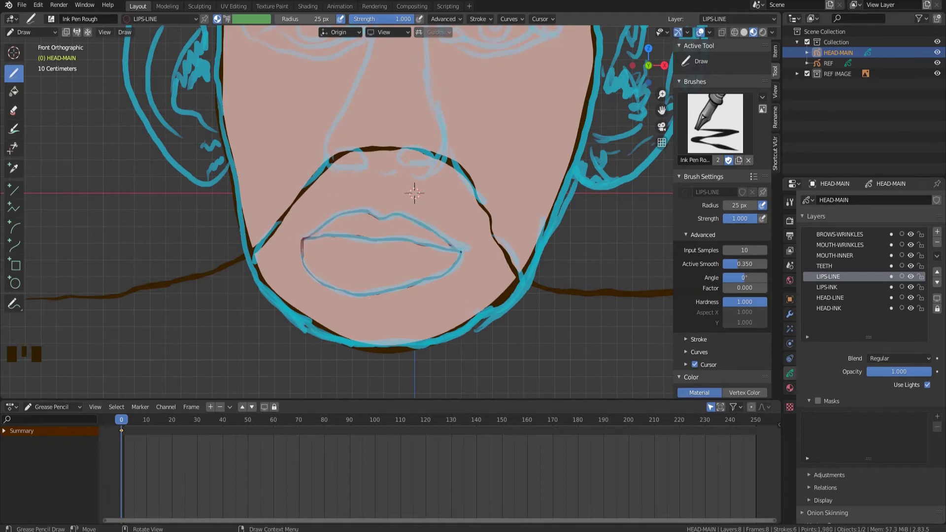
Step: Hide the REF object and vary the thickness of the lip strokes in Sculpt Mode with the Thickness brush
{"action": "scroll", "coordinate": [449, 240], "scroll_direction": "up", "scroll_amount": 4}
{"action": "middle_click_drag", "start_coordinate": [382, 277], "coordinate": [394, 211], "text": "shift"}
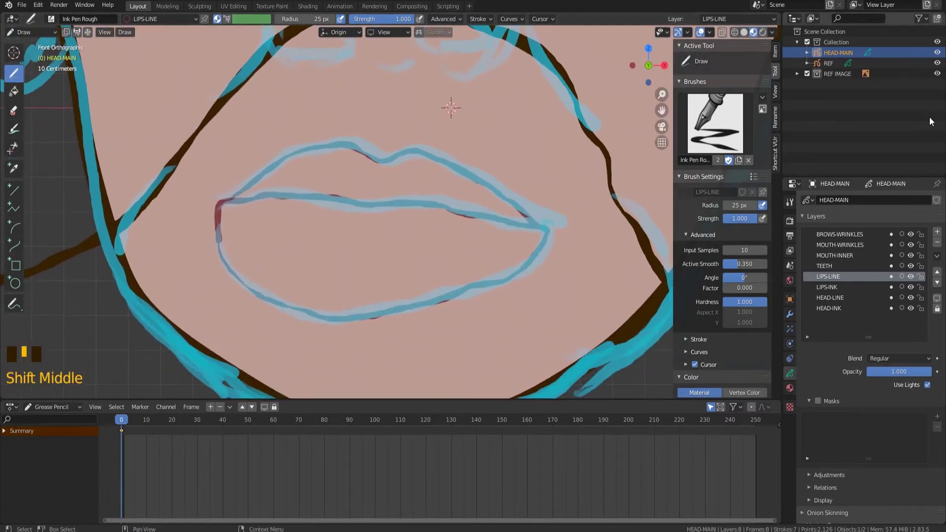
{"action": "left_click", "coordinate": [936, 63]}
{"action": "left_click", "coordinate": [33, 32]}
{"action": "left_click", "coordinate": [37, 65]}
{"action": "left_click_drag", "start_coordinate": [217, 248], "coordinate": [261, 296]}
{"action": "left_click_drag", "start_coordinate": [296, 308], "coordinate": [347, 319]}
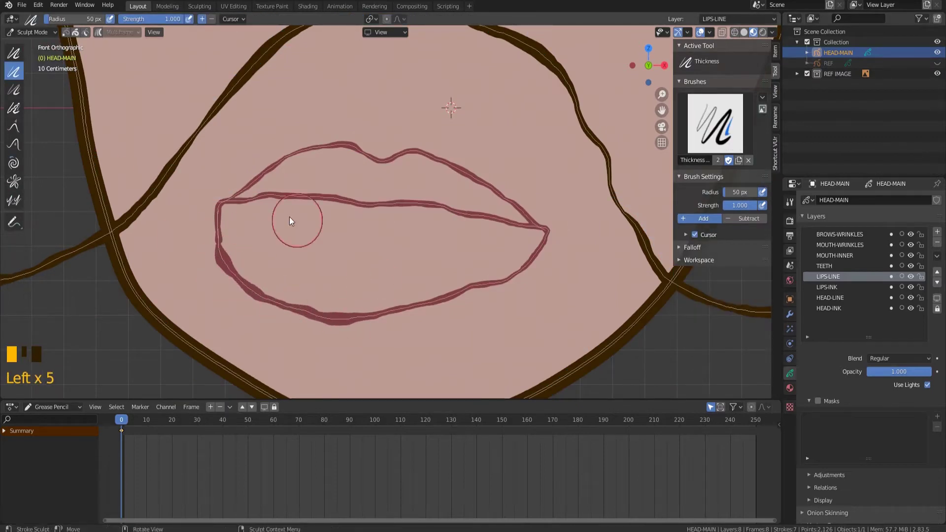
{"action": "left_click_drag", "start_coordinate": [289, 212], "coordinate": [463, 214]}
{"action": "left_click_drag", "start_coordinate": [244, 183], "coordinate": [355, 147]}
{"action": "left_click_drag", "start_coordinate": [375, 157], "coordinate": [517, 209]}
{"action": "left_click_drag", "start_coordinate": [517, 266], "coordinate": [355, 316]}
{"action": "left_click_drag", "start_coordinate": [220, 249], "coordinate": [228, 265], "text": "ctrl"}
{"action": "left_click_drag", "start_coordinate": [228, 266], "coordinate": [291, 305], "text": "ctrl"}
{"action": "mouse_move", "coordinate": [295, 308]}
{"action": "left_mouse_down", "text": "ctrl"}
{"action": "mouse_move", "coordinate": [344, 322]}
{"action": "mouse_move", "coordinate": [524, 261]}
{"action": "mouse_move", "coordinate": [271, 205]}
{"action": "mouse_move", "coordinate": [528, 205]}
{"action": "mouse_move", "coordinate": [426, 261]}
{"action": "left_mouse_up", "text": "ctrl"}
{"action": "key", "text": "ctrl+z"}
{"action": "scroll", "coordinate": [378, 257], "scroll_direction": "down", "scroll_amount": 4}
{"action": "left_click_drag", "start_coordinate": [355, 261], "coordinate": [338, 255]}
{"action": "mouse_move", "coordinate": [337, 255]}
{"action": "left_mouse_down"}
{"action": "mouse_move", "coordinate": [320, 243]}
{"action": "mouse_move", "coordinate": [367, 261]}
{"action": "left_mouse_up"}
{"action": "left_click_drag", "start_coordinate": [367, 261], "coordinate": [419, 252]}
{"action": "mouse_move", "coordinate": [418, 252]}
{"action": "left_mouse_down"}
{"action": "mouse_move", "coordinate": [463, 235]}
{"action": "mouse_move", "coordinate": [395, 292]}
{"action": "left_mouse_up"}
Step: Return to Draw Mode and deepen the LIPS-LINE stroke color to a dark red with hue 1.000 and saturation 0.627
{"action": "left_click", "coordinate": [32, 32]}
{"action": "left_click", "coordinate": [33, 74]}
{"action": "scroll", "coordinate": [244, 234], "scroll_direction": "up", "scroll_amount": 6}
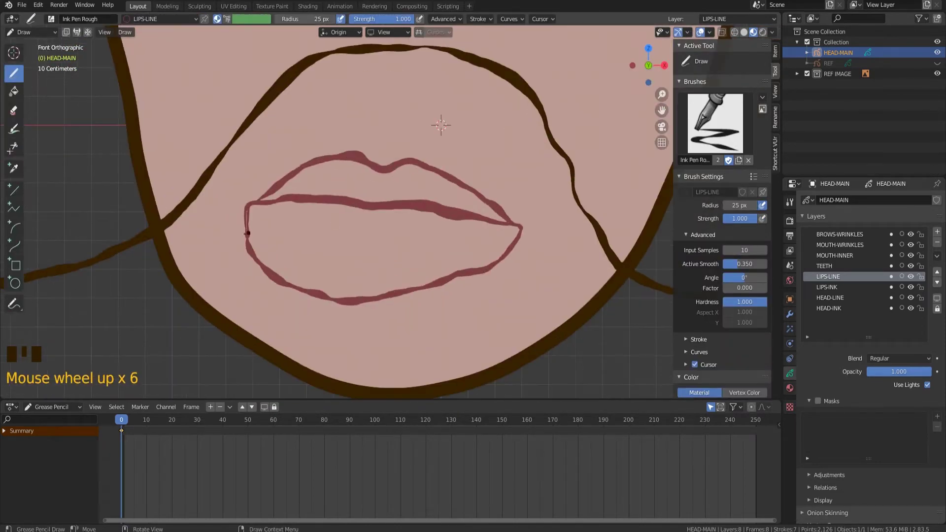
{"action": "scroll", "coordinate": [245, 234], "scroll_direction": "down", "scroll_amount": 2}
{"action": "scroll", "coordinate": [244, 234], "scroll_direction": "down", "scroll_amount": 3}
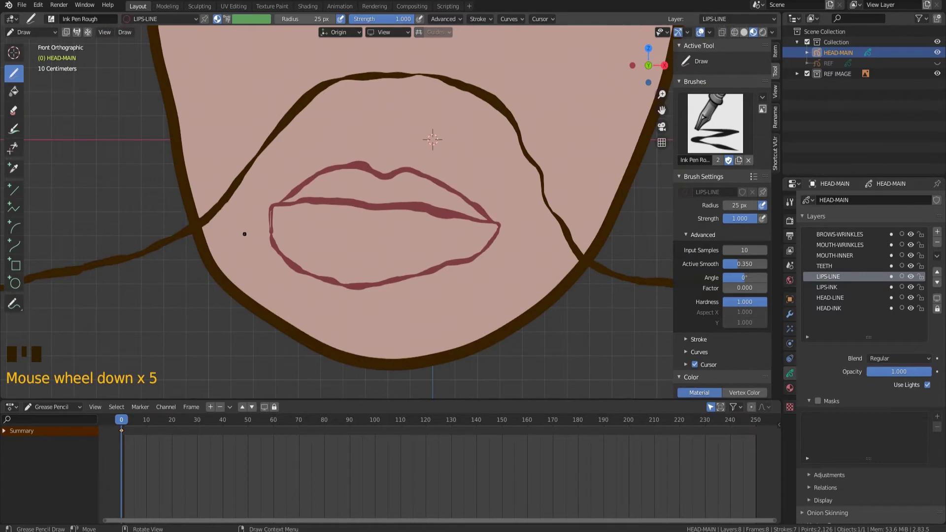
{"action": "left_click", "coordinate": [790, 386]}
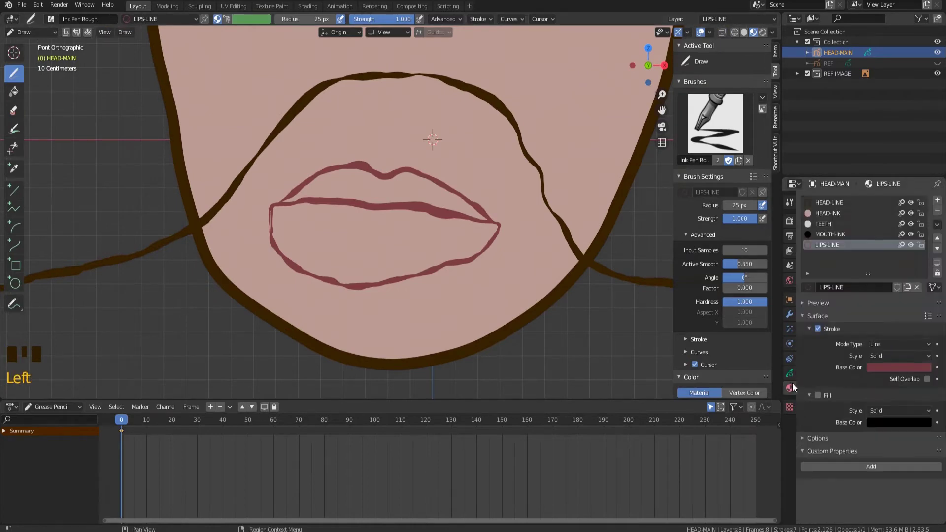
{"action": "left_click", "coordinate": [889, 367]}
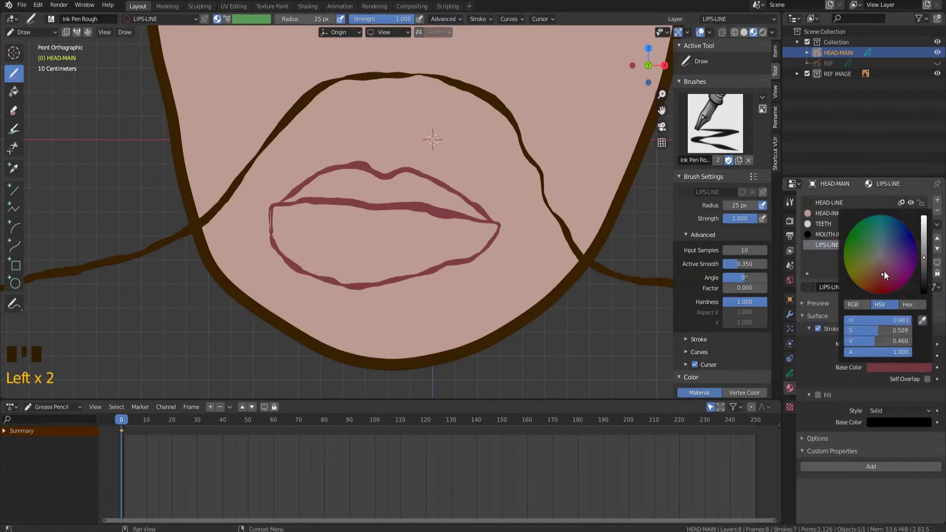
{"action": "left_click_drag", "start_coordinate": [884, 271], "coordinate": [880, 280]}
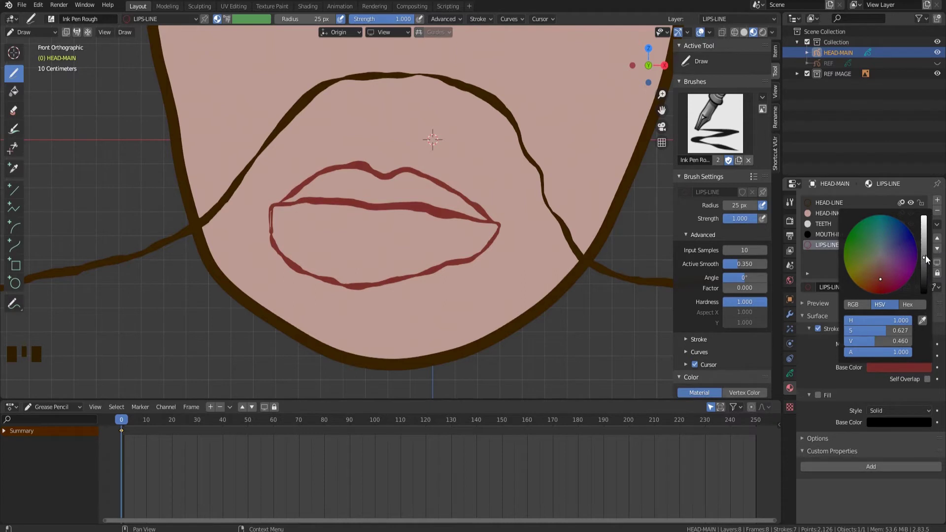
{"action": "left_click_drag", "start_coordinate": [923, 257], "coordinate": [923, 265]}
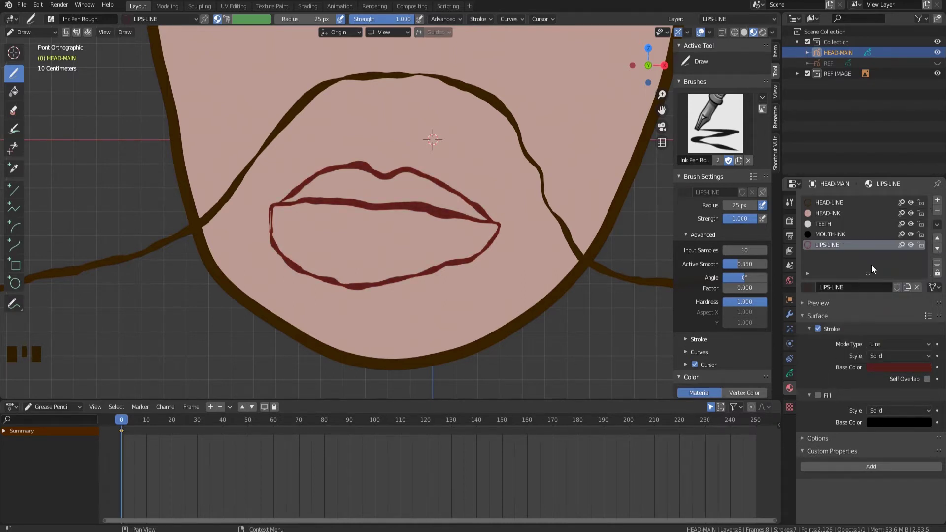
Step: Add a new material below LIPS-LINE and name it LIPS-INK
{"action": "left_click", "coordinate": [936, 201]}
{"action": "left_click", "coordinate": [839, 265]}
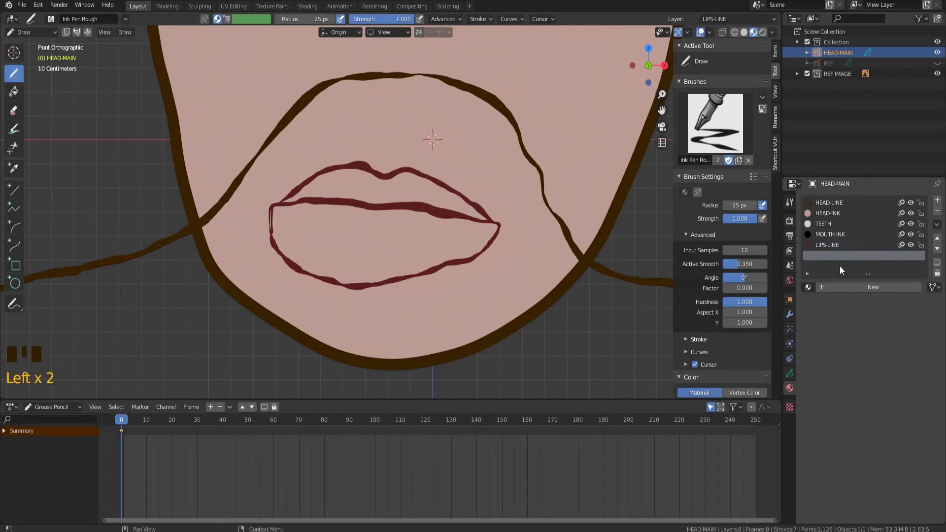
{"action": "left_click_drag", "start_coordinate": [867, 271], "coordinate": [867, 292]}
{"action": "left_click", "coordinate": [837, 262]}
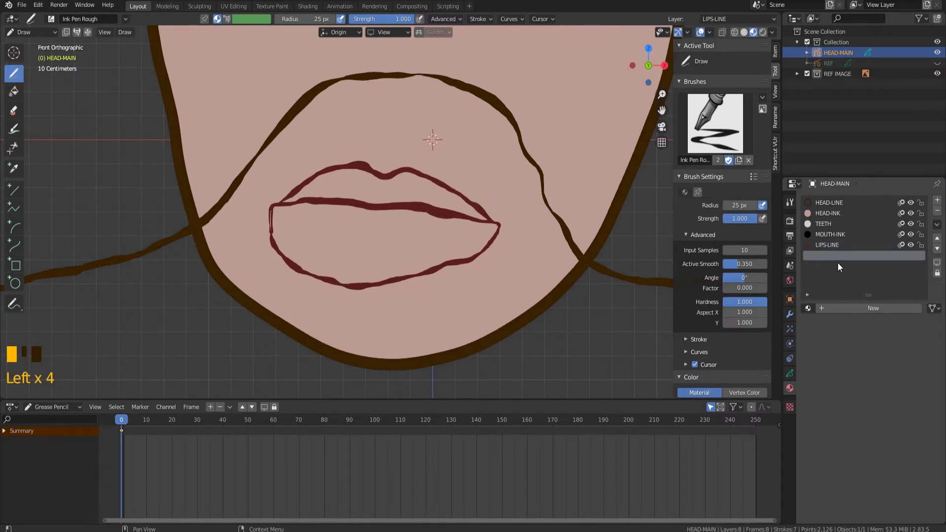
{"action": "left_click", "coordinate": [854, 307]}
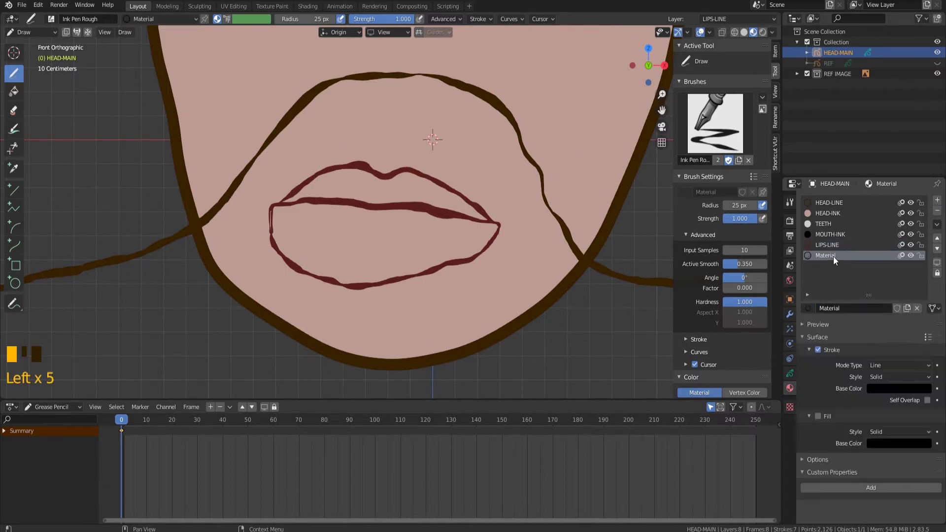
{"action": "left_click", "coordinate": [832, 256]}
{"action": "double_click", "coordinate": [832, 256]}
{"action": "type", "text": "LIPS"}
{"action": "key", "text": "Return"}
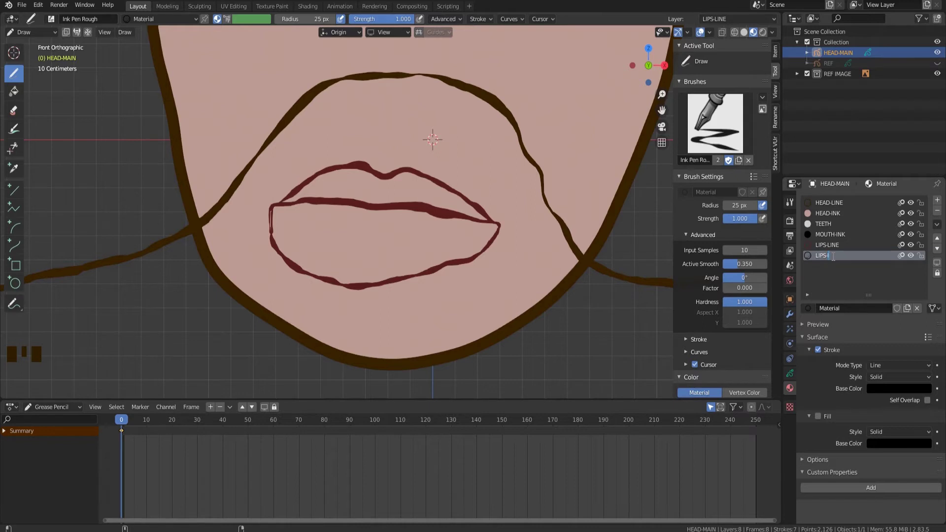
{"action": "type", "text": "K"}
{"action": "key", "text": "Return"}
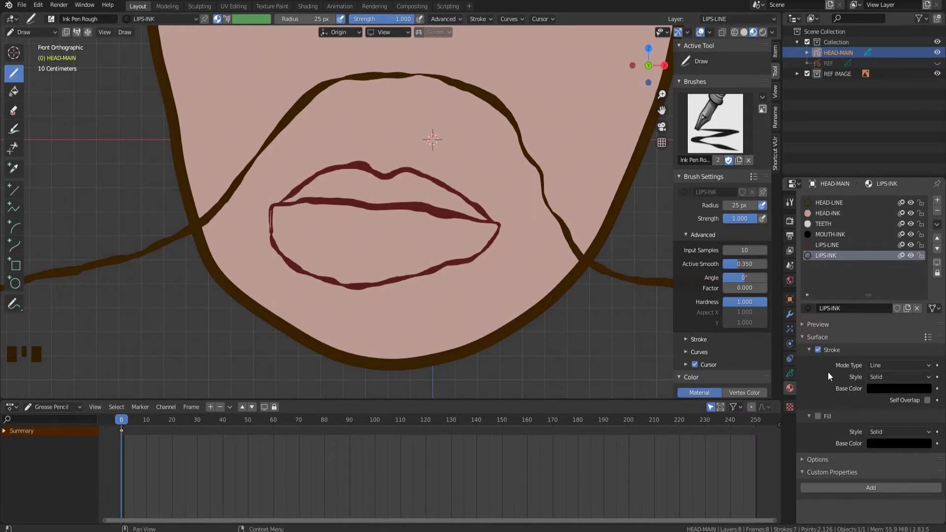
Step: Make LIPS-INK fill-only, sample its fill color from the lip line and brighten it to a light coral red with value 0.913
{"action": "left_click", "coordinate": [817, 349]}
{"action": "left_click", "coordinate": [817, 416]}
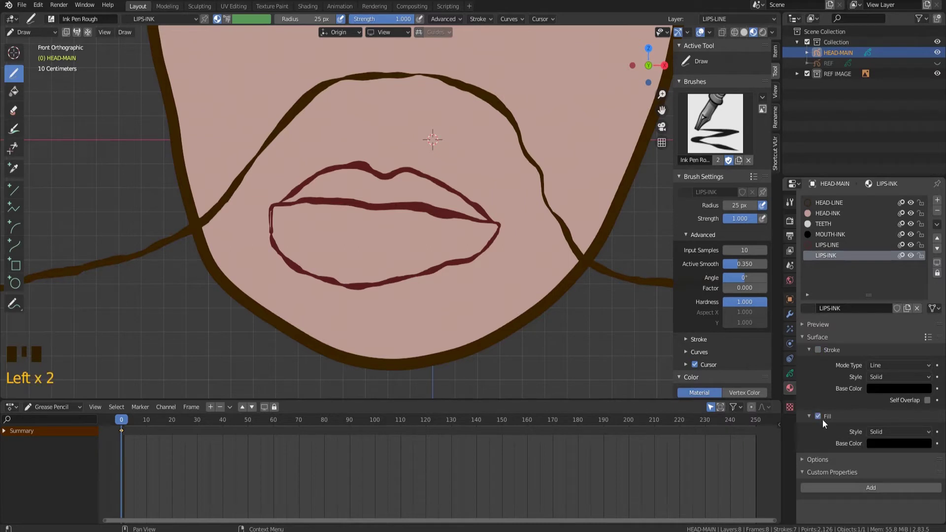
{"action": "left_click", "coordinate": [879, 444]}
{"action": "left_click", "coordinate": [924, 401]}
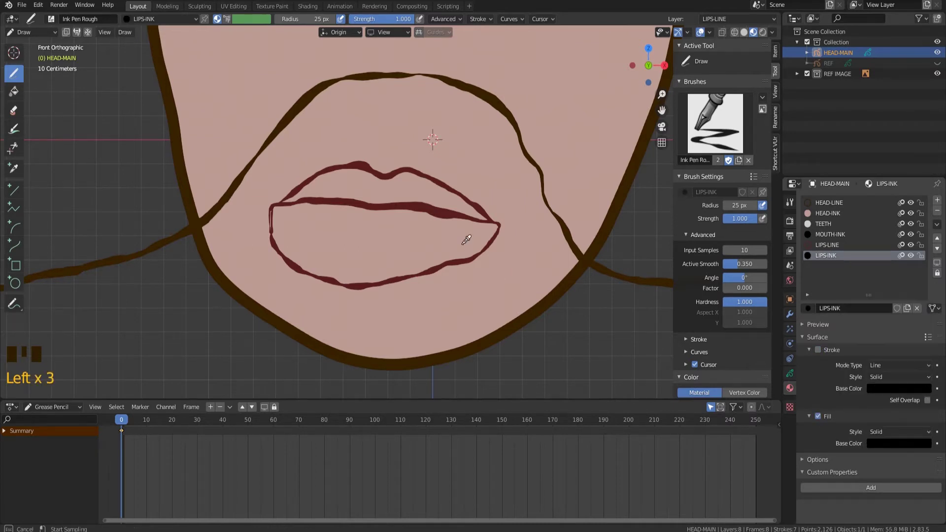
{"action": "left_click", "coordinate": [441, 211]}
{"action": "left_click", "coordinate": [896, 443]}
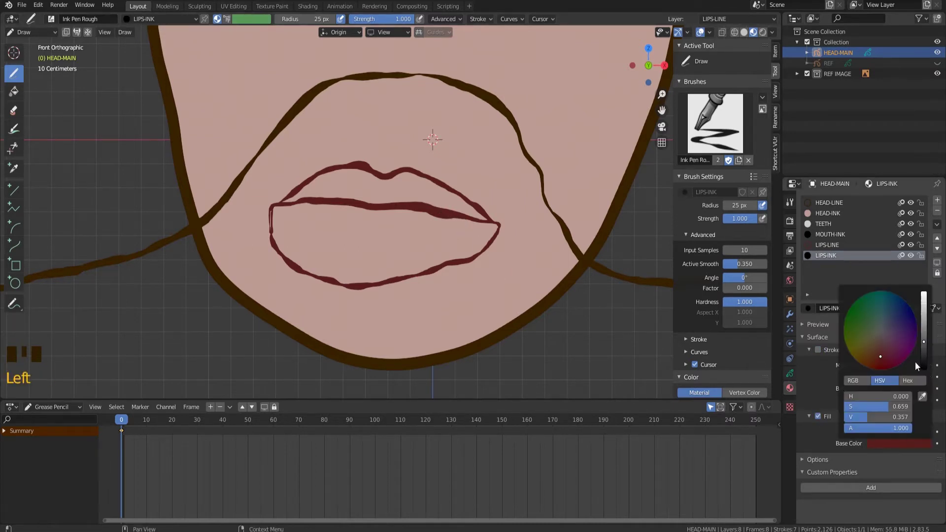
{"action": "left_click_drag", "start_coordinate": [925, 347], "coordinate": [924, 298]}
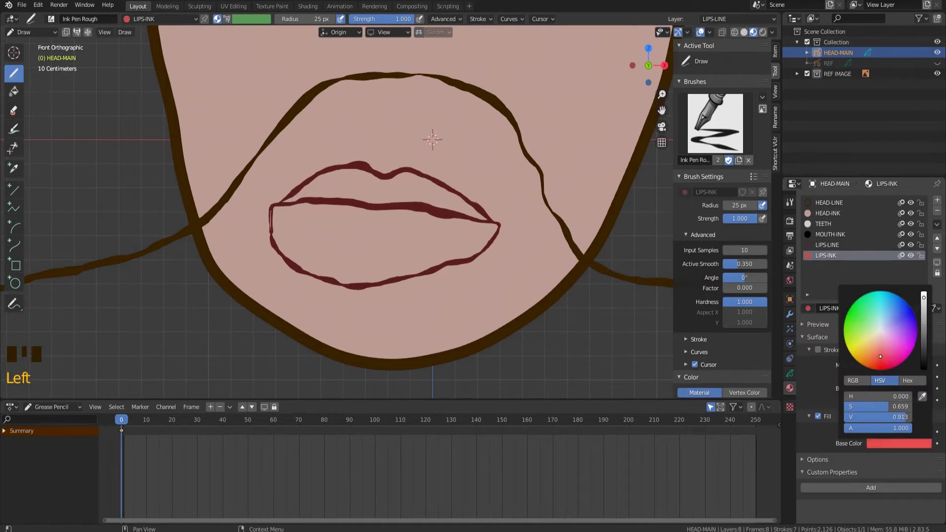
{"action": "left_click_drag", "start_coordinate": [878, 354], "coordinate": [878, 353]}
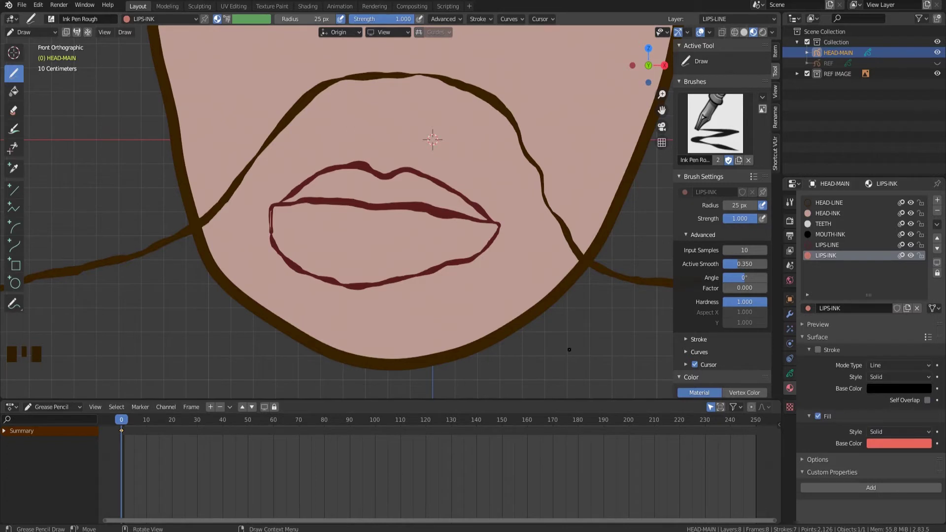
Step: Fill the lower and upper lip with the LIPS-INK material on the LIPS-INK layer using the Fill tool
{"action": "left_click", "coordinate": [790, 373]}
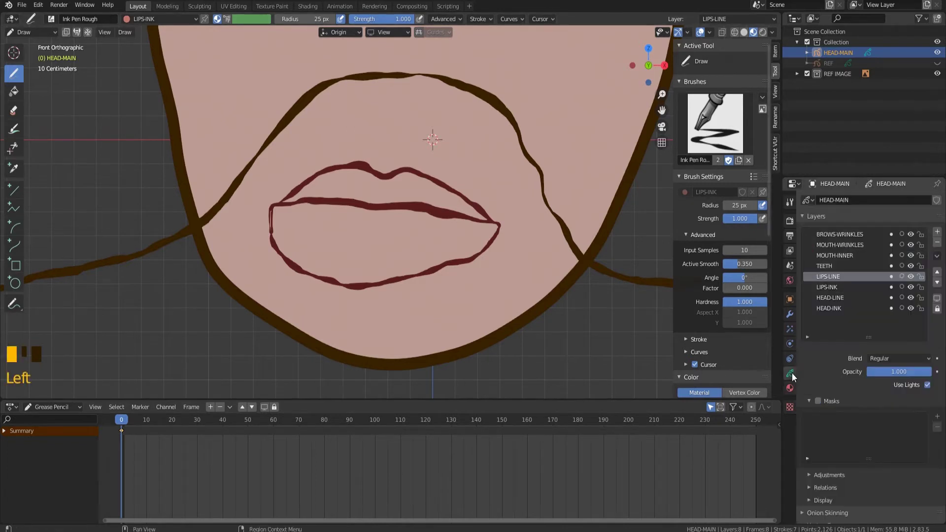
{"action": "left_click", "coordinate": [829, 289]}
{"action": "left_click", "coordinate": [15, 95]}
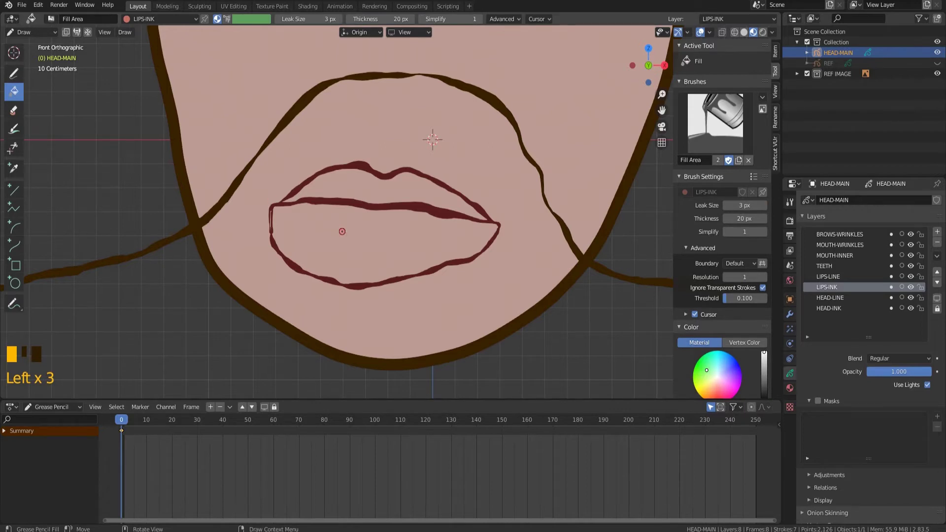
{"action": "left_click", "coordinate": [342, 232]}
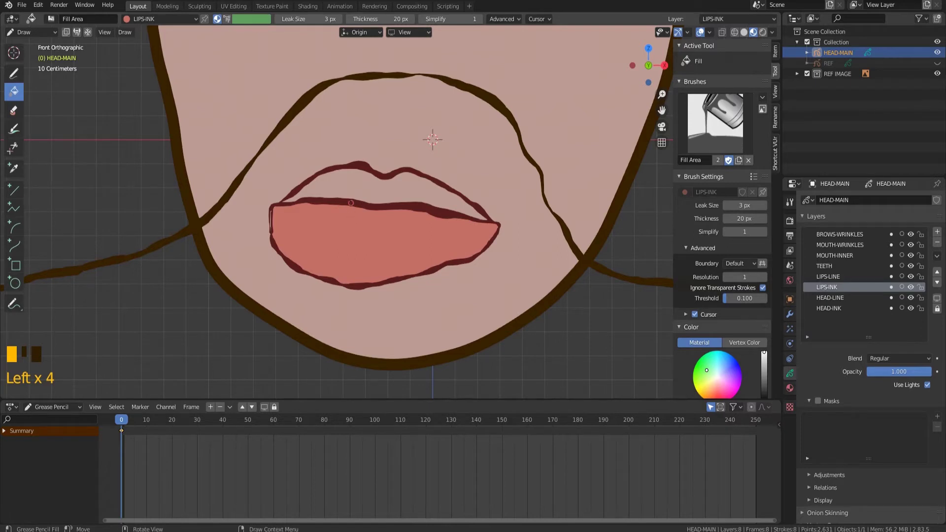
{"action": "left_click", "coordinate": [344, 180]}
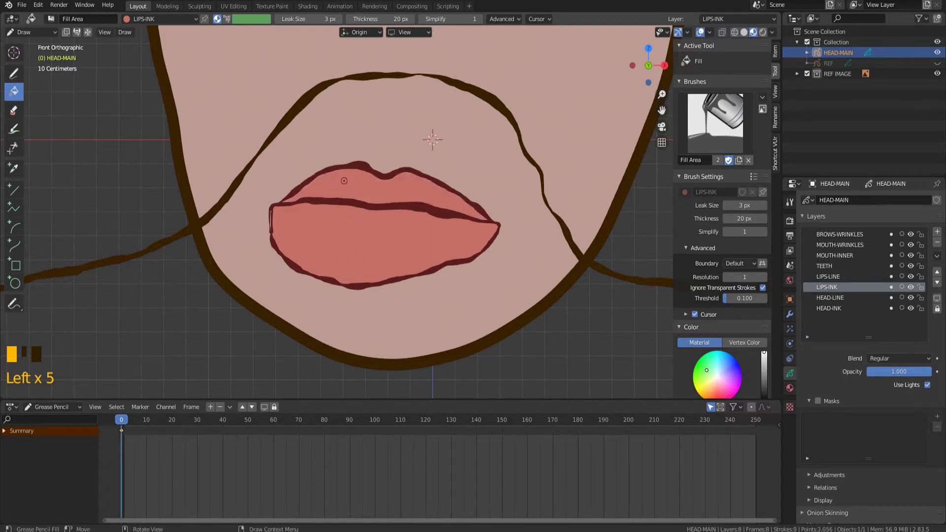
Step: Enable masks on the MOUTH-WRINKLES layer and add HEAD-INK and HEAD-LINE as its mask layers
{"action": "scroll", "coordinate": [366, 213], "scroll_direction": "down", "scroll_amount": 7}
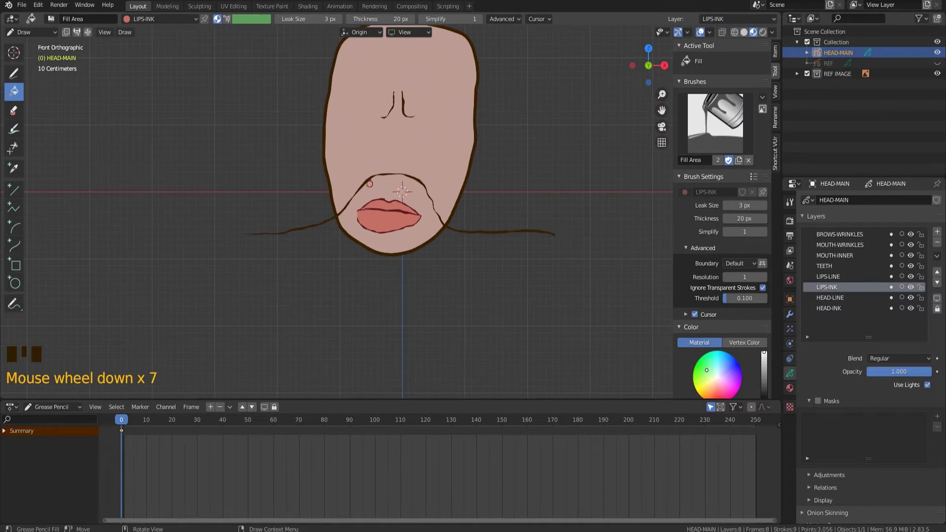
{"action": "scroll", "coordinate": [370, 163], "scroll_direction": "up", "scroll_amount": 1}
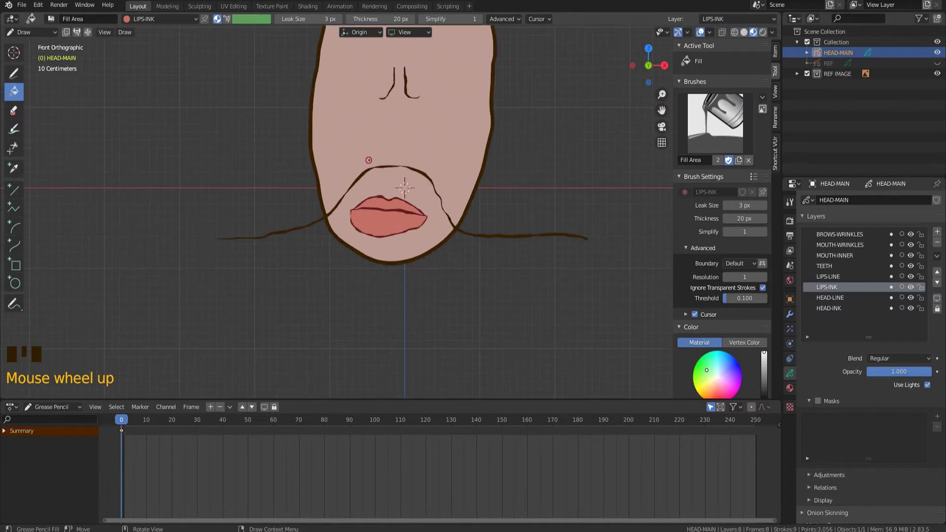
{"action": "left_click", "coordinate": [936, 63]}
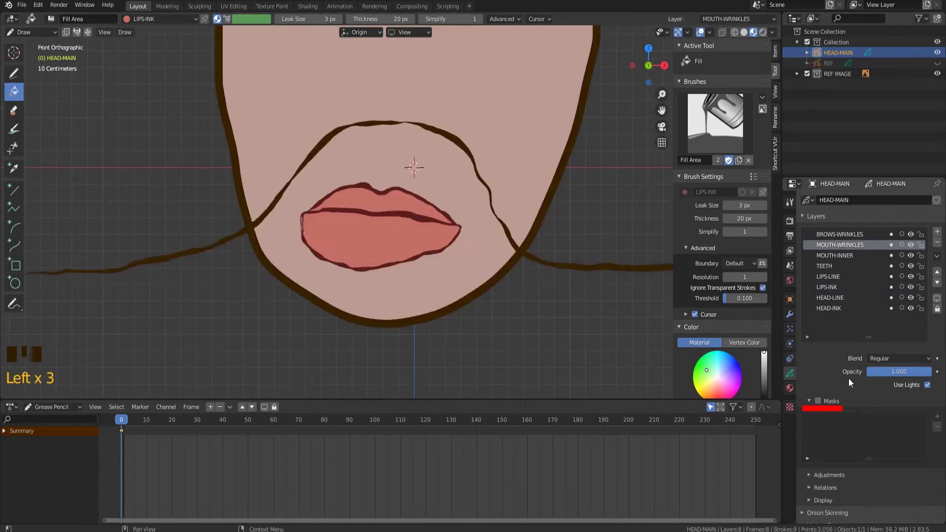
{"action": "left_click", "coordinate": [818, 401]}
{"action": "left_click", "coordinate": [937, 417]}
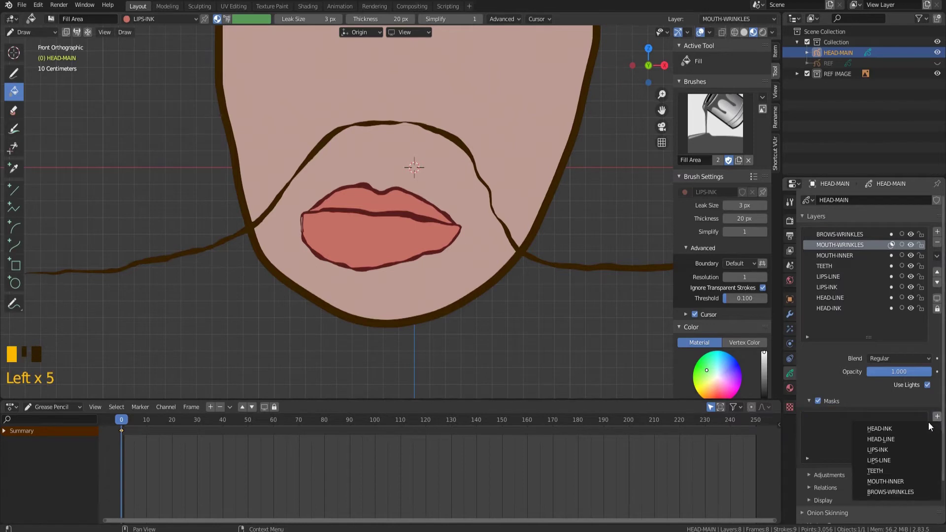
{"action": "left_click", "coordinate": [886, 428]}
{"action": "left_click", "coordinate": [937, 417]}
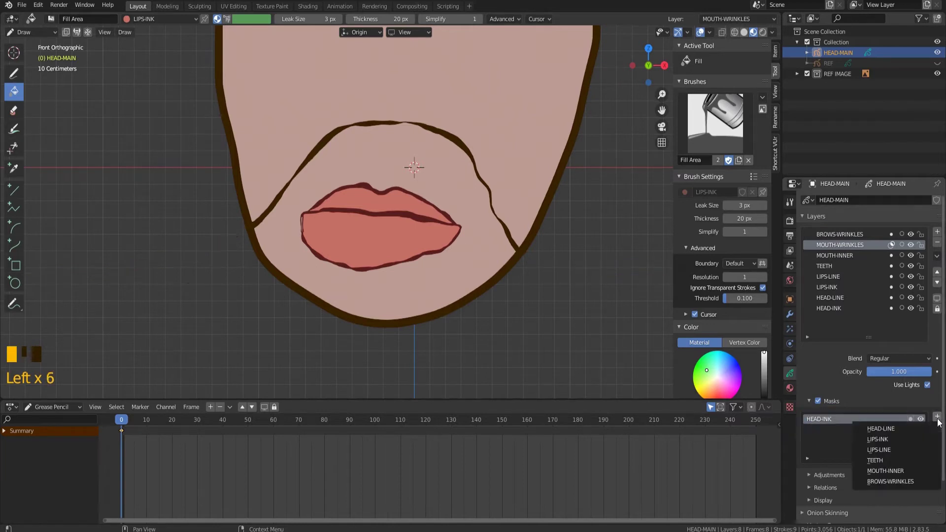
{"action": "left_click", "coordinate": [908, 428]}
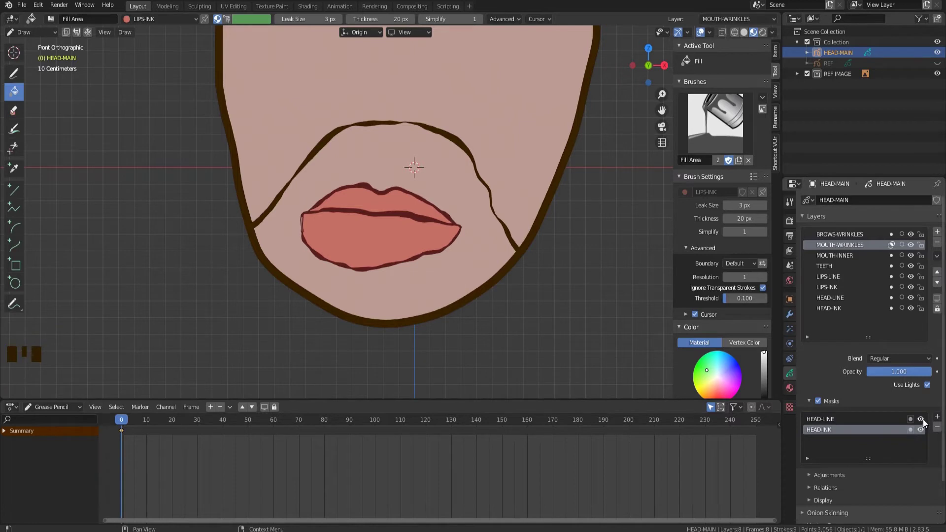
Step: Enable masks on the MOUTH-INNER and TEETH layers and add the head fill and head line layers as masks
{"action": "left_click", "coordinate": [843, 256]}
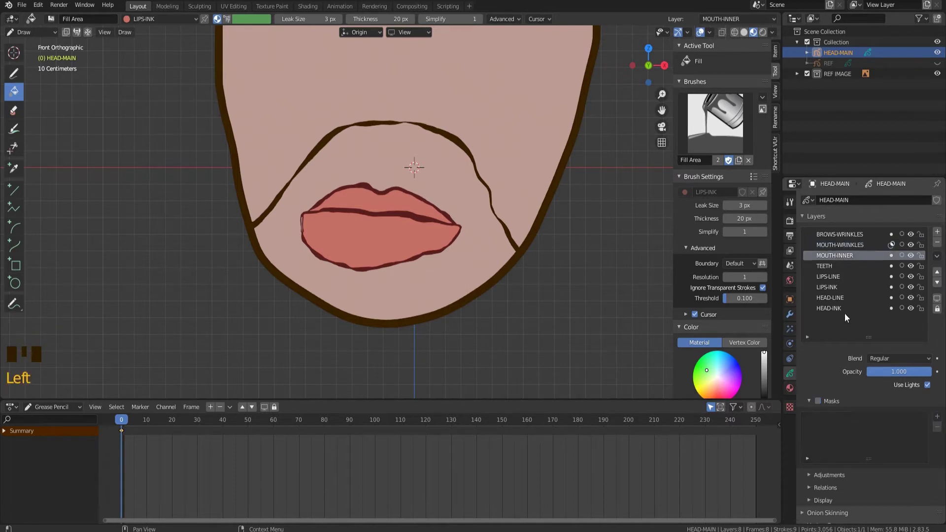
{"action": "left_click", "coordinate": [937, 416]}
{"action": "left_click", "coordinate": [906, 428]}
{"action": "left_click", "coordinate": [830, 266]}
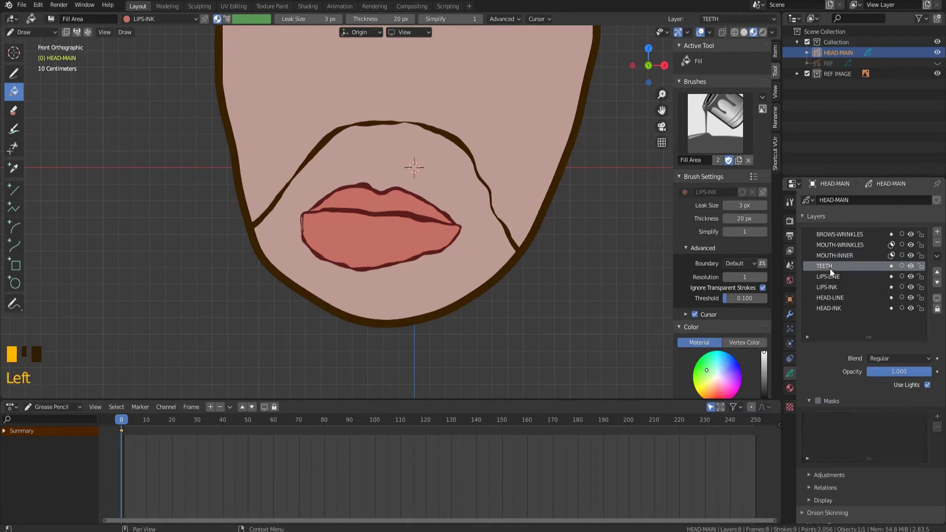
{"action": "left_click", "coordinate": [817, 400]}
{"action": "left_click", "coordinate": [937, 416]}
{"action": "left_click", "coordinate": [909, 428]}
{"action": "left_click", "coordinate": [937, 417]}
{"action": "left_click", "coordinate": [900, 439]}
Step: Enable masks on the LIPS-LINE and LIPS-INK layers, using HEAD-INK and HEAD-LINE as mask layers
{"action": "left_click", "coordinate": [832, 276]}
{"action": "left_click", "coordinate": [818, 401]}
{"action": "left_click", "coordinate": [936, 416]}
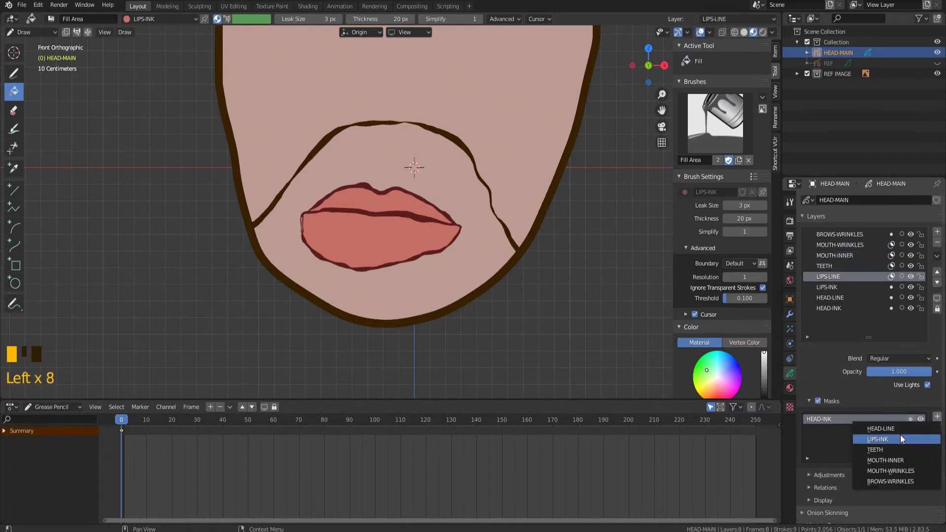
{"action": "left_click", "coordinate": [901, 438]}
{"action": "left_click", "coordinate": [833, 286]}
{"action": "left_click", "coordinate": [817, 401]}
{"action": "left_click", "coordinate": [936, 417]}
{"action": "left_click", "coordinate": [909, 428]}
{"action": "left_click", "coordinate": [937, 416]}
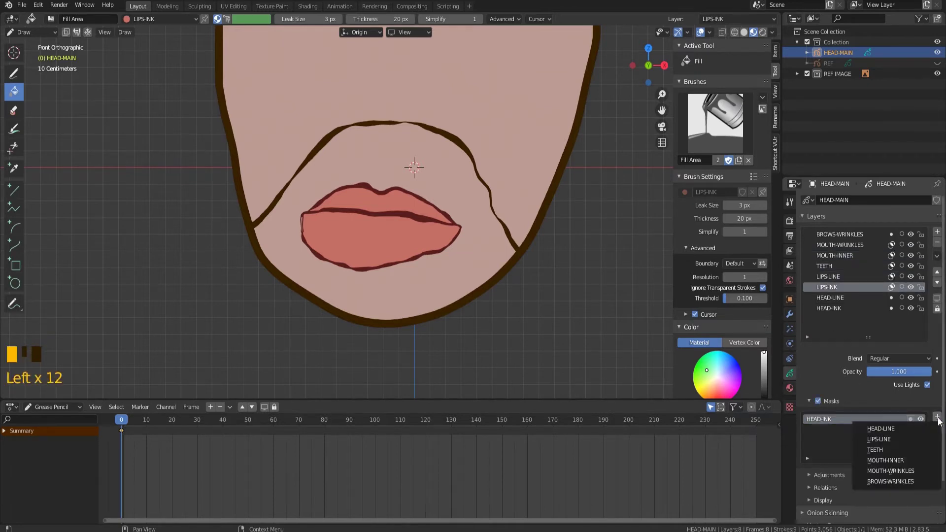
{"action": "left_click", "coordinate": [891, 428]}
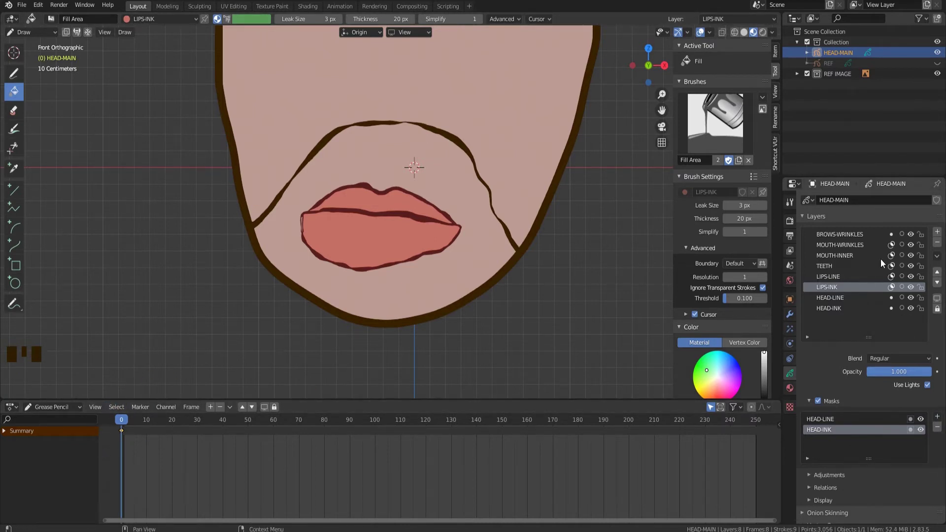
Step: Show the REF sketch object over the head drawing again and bring the whole head into view
{"action": "scroll", "coordinate": [414, 207], "scroll_direction": "down", "scroll_amount": 5}
{"action": "left_click", "coordinate": [936, 63]}
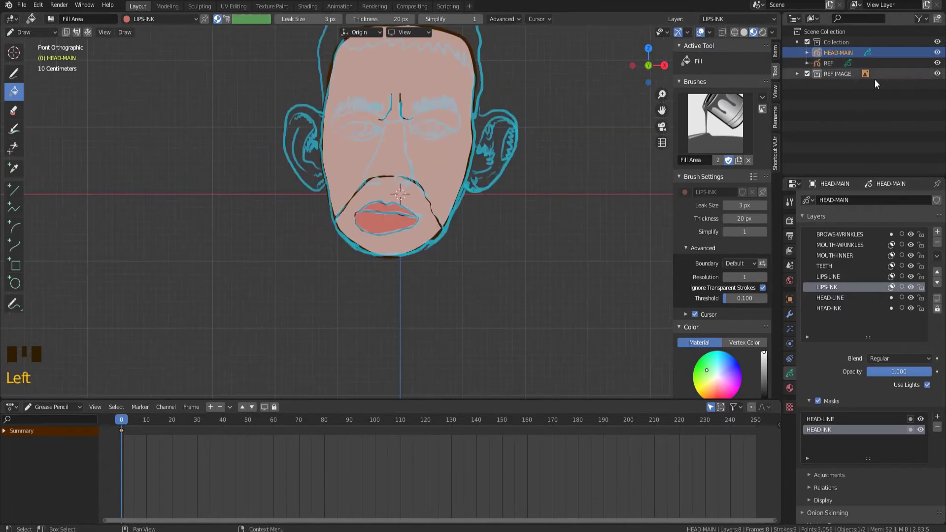
{"action": "middle_click_drag", "start_coordinate": [368, 193], "coordinate": [383, 257], "text": "shift"}
{"action": "scroll", "coordinate": [389, 254], "scroll_direction": "up", "scroll_amount": 1}
Step: In Edit Mode, select all linked mouth and wrinkle strokes and move them sideways past the head outline to test the masks
{"action": "left_click", "coordinate": [30, 32]}
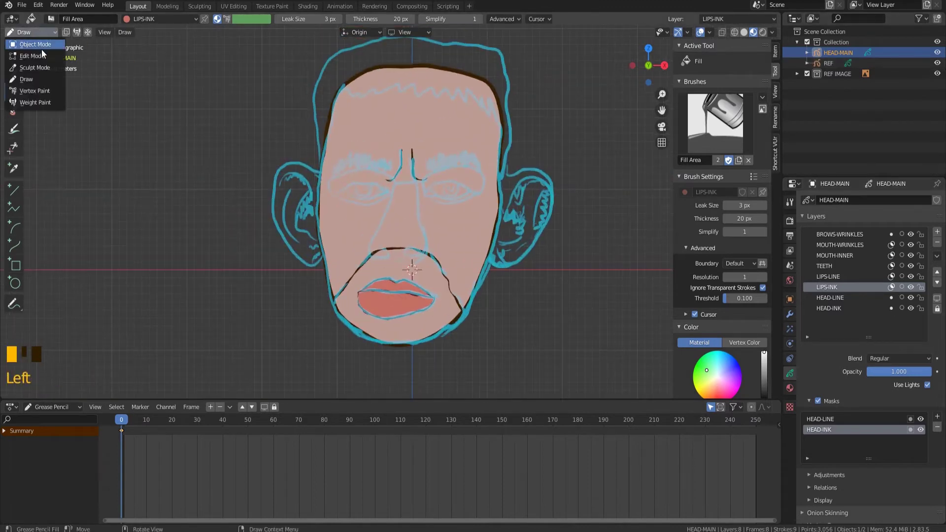
{"action": "left_click", "coordinate": [29, 53]}
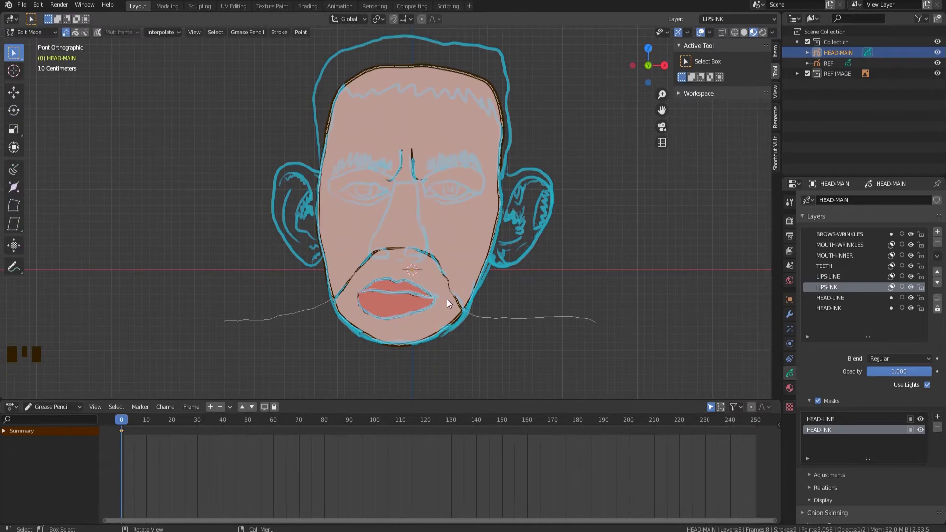
{"action": "left_click_drag", "start_coordinate": [448, 299], "coordinate": [353, 246]}
{"action": "key", "text": "l"}
{"action": "key", "text": "g"}
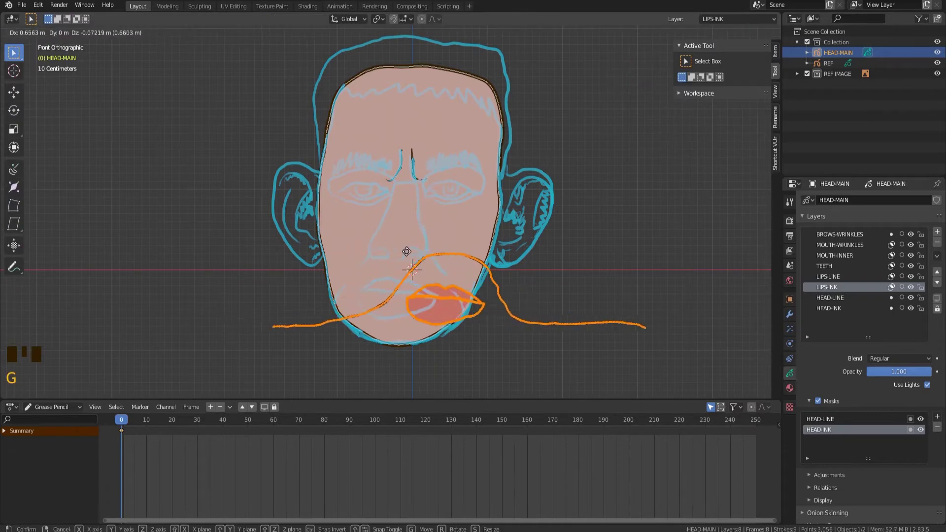
{"action": "left_click", "coordinate": [451, 255]}
Step: Check the masked strokes with REF hidden, show REF again, and undo the test move back to Object Mode
{"action": "left_click", "coordinate": [937, 63]}
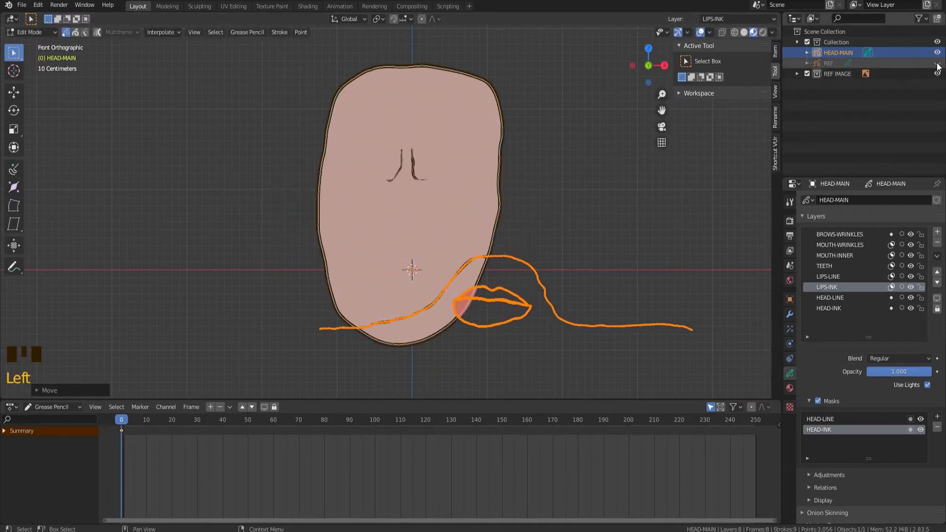
{"action": "left_click", "coordinate": [937, 63]}
{"action": "key", "text": "ctrl+z"}
{"action": "key", "text": "ctrl+z"}
{"action": "key", "text": "ctrl+z"}
{"action": "key", "text": "ctrl+z"}
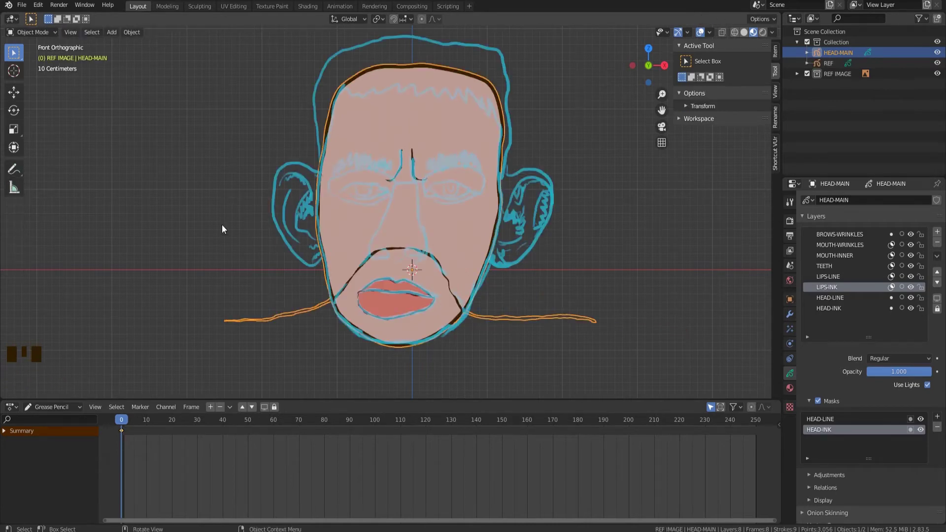
Step: Add a blank Grease Pencil object and move it from the REF IMAGE collection into Collection
{"action": "key", "text": "shift"}
{"action": "key", "text": "shift+a"}
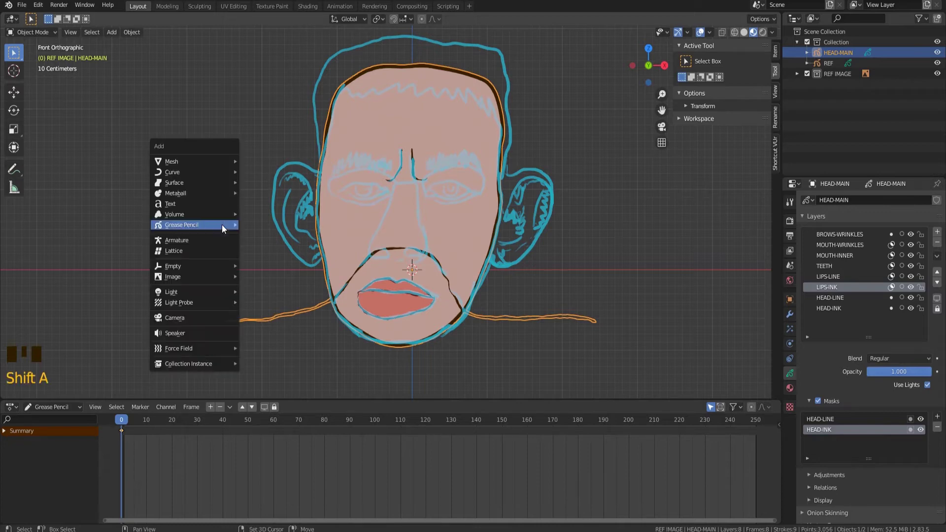
{"action": "mouse_move", "coordinate": [222, 225]}
{"action": "left_click", "coordinate": [252, 225]}
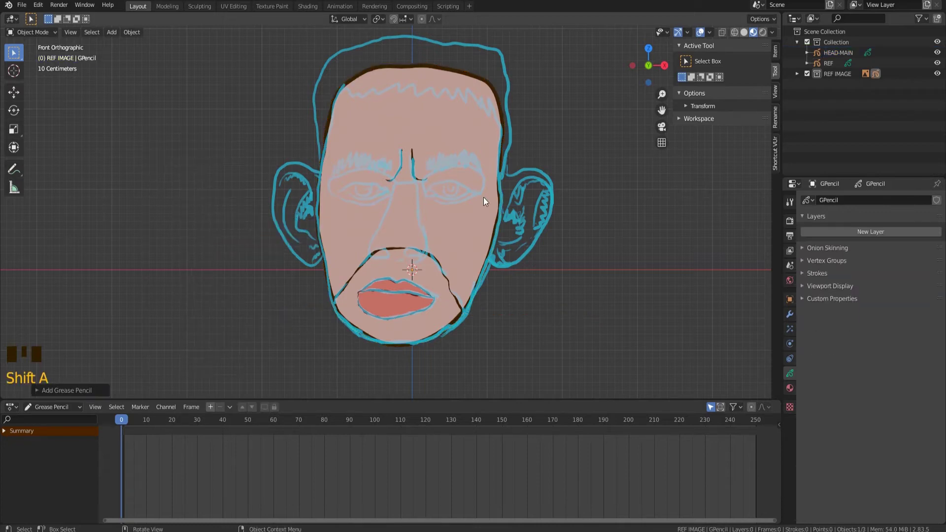
{"action": "left_click", "coordinate": [797, 73]}
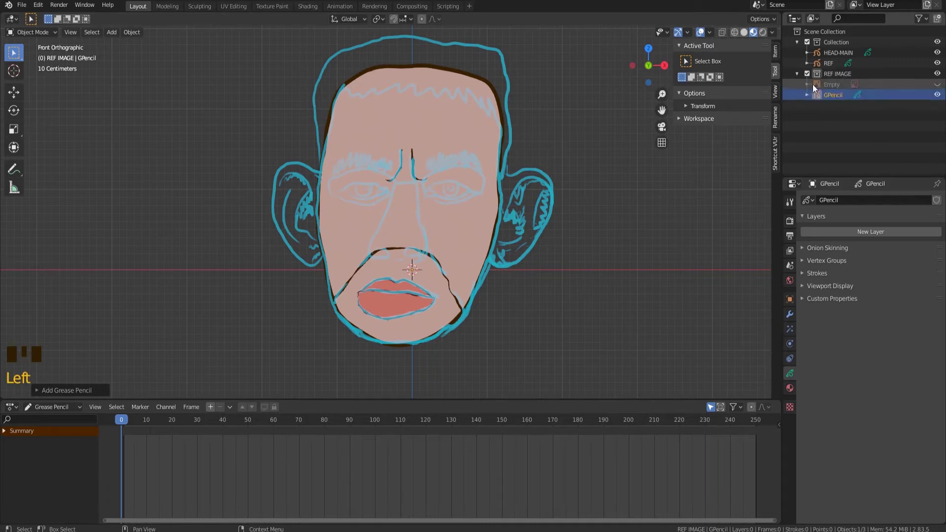
{"action": "left_click", "coordinate": [828, 96]}
{"action": "left_click_drag", "start_coordinate": [828, 99], "coordinate": [833, 44]}
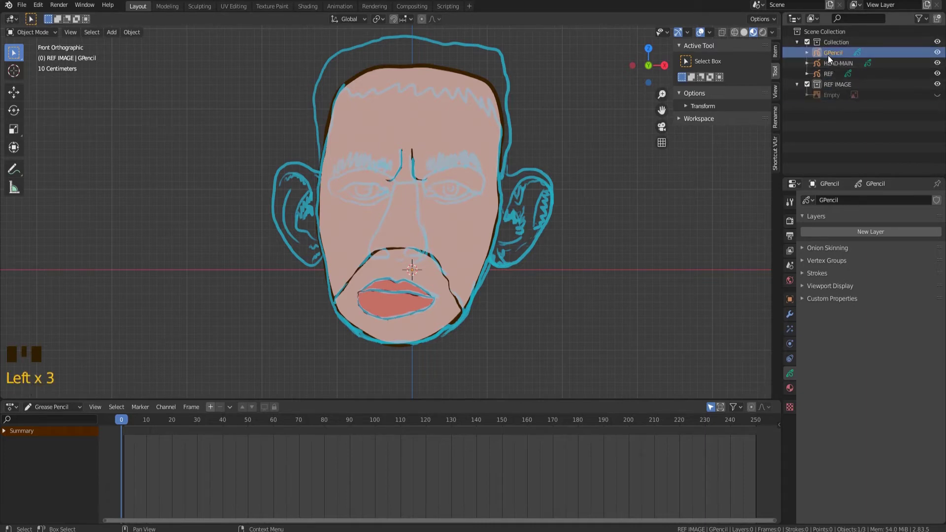
Step: Rename both the new Grease Pencil object and its object data to NOSE
{"action": "double_click", "coordinate": [828, 53]}
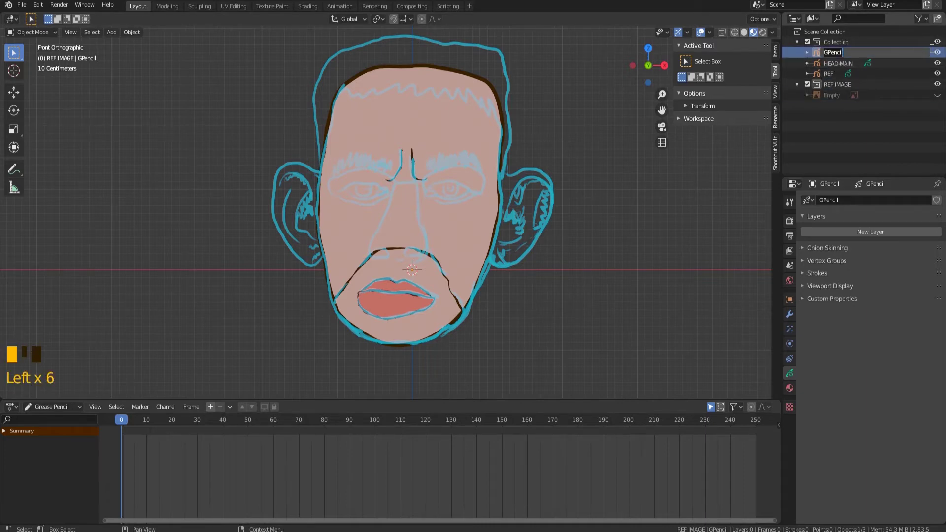
{"action": "type", "text": "NOSE"}
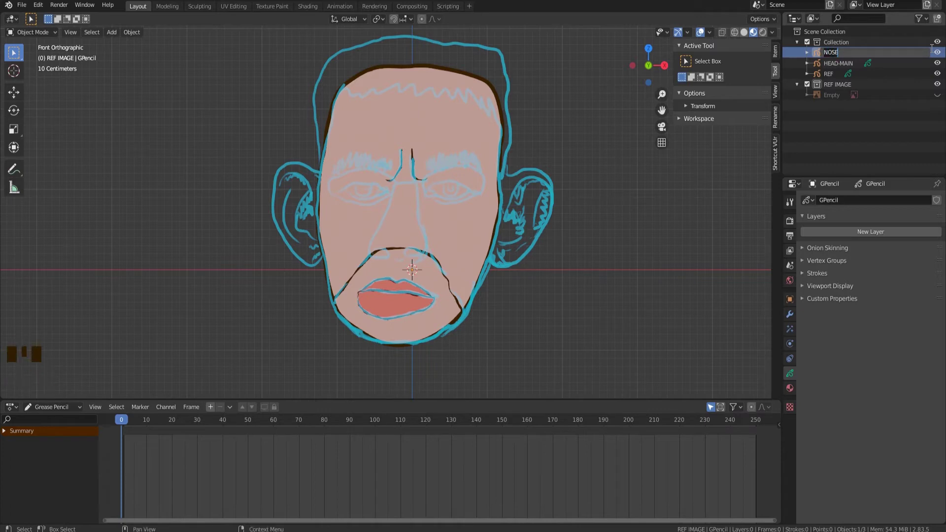
{"action": "key", "text": "Return"}
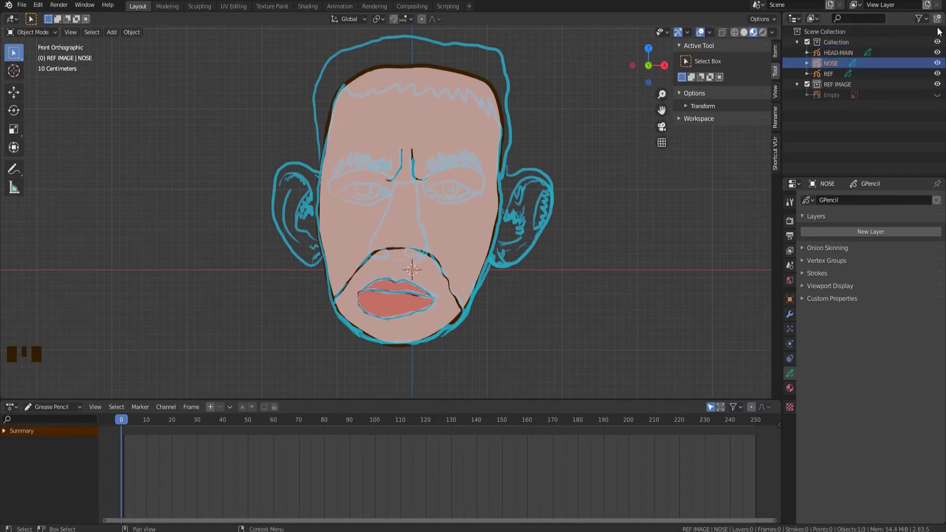
{"action": "left_click", "coordinate": [837, 200]}
{"action": "type", "text": "NOSE"}
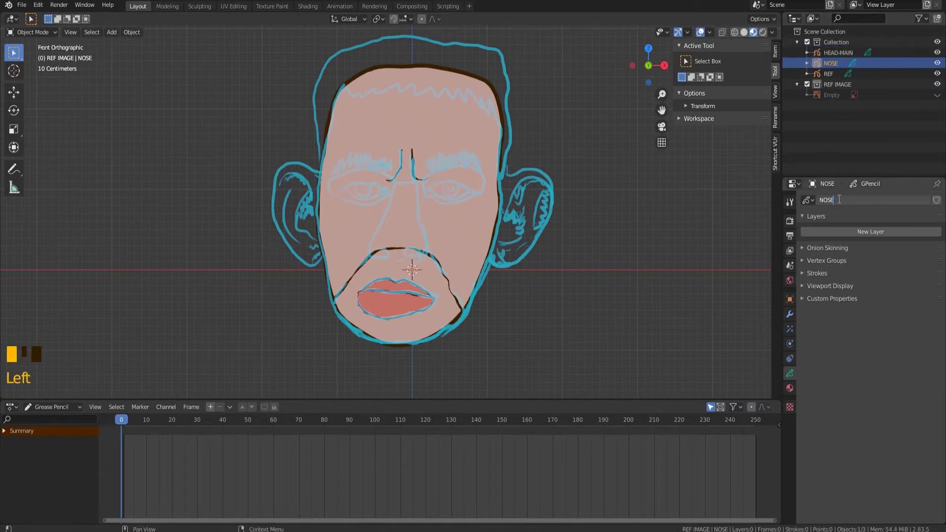
{"action": "key", "text": "Return"}
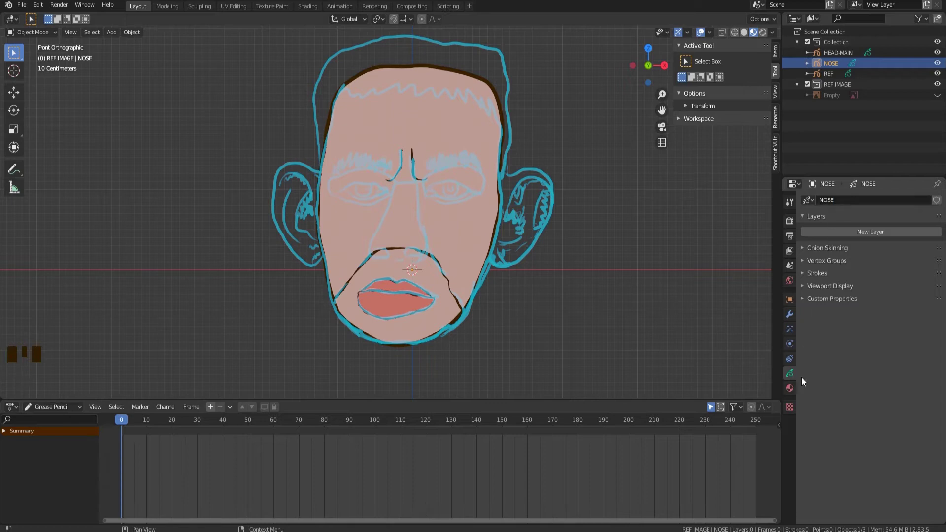
Step: Assign the existing HEAD-LINE, HEAD-INK and MOUTH-INK materials to three material slots of the NOSE object
{"action": "left_click", "coordinate": [790, 387]}
{"action": "left_click", "coordinate": [807, 308]}
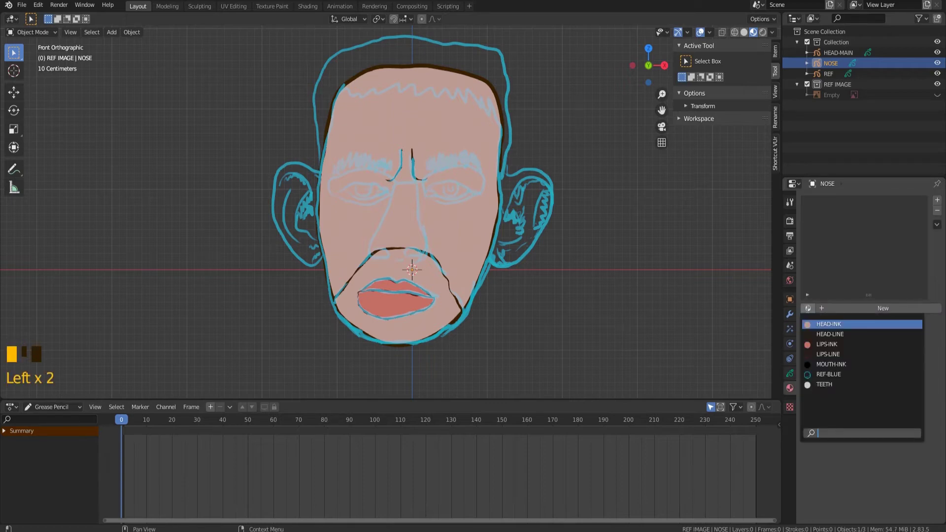
{"action": "left_click", "coordinate": [830, 334]}
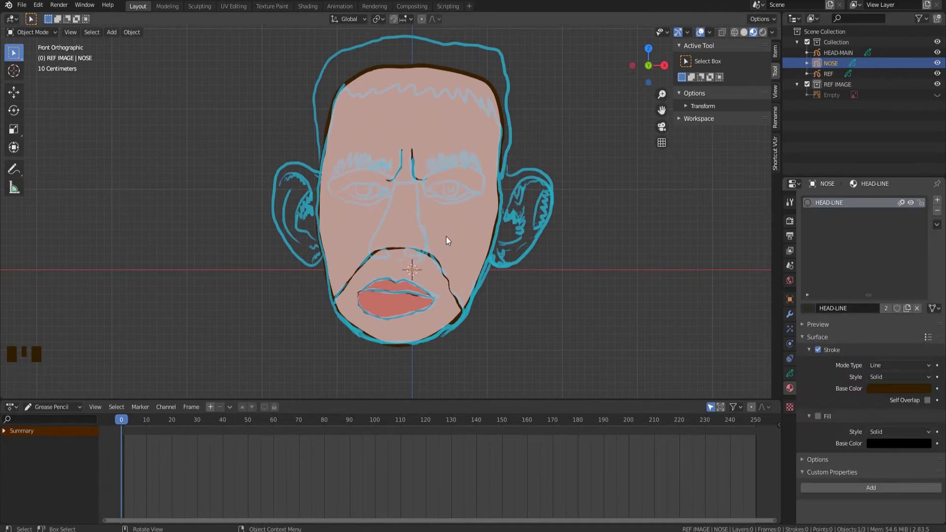
{"action": "scroll", "coordinate": [429, 244], "scroll_direction": "up", "scroll_amount": 4}
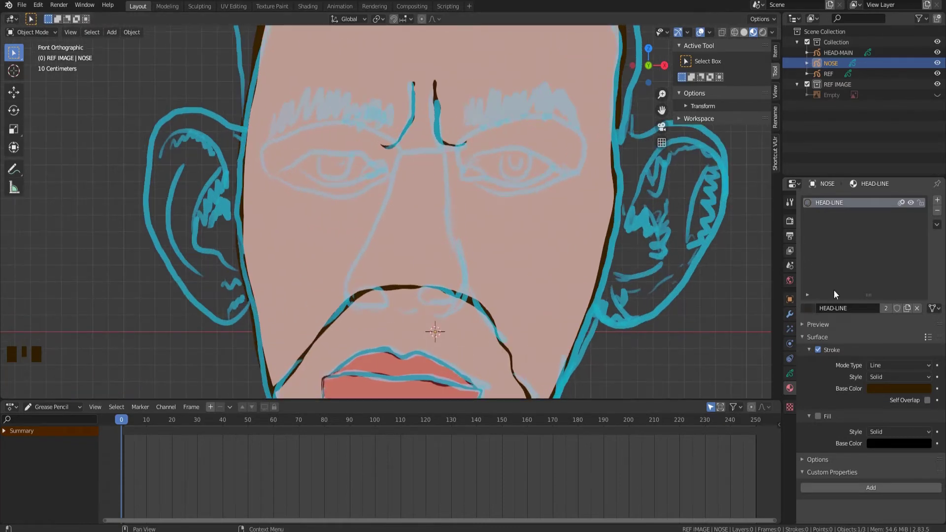
{"action": "left_click", "coordinate": [937, 200]}
{"action": "left_click", "coordinate": [807, 308]}
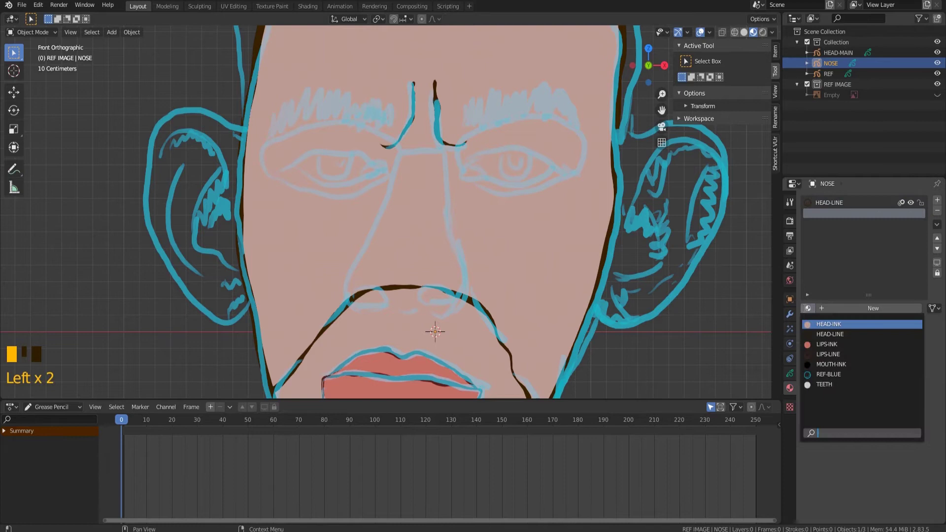
{"action": "left_click", "coordinate": [830, 324]}
{"action": "left_click", "coordinate": [937, 200]}
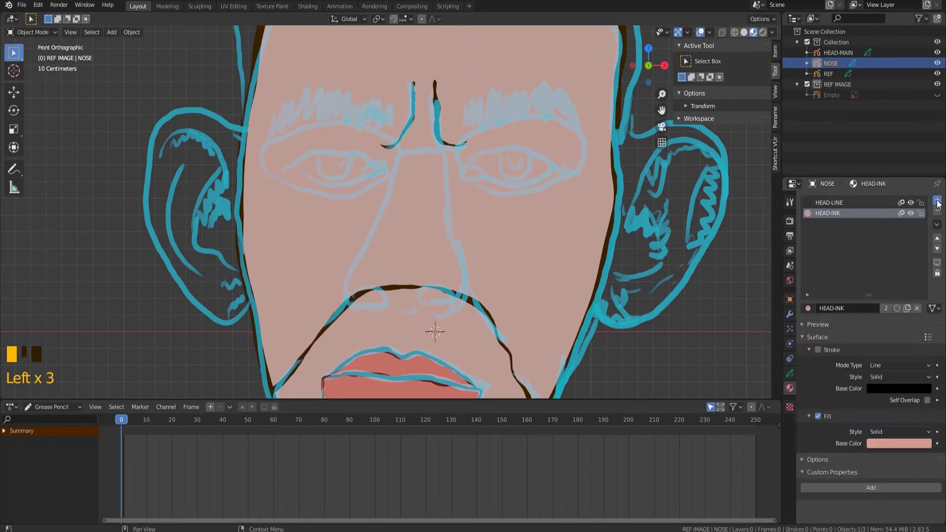
{"action": "left_click", "coordinate": [808, 308]}
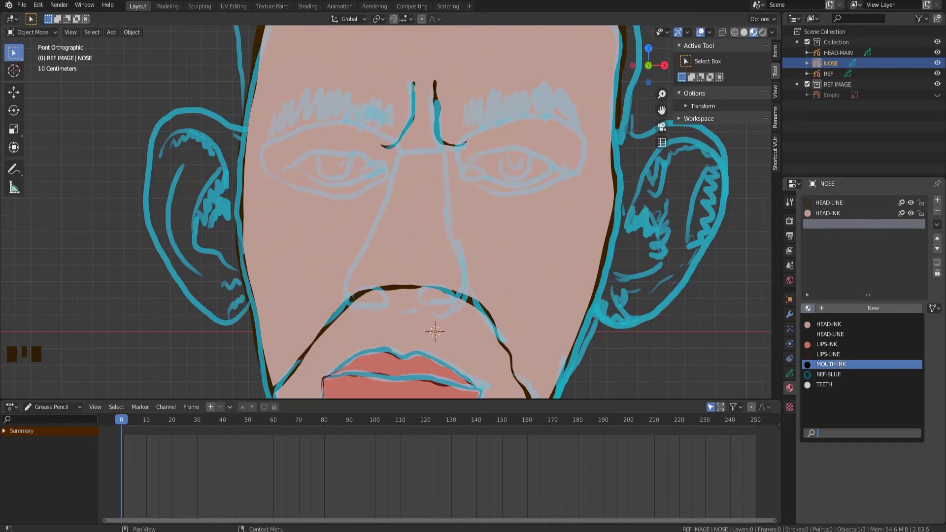
{"action": "left_click", "coordinate": [849, 365]}
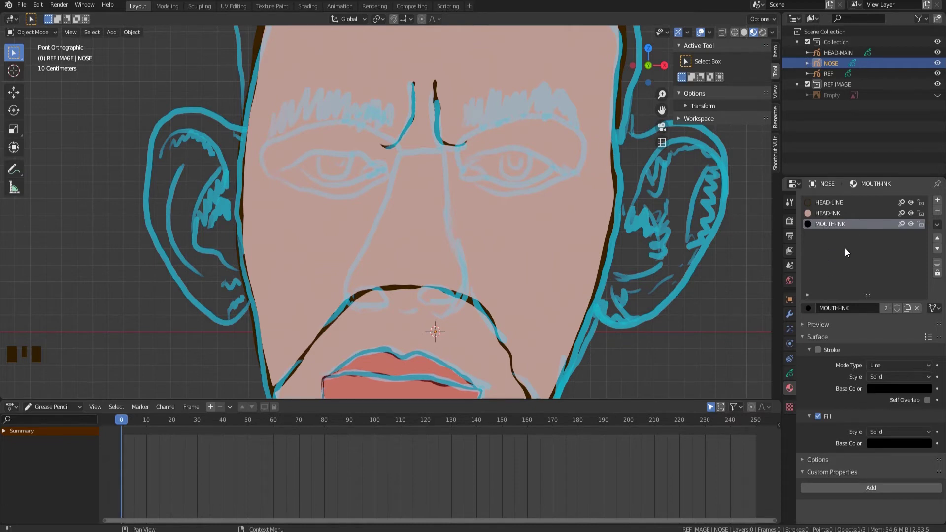
Step: Add a layer named NOSE-LINE to the NOSE object and switch the object to Draw Mode
{"action": "left_click", "coordinate": [791, 374]}
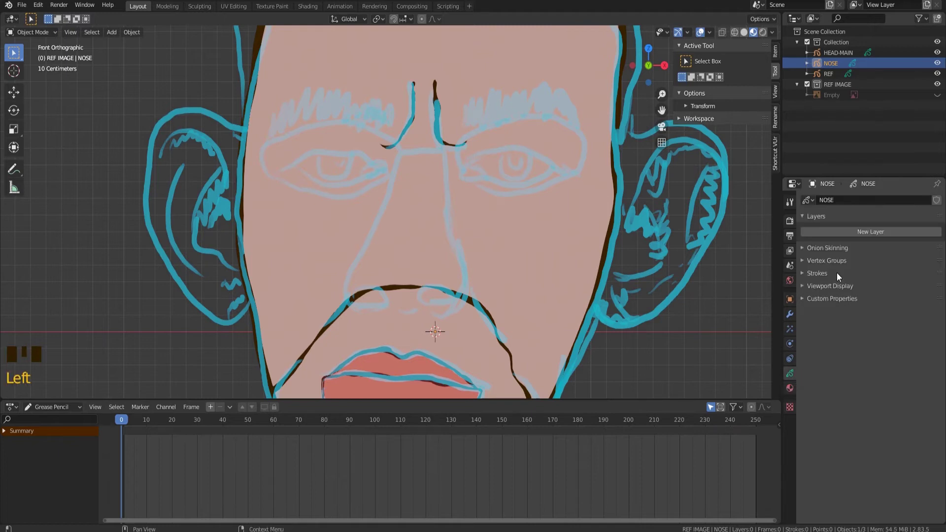
{"action": "left_click", "coordinate": [841, 233]}
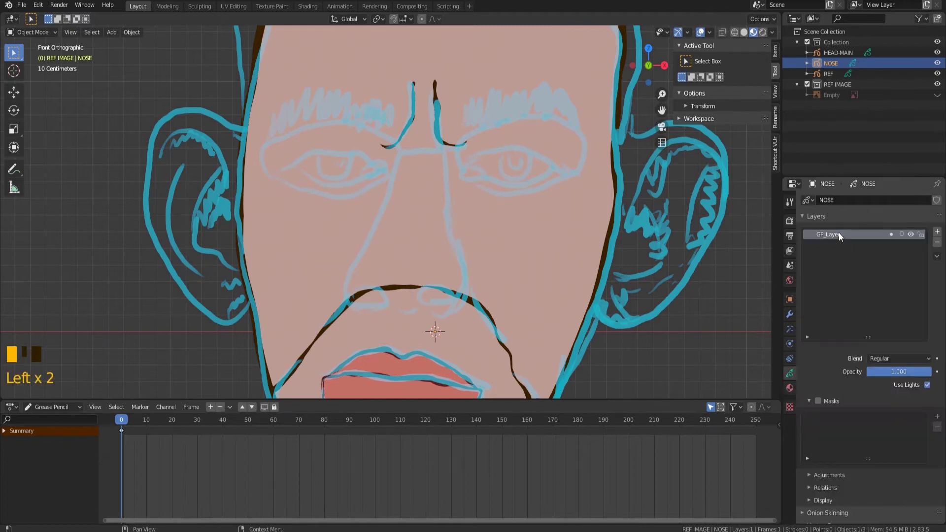
{"action": "left_click", "coordinate": [839, 232]}
{"action": "left_click", "coordinate": [31, 32]}
{"action": "left_click", "coordinate": [31, 74]}
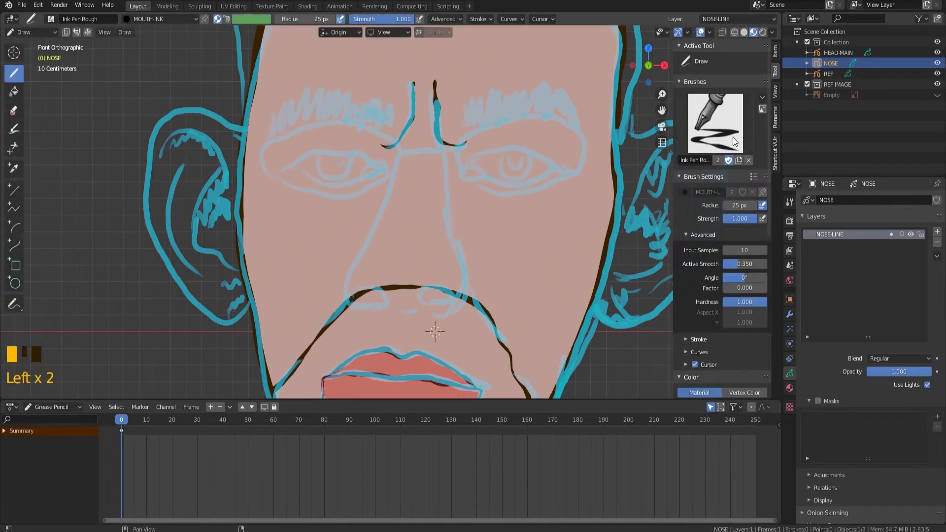
Step: Draw the nose outline over the reference with the HEAD-LINE material and the Ink Pen Rough brush at 35 px radius
{"action": "left_click", "coordinate": [790, 388]}
{"action": "mouse_move", "coordinate": [389, 190]}
{"action": "left_mouse_down"}
{"action": "mouse_move", "coordinate": [370, 310]}
{"action": "mouse_move", "coordinate": [393, 309]}
{"action": "left_mouse_up"}
{"action": "key", "text": "ctrl+z"}
{"action": "left_click_drag", "start_coordinate": [313, 19], "coordinate": [319, 19]}
{"action": "mouse_move", "coordinate": [418, 152]}
{"action": "left_mouse_down"}
{"action": "mouse_move", "coordinate": [393, 169]}
{"action": "mouse_move", "coordinate": [364, 308]}
{"action": "mouse_move", "coordinate": [462, 260]}
{"action": "mouse_move", "coordinate": [443, 160]}
{"action": "mouse_move", "coordinate": [346, 284]}
{"action": "mouse_move", "coordinate": [454, 307]}
{"action": "mouse_move", "coordinate": [441, 150]}
{"action": "mouse_move", "coordinate": [404, 152]}
{"action": "left_mouse_up"}
{"action": "key", "text": "ctrl+z"}
{"action": "key", "text": "f"}
{"action": "left_click", "coordinate": [416, 184]}
Step: Switch to Sculpt Mode and smooth the nose outline stroke
{"action": "left_click", "coordinate": [30, 32]}
{"action": "left_click", "coordinate": [35, 68]}
{"action": "mouse_move", "coordinate": [449, 190]}
{"action": "left_mouse_down"}
{"action": "mouse_move", "coordinate": [462, 257]}
{"action": "mouse_move", "coordinate": [453, 300]}
{"action": "left_mouse_up"}
{"action": "left_click", "coordinate": [13, 53]}
Step: Add a HEAD-INK layer to the NOSE object and fill the nose outline with the HEAD-INK material
{"action": "left_click", "coordinate": [789, 373]}
{"action": "left_click", "coordinate": [937, 232]}
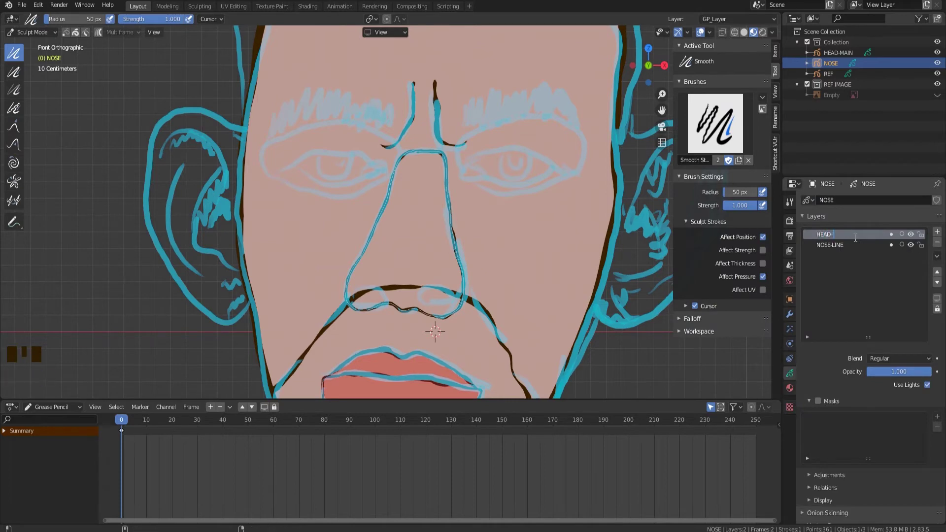
{"action": "left_click", "coordinate": [709, 335]}
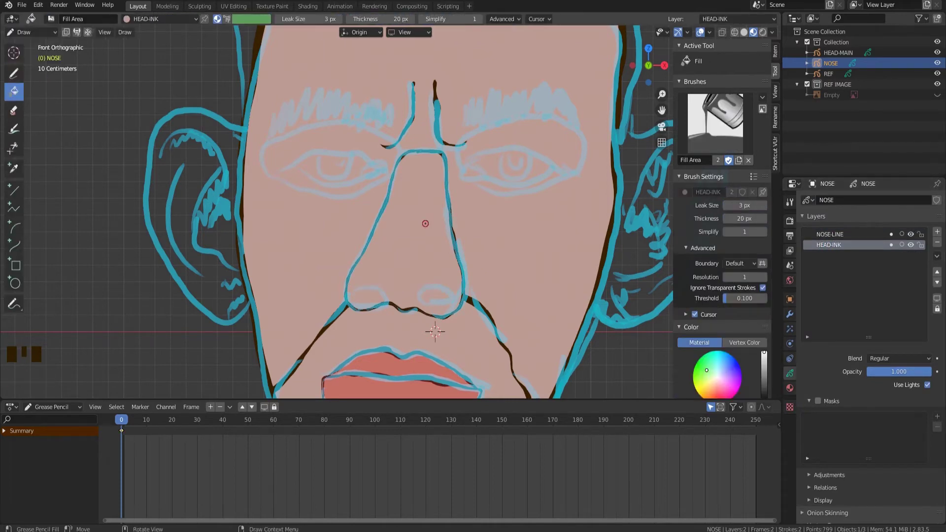
{"action": "left_click", "coordinate": [936, 272]}
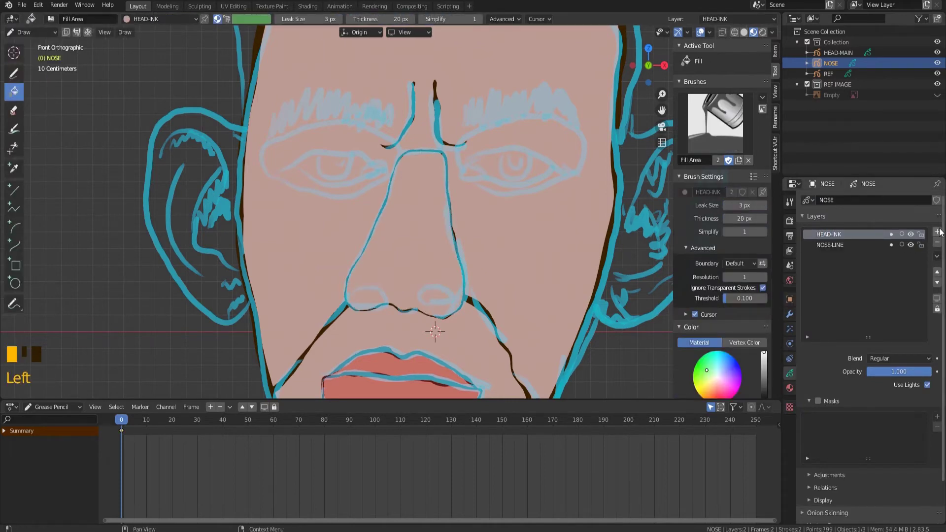
Step: Add another layer at the top of the NOSE stack and rename the HEAD-INK layer below NOSE-LINE to NOSE-INK
{"action": "left_click", "coordinate": [936, 231]}
{"action": "left_click", "coordinate": [864, 255]}
{"action": "left_click", "coordinate": [936, 271]}
{"action": "double_click", "coordinate": [823, 237]}
{"action": "double_click", "coordinate": [828, 255]}
{"action": "left_click_drag", "start_coordinate": [830, 255], "coordinate": [816, 263]}
{"action": "type", "text": "NOSE"}
Step: Rename the new top layer of the NOSE object to NOSTRIL
{"action": "left_click", "coordinate": [822, 235]}
{"action": "double_click", "coordinate": [821, 235]}
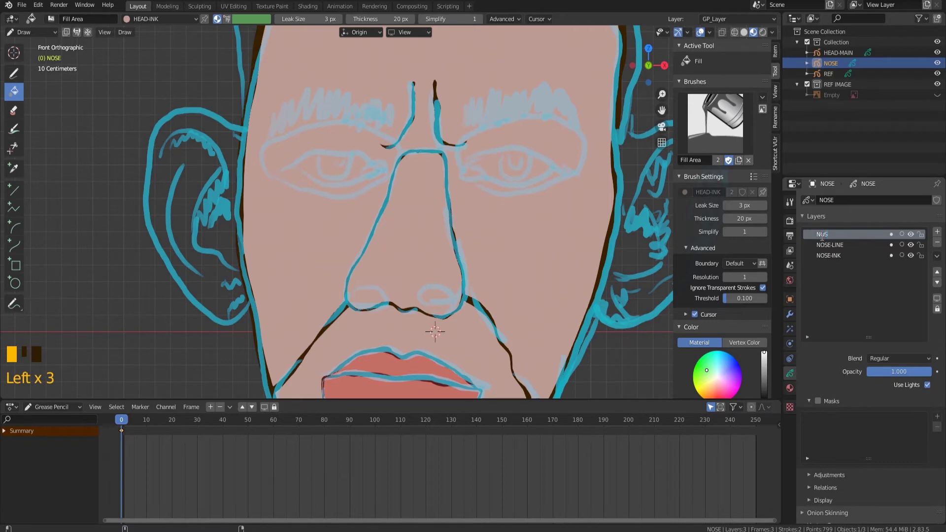
{"action": "type", "text": "NOSTRIL"}
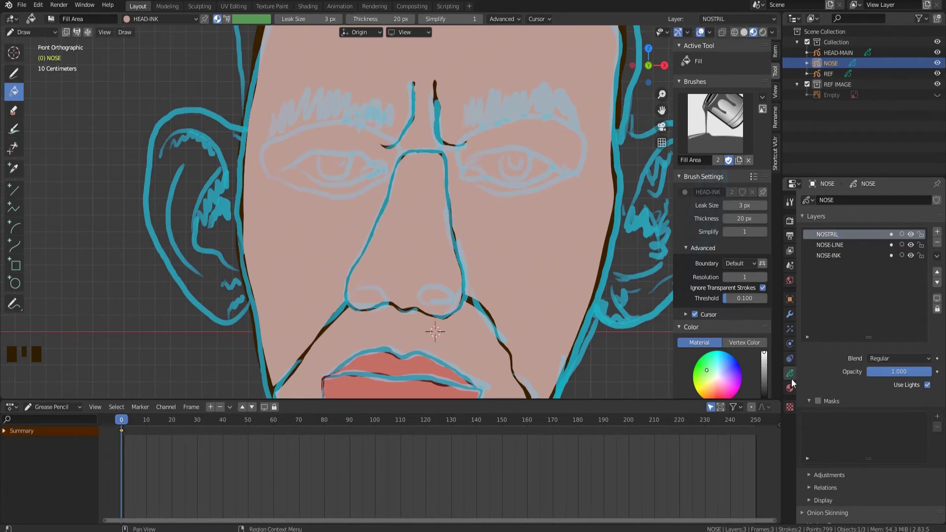
Step: Draw both nostrils on the NOSTRIL layer with the MOUTH-INK material and the Ink Pen Rough brush at 35 px radius
{"action": "left_click", "coordinate": [790, 379]}
{"action": "left_click", "coordinate": [817, 223]}
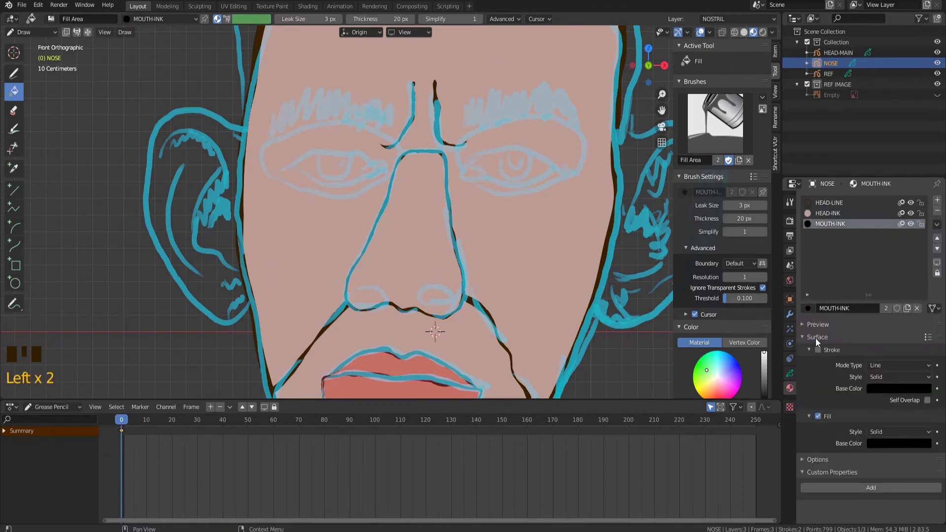
{"action": "left_click", "coordinate": [790, 374]}
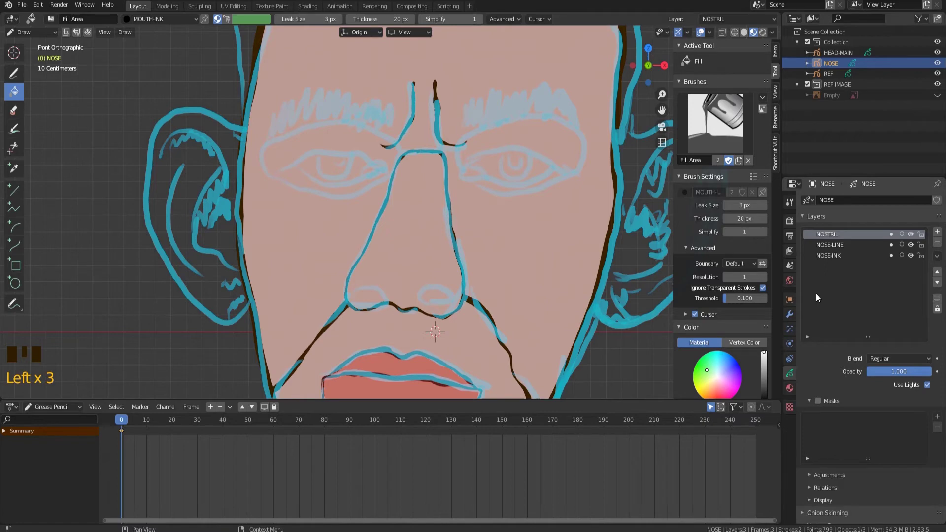
{"action": "left_click", "coordinate": [13, 74]}
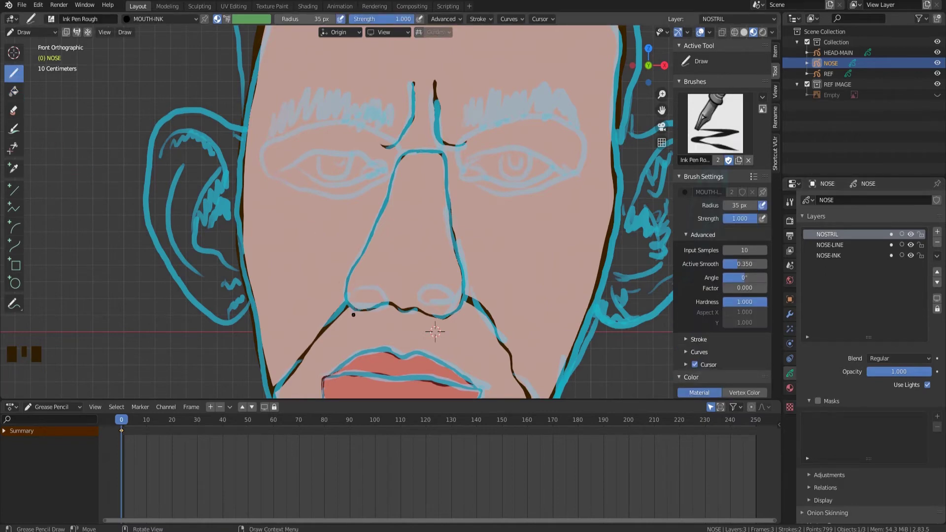
{"action": "mouse_move", "coordinate": [353, 314]}
{"action": "left_mouse_down"}
{"action": "mouse_move", "coordinate": [346, 309]}
{"action": "mouse_move", "coordinate": [377, 287]}
{"action": "mouse_move", "coordinate": [370, 318]}
{"action": "mouse_move", "coordinate": [353, 315]}
{"action": "left_mouse_up"}
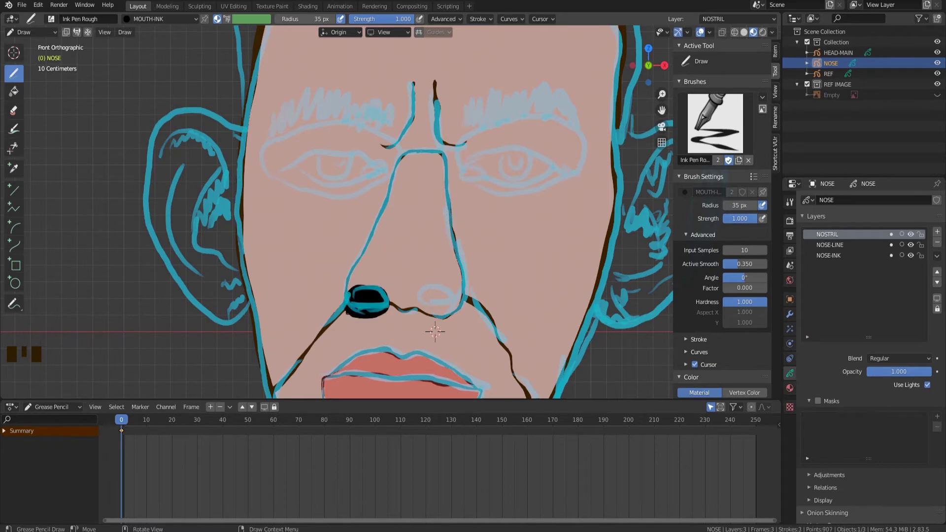
{"action": "scroll", "coordinate": [404, 309], "scroll_direction": "up", "scroll_amount": 5}
{"action": "middle_click_drag", "start_coordinate": [438, 383], "coordinate": [441, 178], "text": "shift"}
{"action": "scroll", "coordinate": [441, 177], "scroll_direction": "up", "scroll_amount": 1}
{"action": "mouse_move", "coordinate": [513, 283]}
{"action": "left_mouse_down"}
{"action": "mouse_move", "coordinate": [481, 261]}
{"action": "mouse_move", "coordinate": [598, 207]}
{"action": "mouse_move", "coordinate": [523, 287]}
{"action": "mouse_move", "coordinate": [514, 283]}
{"action": "left_mouse_up"}
Step: Lock the NOSE-LINE and NOSE-INK layers, and isolate the nose in Sculpt Mode by hiding REF and HEAD-MAIN
{"action": "left_click_drag", "start_coordinate": [919, 255], "coordinate": [919, 245]}
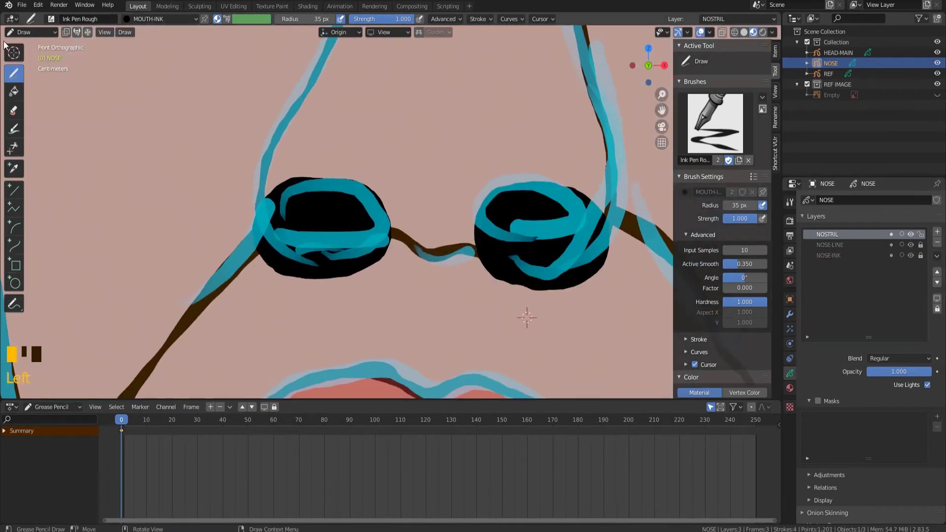
{"action": "left_click", "coordinate": [30, 32]}
{"action": "left_click", "coordinate": [30, 65]}
{"action": "left_click", "coordinate": [937, 73]}
{"action": "left_click", "coordinate": [937, 52]}
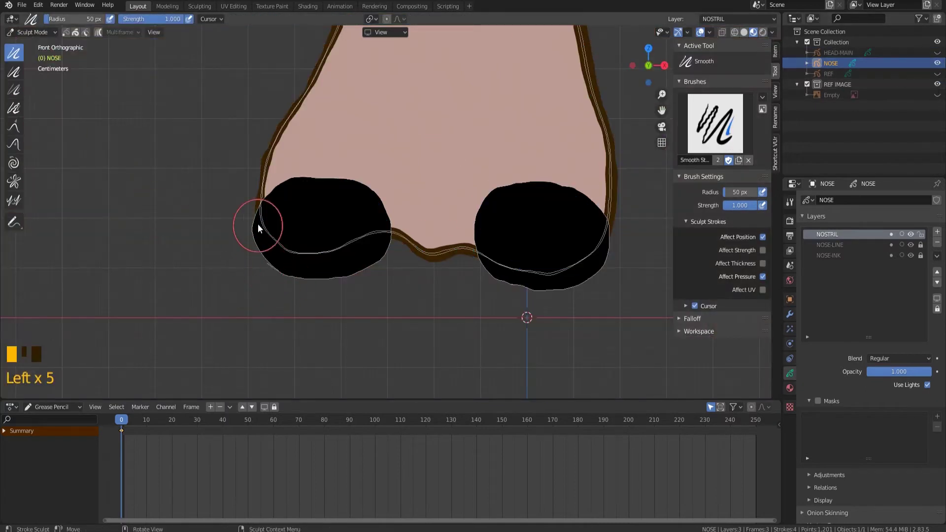
Step: Smooth both nostril shapes and refine their contours with Grab, then show HEAD-MAIN and REF again
{"action": "left_click_drag", "start_coordinate": [258, 223], "coordinate": [375, 261]}
{"action": "left_click", "coordinate": [586, 202]}
{"action": "left_click", "coordinate": [15, 126]}
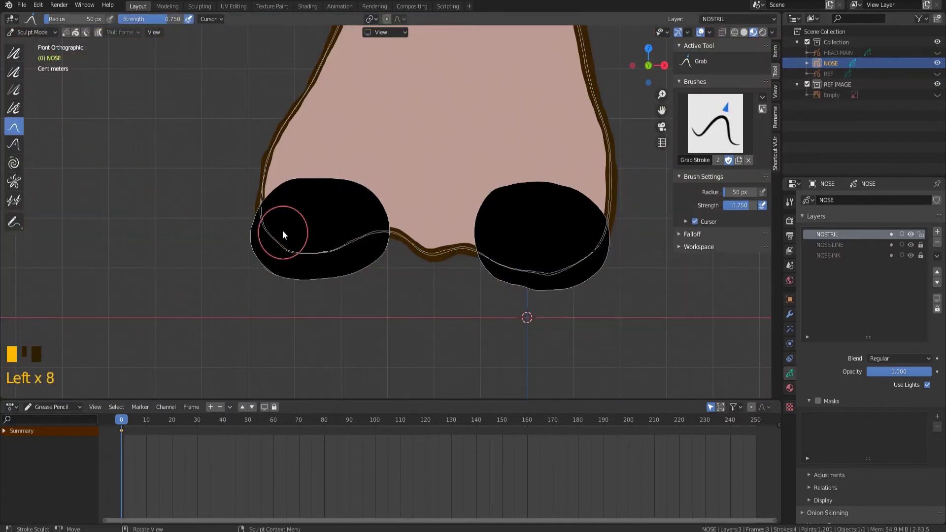
{"action": "left_click_drag", "start_coordinate": [309, 188], "coordinate": [320, 184]}
{"action": "left_click_drag", "start_coordinate": [518, 279], "coordinate": [505, 277]}
{"action": "left_click_drag", "start_coordinate": [495, 266], "coordinate": [490, 262]}
{"action": "left_click_drag", "start_coordinate": [485, 242], "coordinate": [481, 226]}
{"action": "left_click_drag", "start_coordinate": [549, 199], "coordinate": [553, 199]}
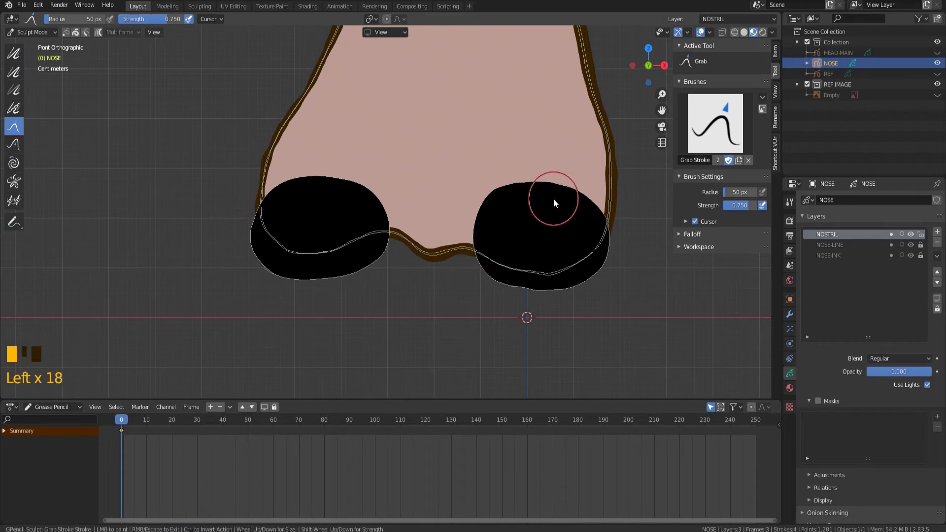
{"action": "left_click_drag", "start_coordinate": [534, 282], "coordinate": [549, 278]}
{"action": "left_click", "coordinate": [937, 53]}
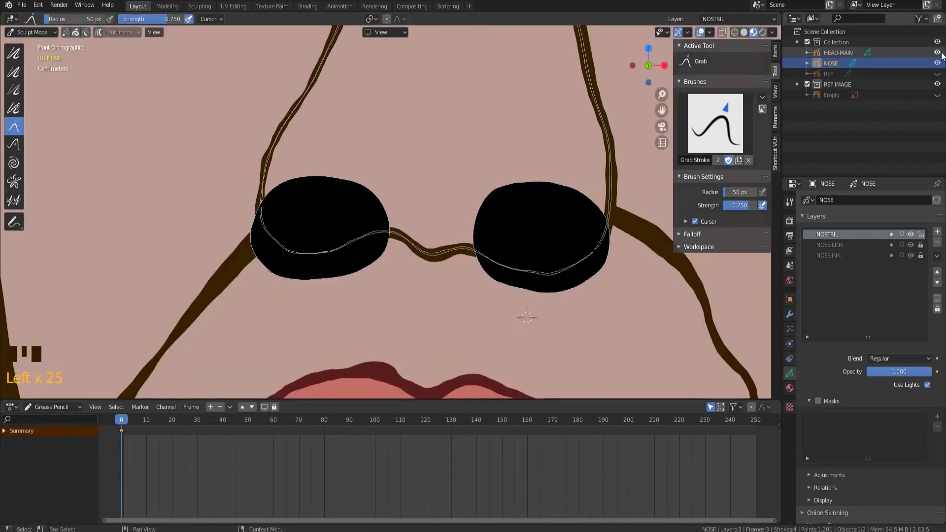
{"action": "left_click", "coordinate": [937, 73]}
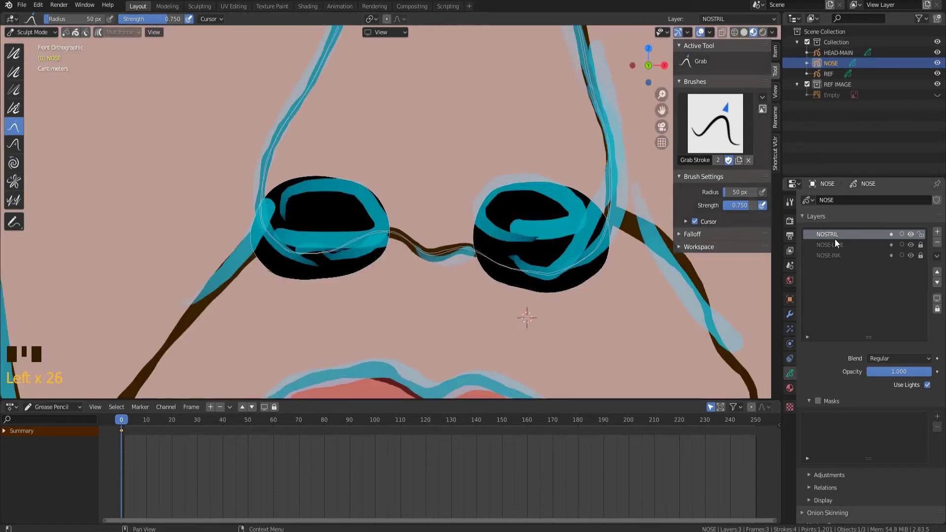
Step: Enable masks on the NOSTRIL layer and add NOSE-LINE and NOSE-INK as its mask layers
{"action": "left_click", "coordinate": [817, 401]}
{"action": "left_click", "coordinate": [936, 416]}
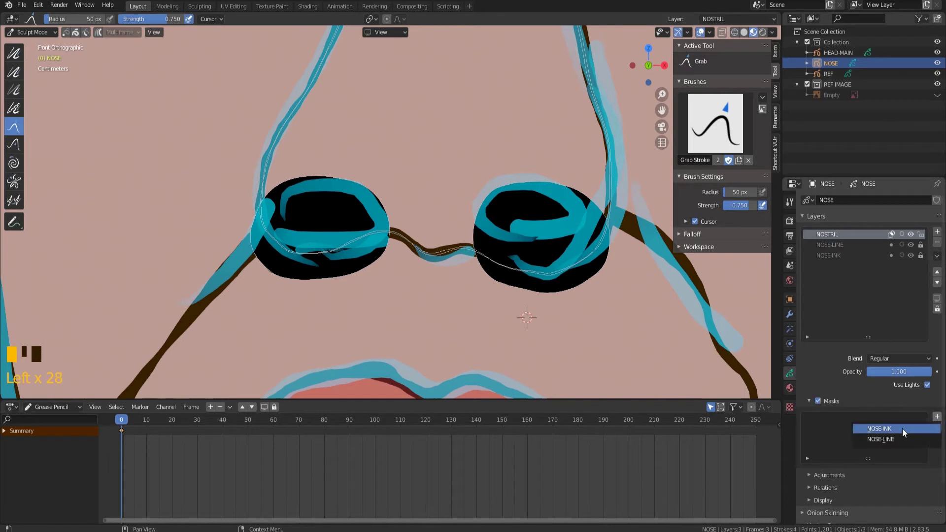
{"action": "left_click", "coordinate": [902, 425]}
{"action": "left_click", "coordinate": [937, 416]}
{"action": "left_click", "coordinate": [910, 433]}
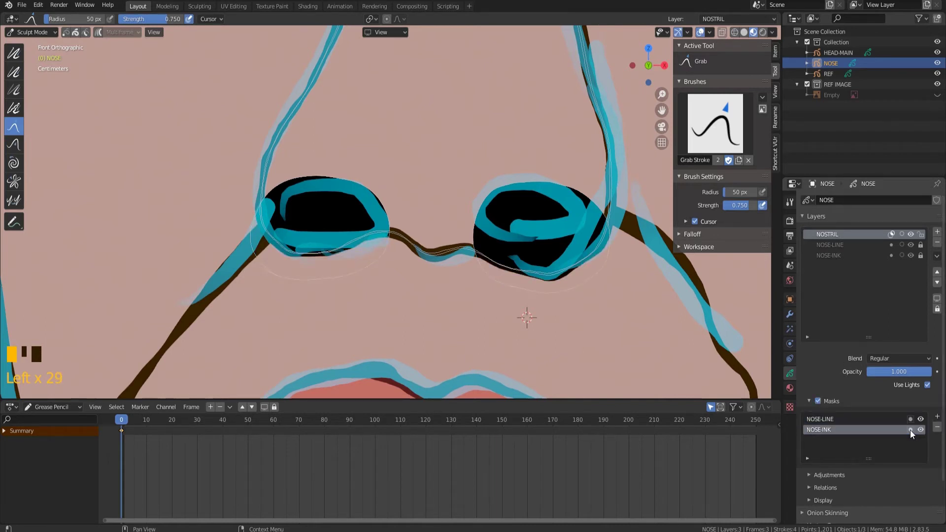
Step: Exclude the REF IMAGE collection from the view layer
{"action": "left_click", "coordinate": [938, 95]}
{"action": "left_click", "coordinate": [939, 95]}
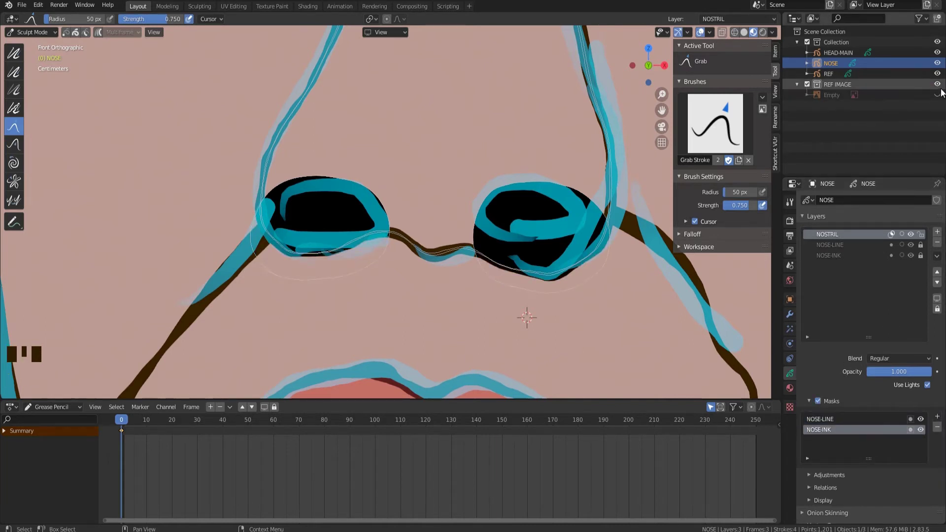
{"action": "left_click", "coordinate": [807, 84]}
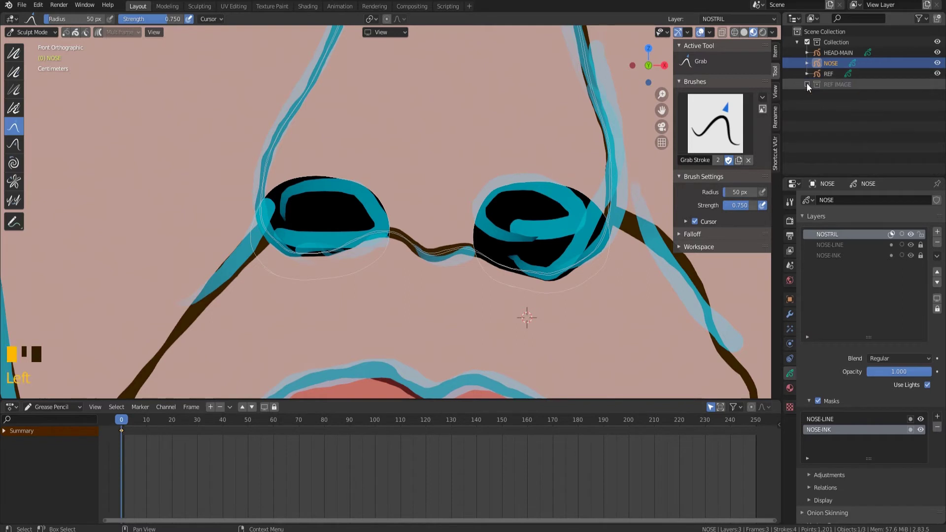
Step: Check the masked nostrils with REF and HEAD-MAIN hidden, and show both objects again
{"action": "left_click", "coordinate": [937, 74]}
{"action": "left_click", "coordinate": [937, 53]}
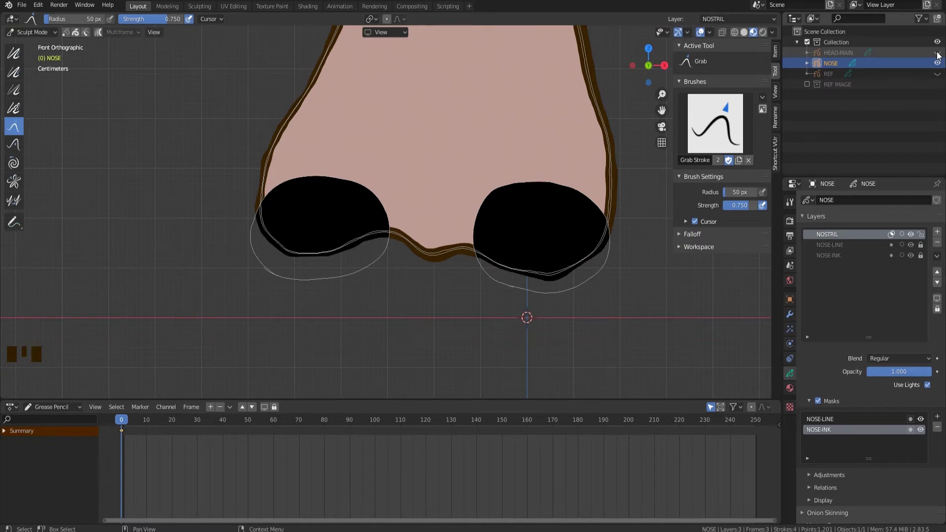
{"action": "left_click", "coordinate": [938, 52]}
{"action": "left_click", "coordinate": [937, 74]}
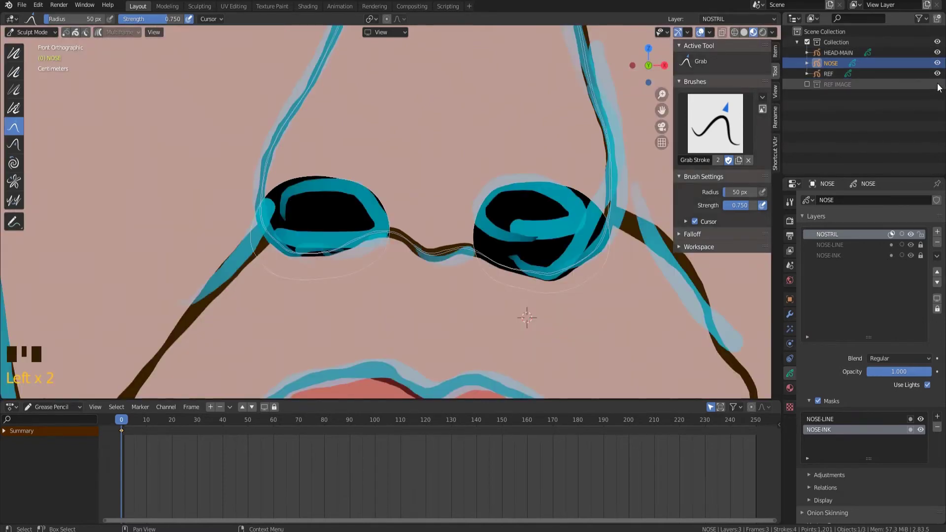
Step: Return to Object Mode, select the NOSE object and move it about -0.09 m along the global Y axis, in front of the head
{"action": "scroll", "coordinate": [474, 187], "scroll_direction": "down", "scroll_amount": 3}
{"action": "scroll", "coordinate": [475, 187], "scroll_direction": "down", "scroll_amount": 5}
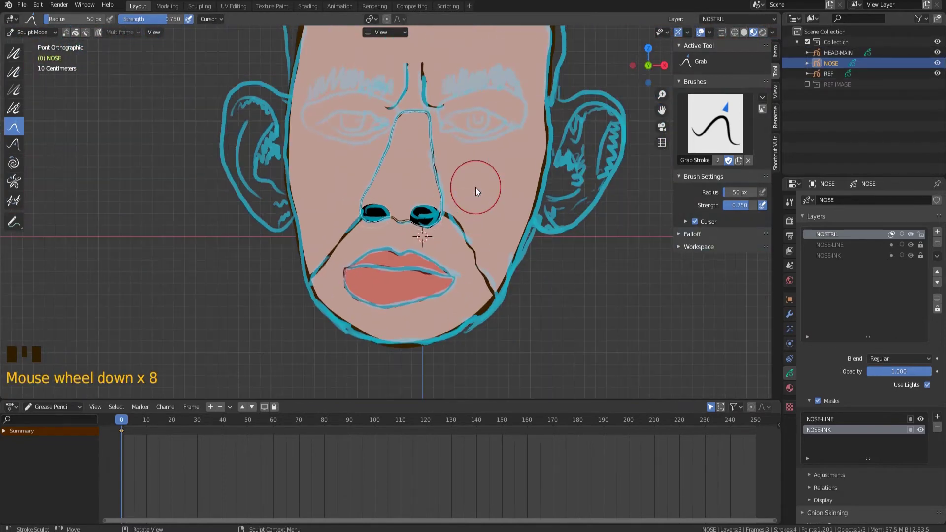
{"action": "left_click", "coordinate": [31, 37]}
{"action": "left_click", "coordinate": [30, 44]}
{"action": "left_click", "coordinate": [445, 167]}
{"action": "left_click", "coordinate": [405, 163]}
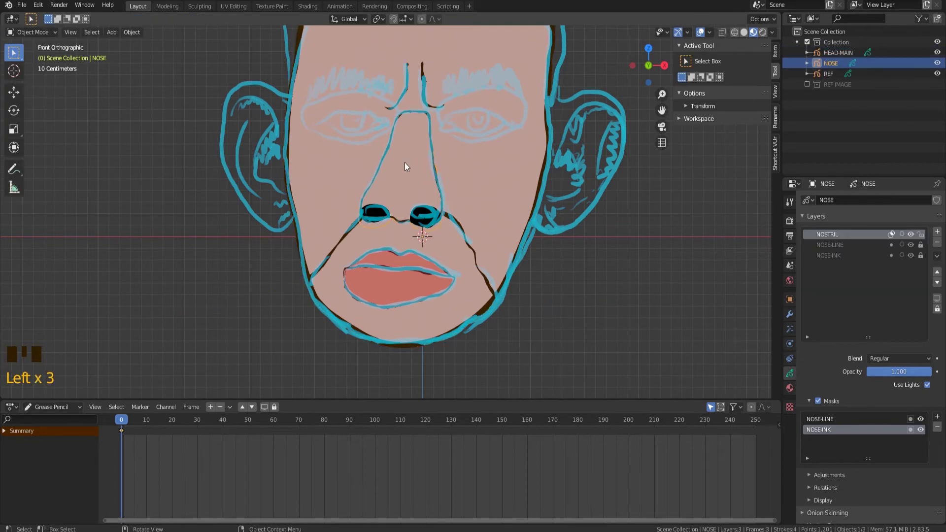
{"action": "middle_click_drag", "start_coordinate": [405, 166], "coordinate": [452, 173]}
{"action": "key", "text": "g"}
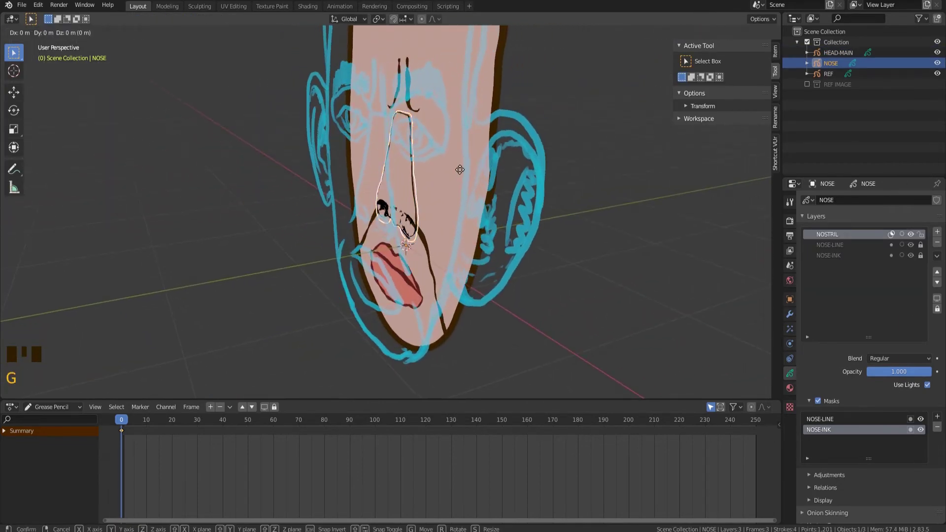
{"action": "key", "text": "y"}
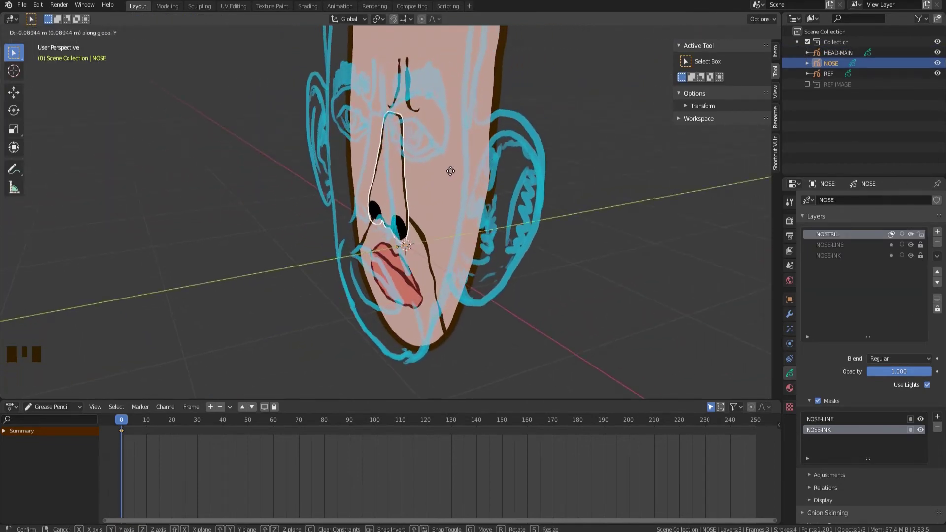
{"action": "left_click", "coordinate": [448, 175]}
Step: Fine-tune the NOSE object's depth along the Y axis from a side angle and return to the front view
{"action": "mouse_move", "coordinate": [449, 173]}
{"action": "middle_mouse_down"}
{"action": "mouse_move", "coordinate": [417, 168]}
{"action": "mouse_move", "coordinate": [428, 170]}
{"action": "middle_mouse_up"}
{"action": "key", "text": "g"}
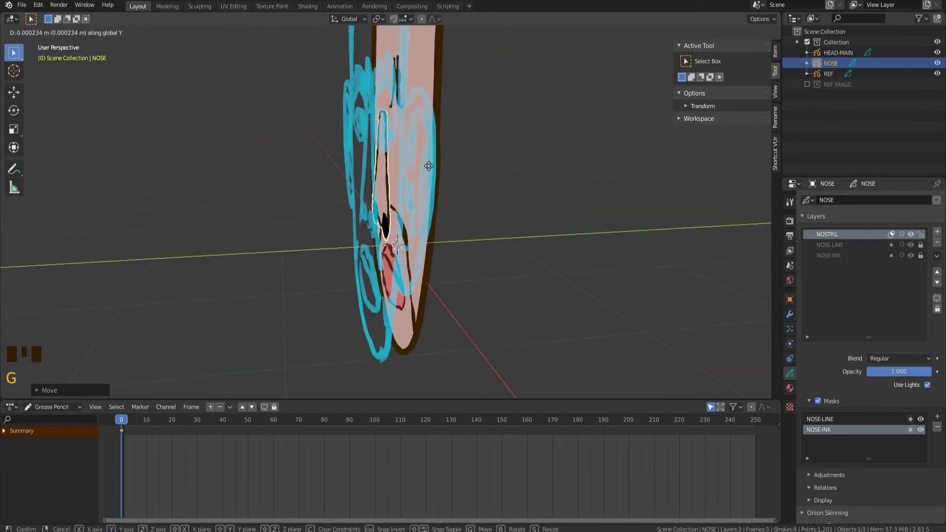
{"action": "left_click", "coordinate": [426, 167]}
{"action": "key", "text": "KP_1"}
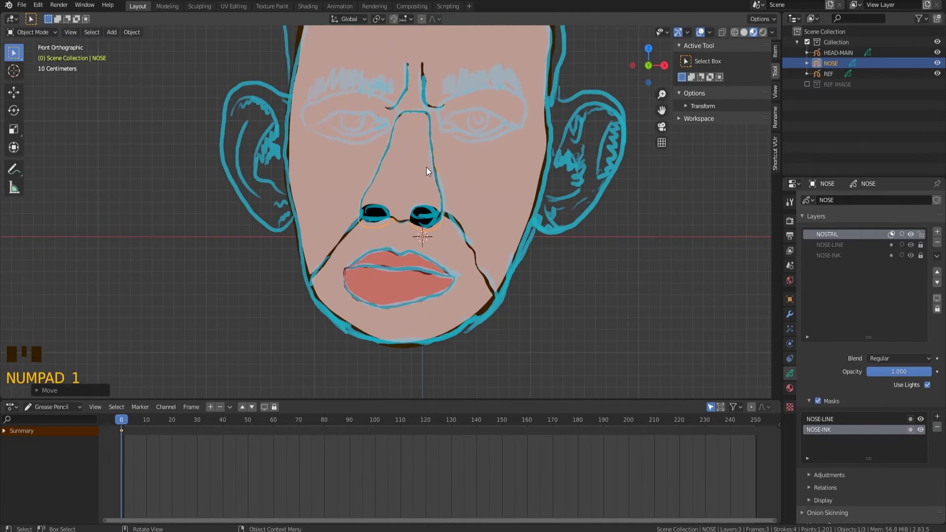
Step: Deselect the NOSE object and add a new blank Grease Pencil object
{"action": "left_click", "coordinate": [524, 260]}
{"action": "scroll", "coordinate": [403, 167], "scroll_direction": "up", "scroll_amount": 1}
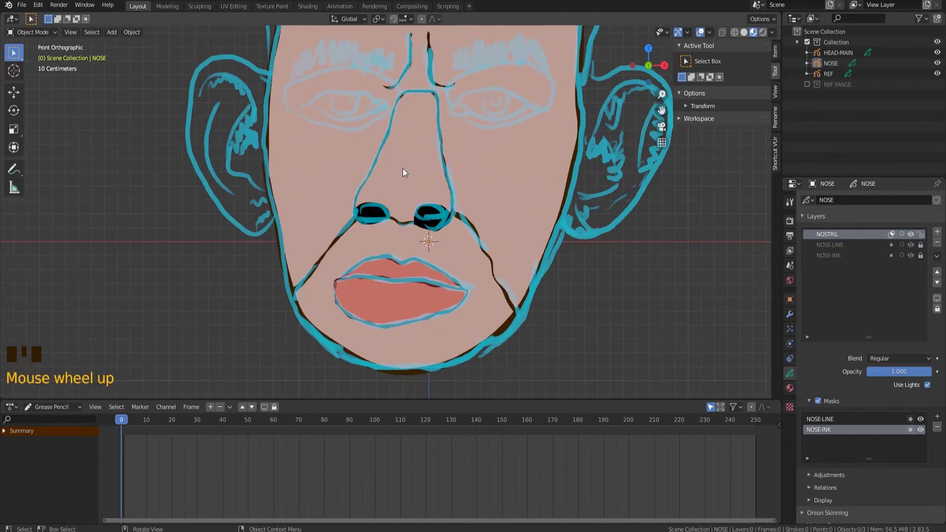
{"action": "middle_click_drag", "start_coordinate": [403, 168], "coordinate": [404, 205], "text": "shift"}
{"action": "scroll", "coordinate": [404, 205], "scroll_direction": "down", "scroll_amount": 1}
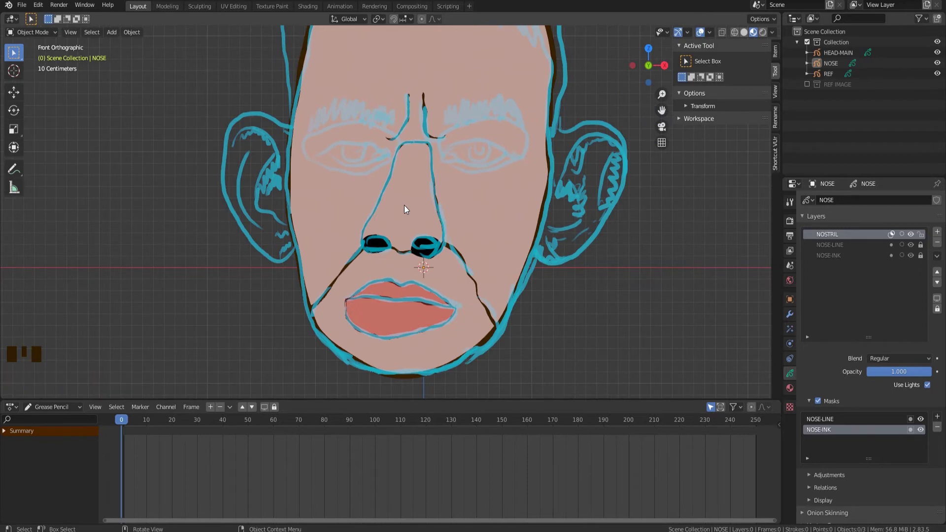
{"action": "middle_click_drag", "start_coordinate": [401, 189], "coordinate": [421, 245], "text": "shift"}
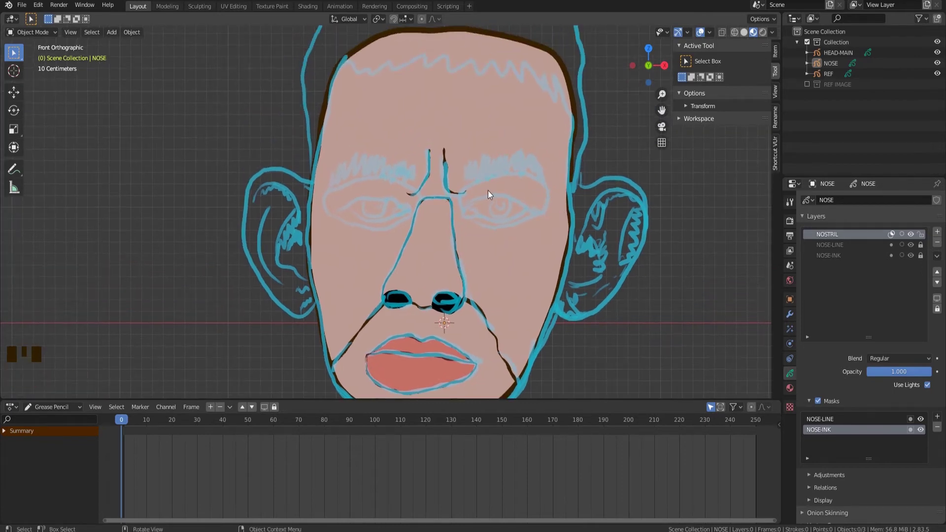
{"action": "key", "text": "shift+a"}
{"action": "mouse_move", "coordinate": [117, 111]}
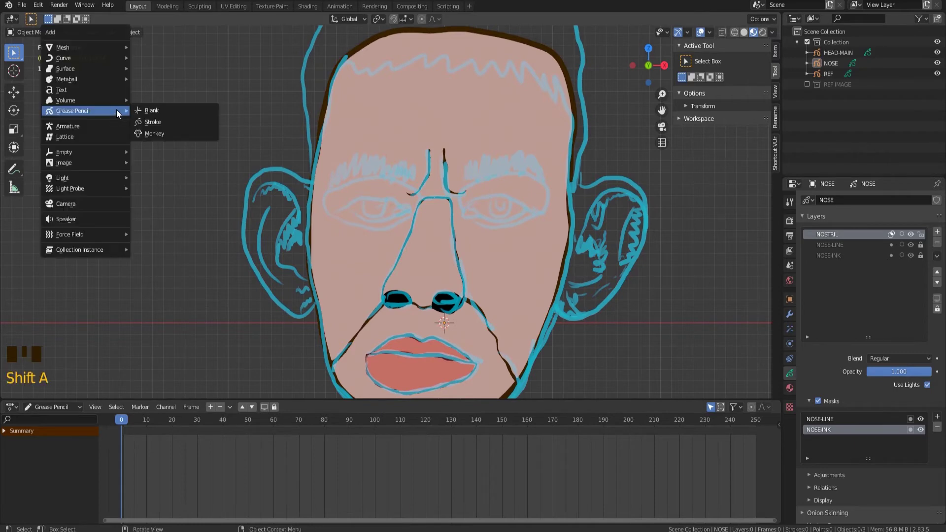
{"action": "left_click", "coordinate": [151, 110]}
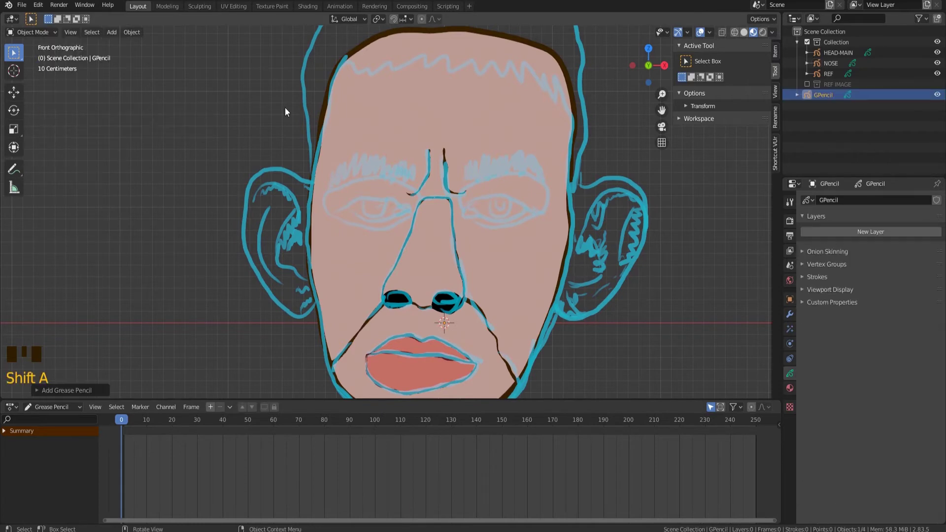
Step: Move the new Grease Pencil object into Collection and name both the object and its data EYE-LEFT
{"action": "left_click", "coordinate": [812, 95]}
{"action": "left_click_drag", "start_coordinate": [811, 95], "coordinate": [826, 61]}
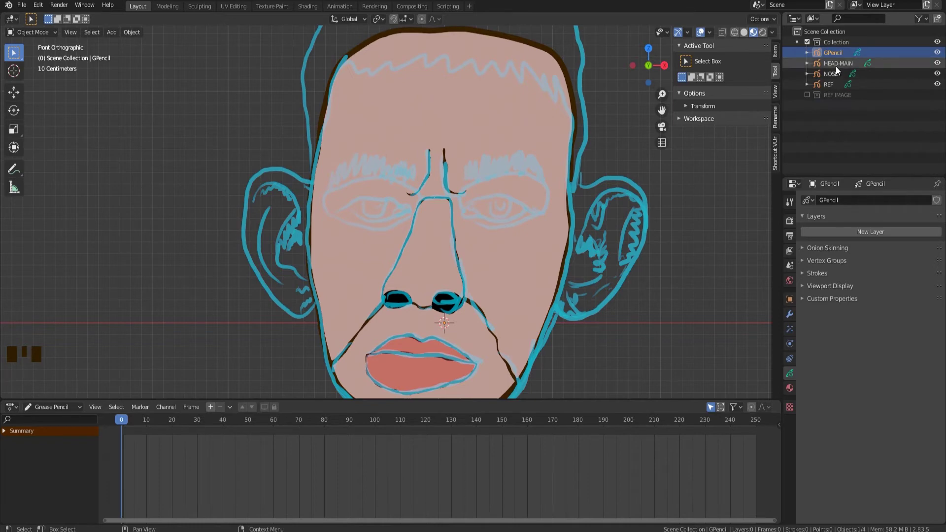
{"action": "double_click", "coordinate": [836, 55]}
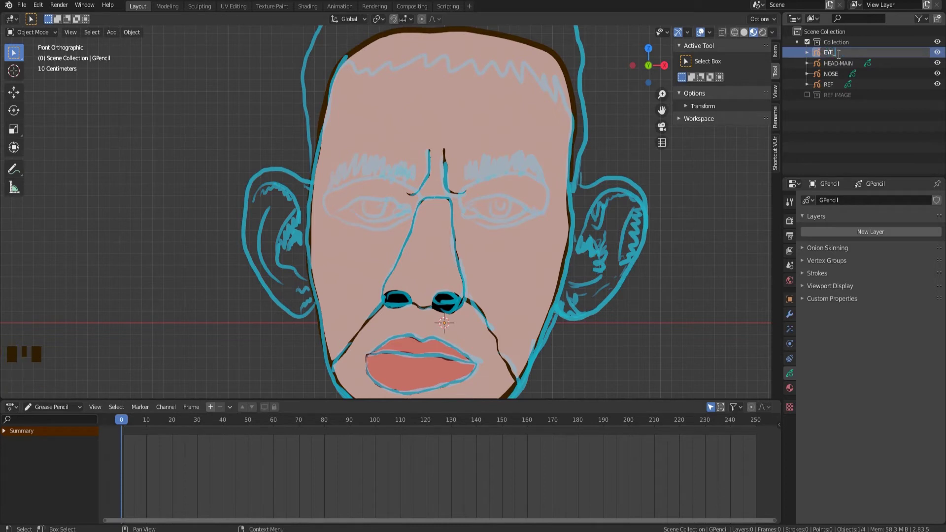
{"action": "key", "text": "Return"}
{"action": "double_click", "coordinate": [838, 53]}
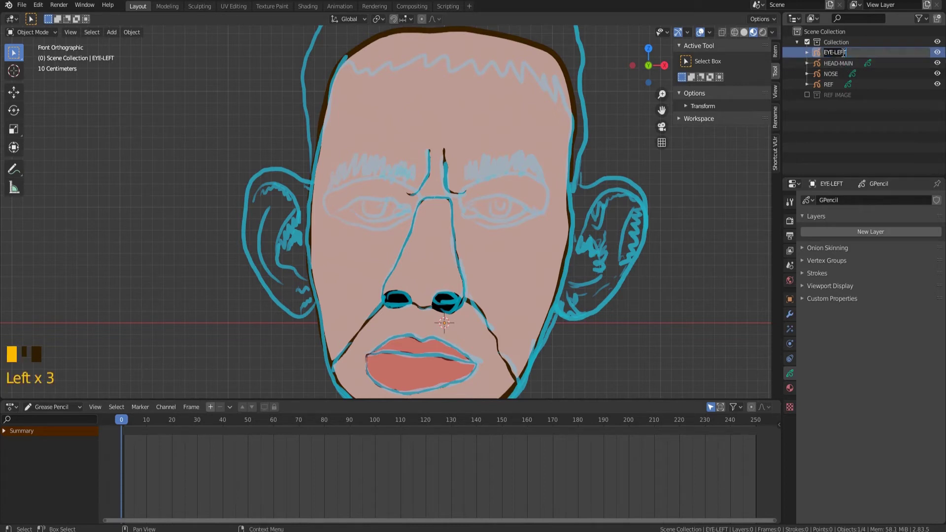
{"action": "key", "text": "ctrl+c"}
{"action": "left_click", "coordinate": [853, 200]}
{"action": "key", "text": "ctrl+v"}
{"action": "key", "text": "Return"}
Step: Assign the existing TEETH and MOUTH-INK materials to two material slots of the EYE-LEFT object
{"action": "left_click", "coordinate": [789, 388]}
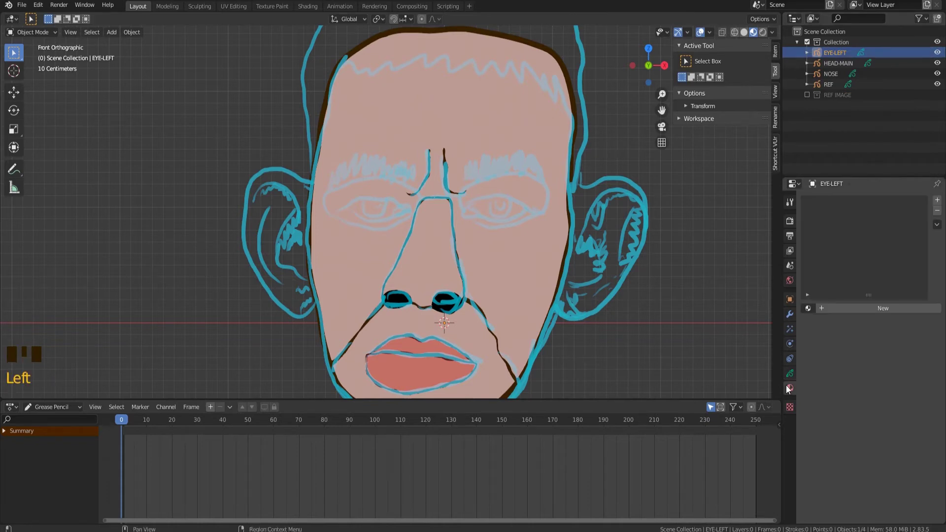
{"action": "left_click", "coordinate": [806, 308]}
{"action": "left_click", "coordinate": [821, 384]}
{"action": "left_click", "coordinate": [936, 200]}
{"action": "left_click", "coordinate": [807, 308]}
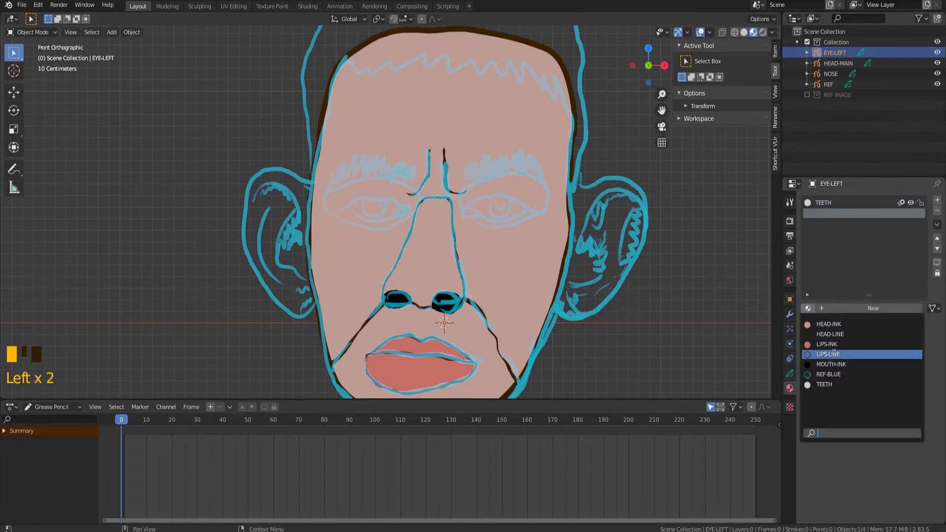
{"action": "left_click", "coordinate": [827, 364]}
Step: Add a third material slot to EYE-LEFT with a new material named PUPIL-INK
{"action": "left_click", "coordinate": [936, 200]}
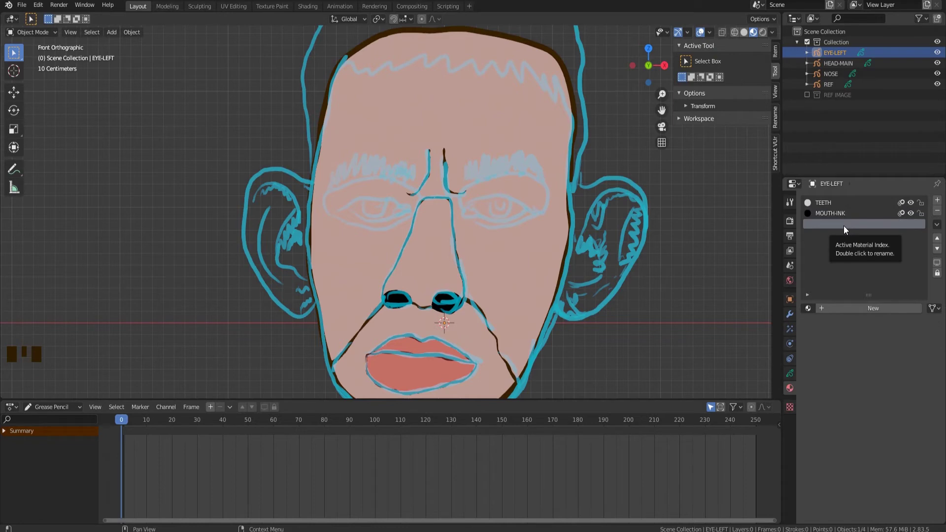
{"action": "double_click", "coordinate": [843, 226]}
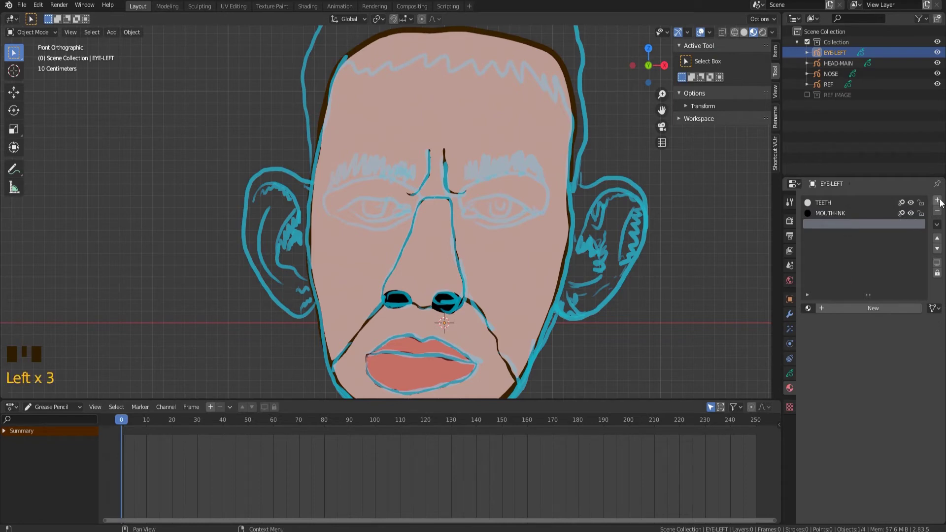
{"action": "left_click", "coordinate": [936, 200]}
{"action": "left_click", "coordinate": [936, 200]}
{"action": "double_click", "coordinate": [831, 226]}
{"action": "left_click", "coordinate": [872, 308]}
{"action": "double_click", "coordinate": [827, 223]}
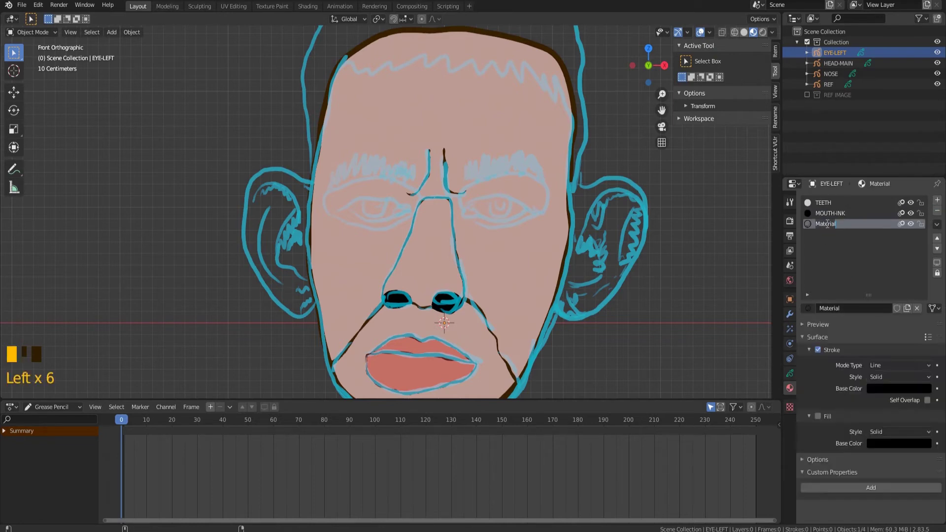
{"action": "type", "text": "PUPILL-INK"}
{"action": "key", "text": "Return"}
{"action": "scroll", "coordinate": [847, 224], "scroll_direction": "up", "scroll_amount": 2}
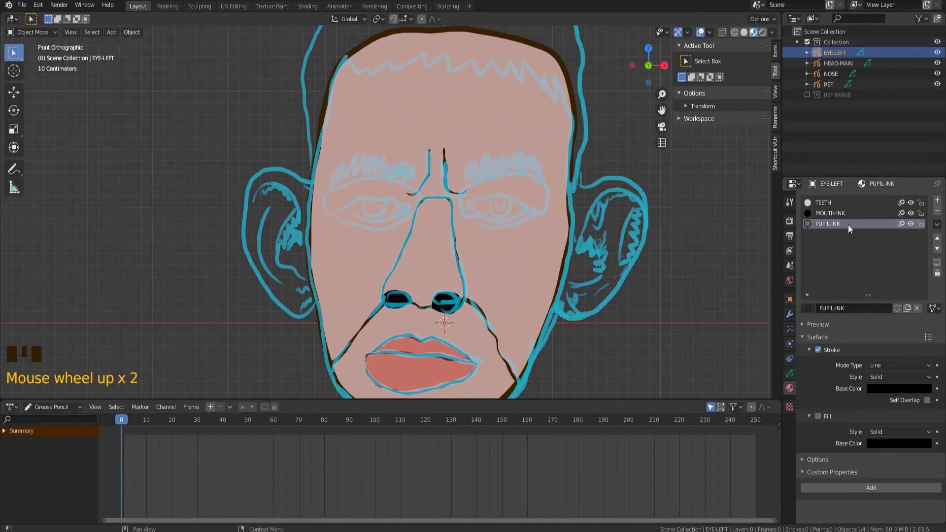
Step: Turn off the stroke of PUPIL-INK, enable its fill and set the fill base color to dark red
{"action": "left_click", "coordinate": [817, 350]}
{"action": "left_click", "coordinate": [817, 416]}
{"action": "left_click", "coordinate": [882, 443]}
{"action": "left_click_drag", "start_coordinate": [924, 366], "coordinate": [923, 339]}
{"action": "left_click_drag", "start_coordinate": [879, 330], "coordinate": [880, 356]}
{"action": "left_click_drag", "start_coordinate": [924, 339], "coordinate": [924, 354]}
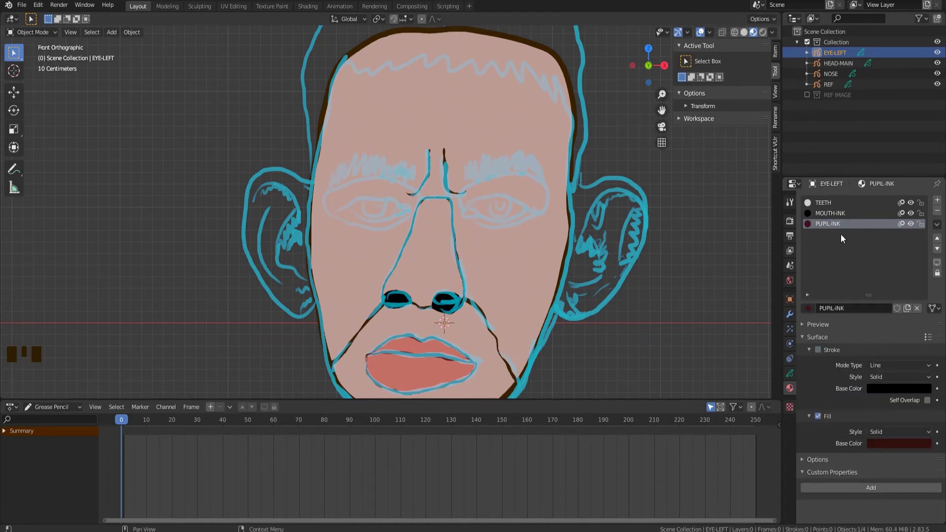
Step: Create layers EYE-INK and, above it, PUPIL-INK on the EYE-LEFT object and make EYE-INK active
{"action": "left_click", "coordinate": [789, 373]}
{"action": "left_click", "coordinate": [853, 235]}
{"action": "double_click", "coordinate": [852, 234]}
{"action": "type", "text": "EYE-INK"}
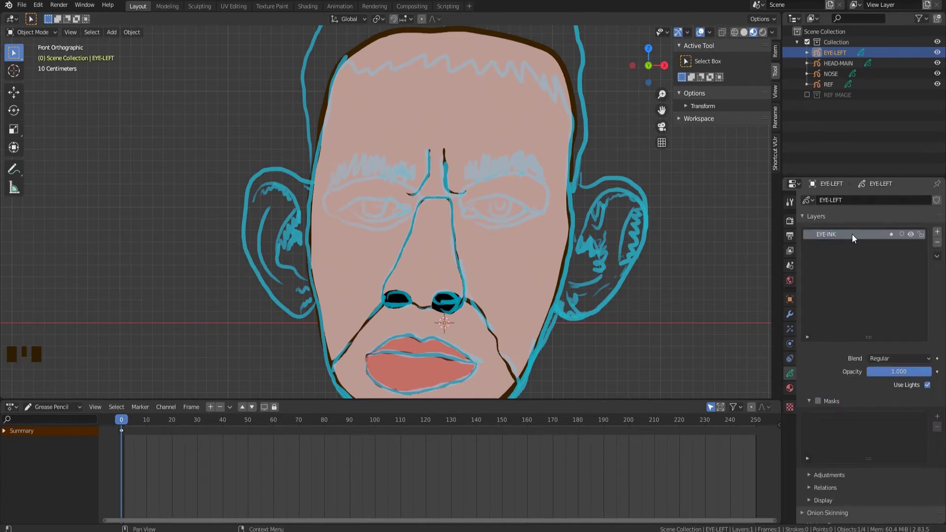
{"action": "left_click", "coordinate": [936, 231]}
{"action": "double_click", "coordinate": [852, 234]}
{"action": "type", "text": "PUPIL-INK"}
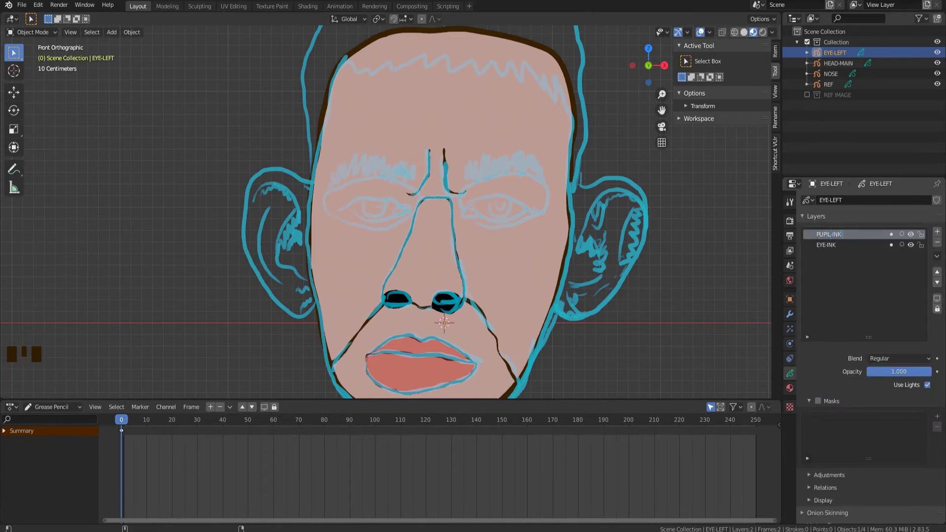
{"action": "left_click", "coordinate": [839, 245]}
Step: Rename the EYE-LEFT object as EYE.L
{"action": "scroll", "coordinate": [581, 199], "scroll_direction": "up", "scroll_amount": 4}
{"action": "middle_click_drag", "start_coordinate": [581, 199], "coordinate": [474, 239], "text": "shift"}
{"action": "left_click", "coordinate": [836, 57]}
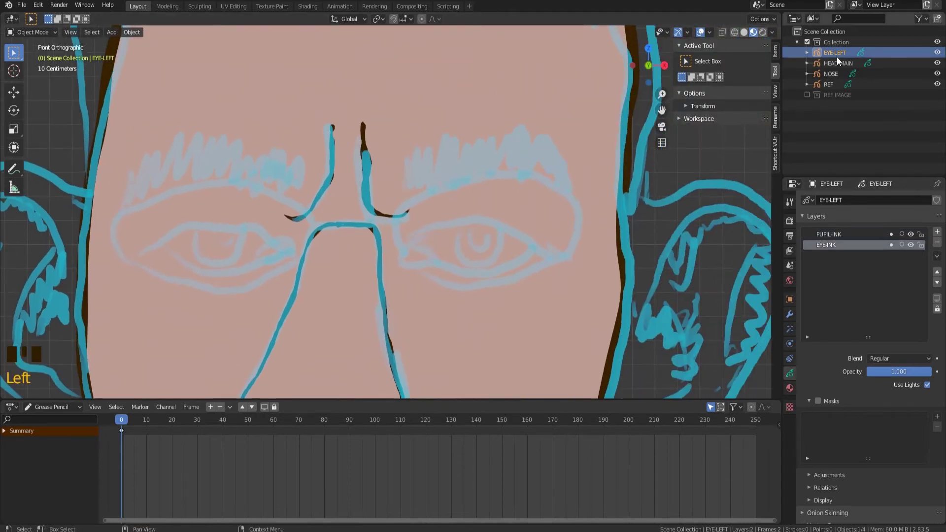
{"action": "double_click", "coordinate": [836, 57]}
{"action": "key", "text": "BackSpace"}
{"action": "key", "text": "BackSpace"}
{"action": "key", "text": "BackSpace"}
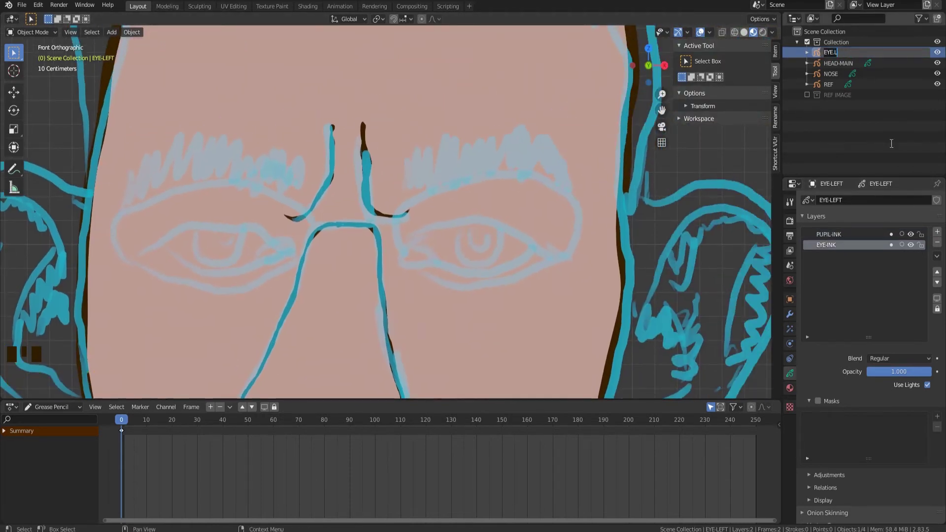
{"action": "key", "text": "Return"}
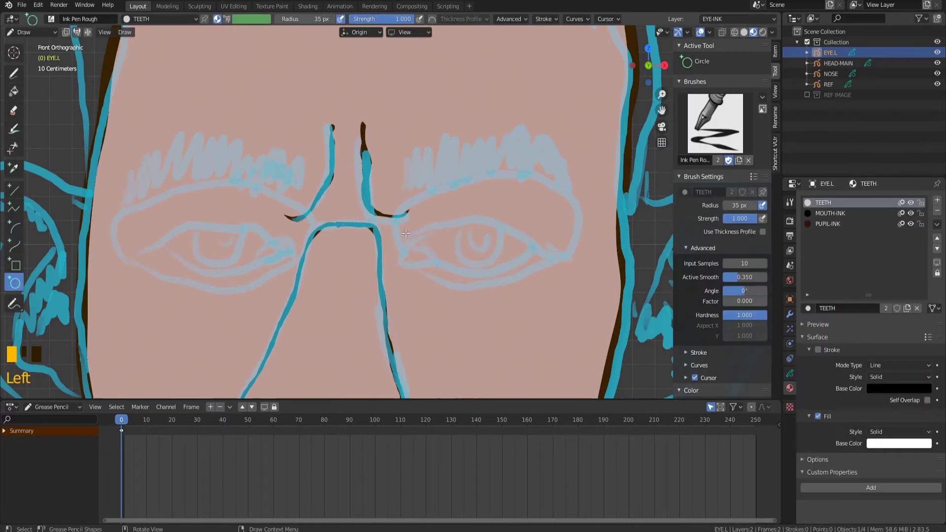
Step: Draw the white eyeball as a flat TEETH-filled ellipse on the EYE-INK layer, fitted over the reference eye beside the nose bridge
{"action": "mouse_move", "coordinate": [399, 232]}
{"action": "left_mouse_down"}
{"action": "mouse_move", "coordinate": [542, 278]}
{"action": "mouse_move", "coordinate": [392, 219]}
{"action": "left_mouse_up"}
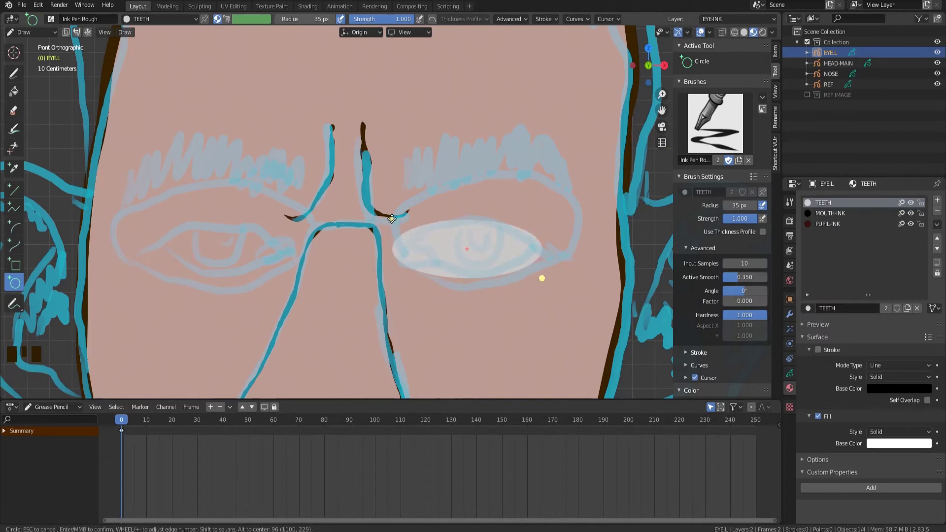
{"action": "left_click_drag", "start_coordinate": [543, 277], "coordinate": [538, 276]}
{"action": "left_click_drag", "start_coordinate": [392, 219], "coordinate": [397, 224]}
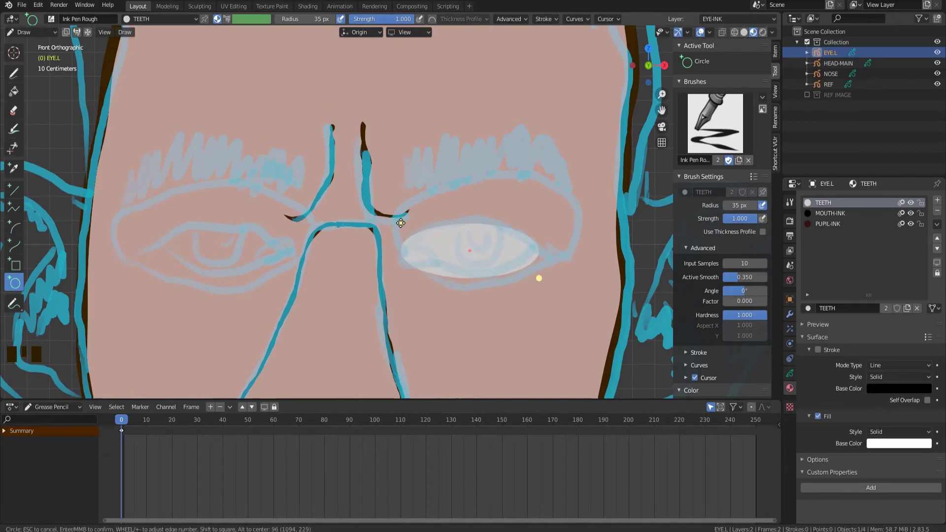
{"action": "left_click_drag", "start_coordinate": [538, 278], "coordinate": [538, 280]}
{"action": "left_click_drag", "start_coordinate": [401, 223], "coordinate": [400, 218]}
{"action": "left_click_drag", "start_coordinate": [538, 280], "coordinate": [536, 277]}
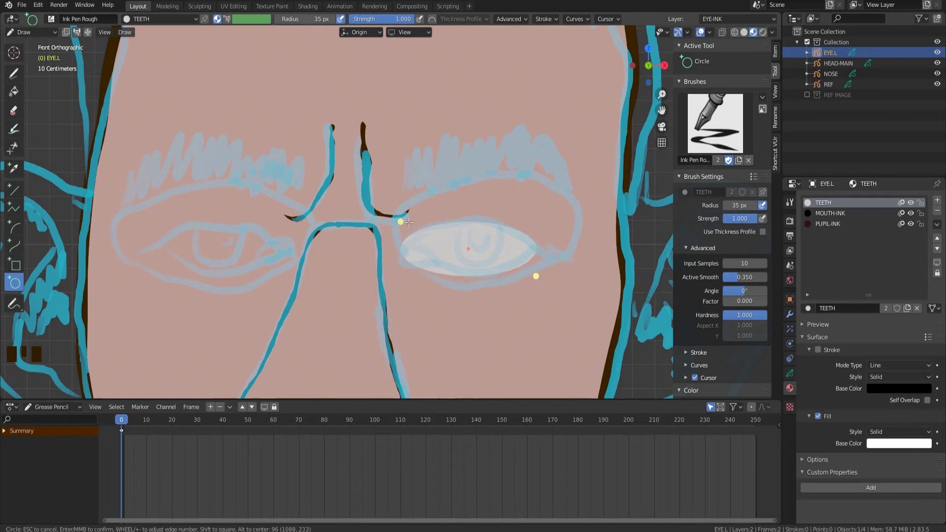
{"action": "key", "text": "Return"}
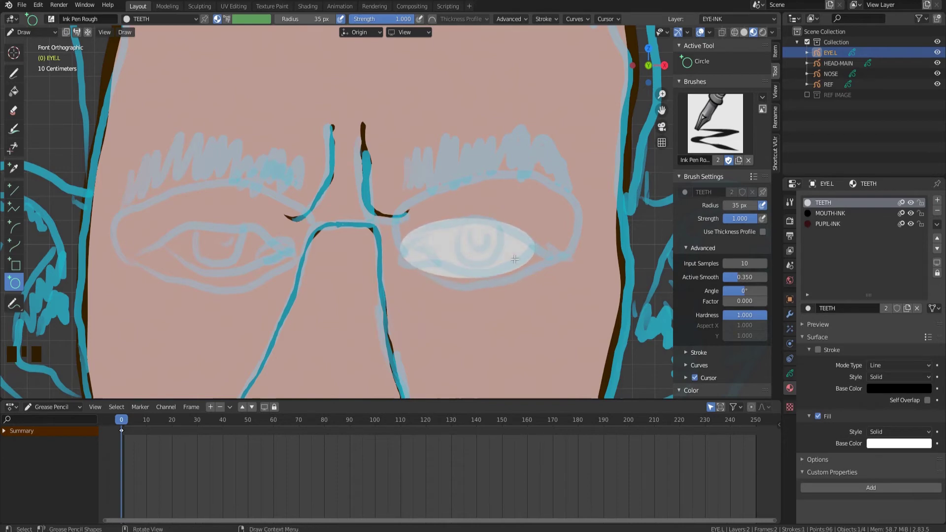
Step: Draw a dark red iris circle inside the white eyeball with the PUPIL-INK material on the PUPIL-INK layer
{"action": "left_click", "coordinate": [829, 213]}
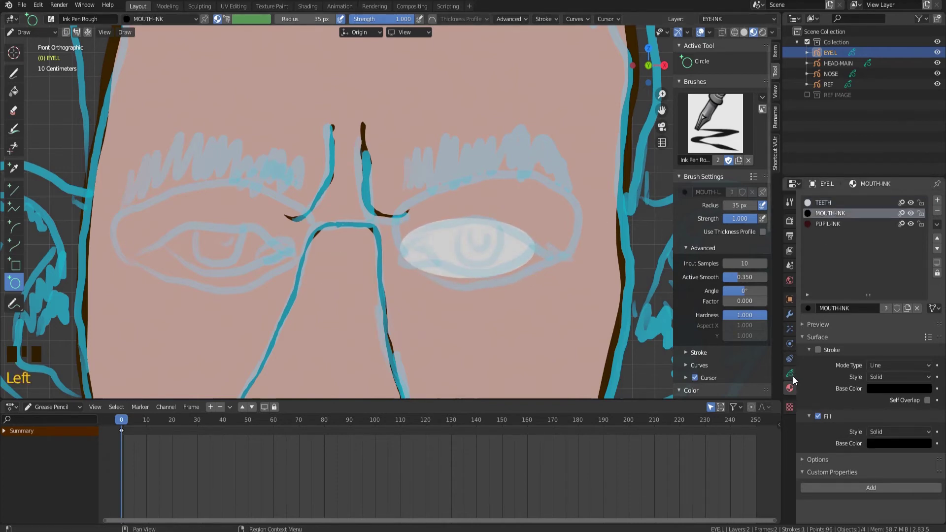
{"action": "left_click", "coordinate": [828, 223]}
{"action": "left_click", "coordinate": [789, 373]}
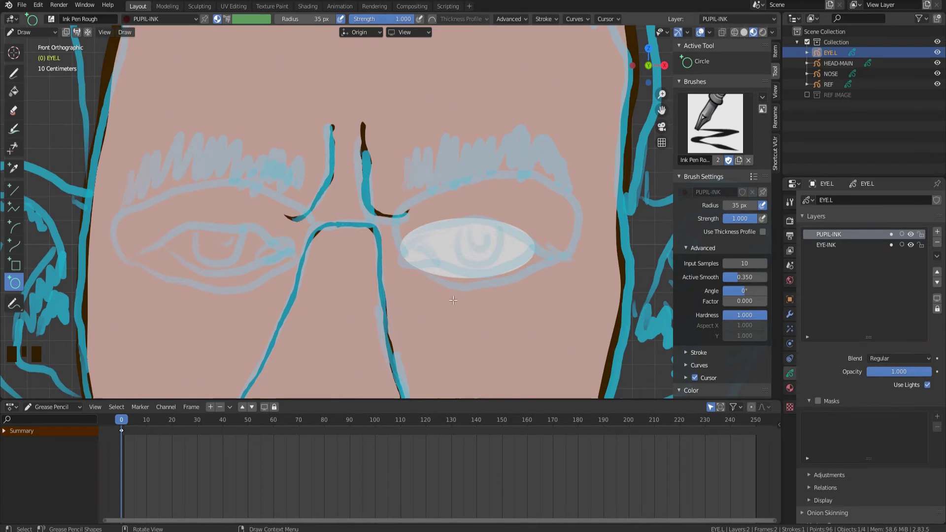
{"action": "left_click_drag", "start_coordinate": [451, 235], "coordinate": [477, 264], "text": "shift"}
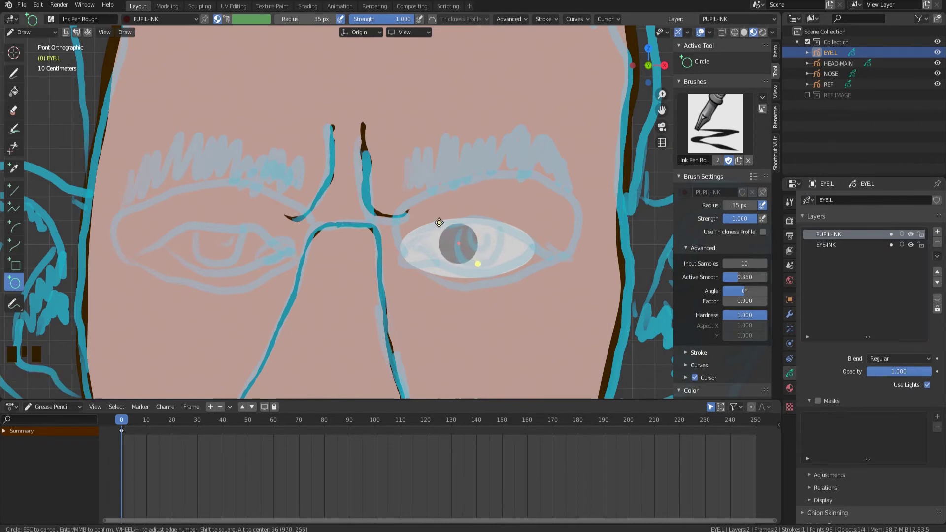
{"action": "left_click_drag", "start_coordinate": [449, 231], "coordinate": [485, 272], "text": "shift"}
Step: In Edit Mode, select the iris stroke, move it over the reference iris and scale it to fit
{"action": "scroll", "coordinate": [498, 268], "scroll_direction": "up", "scroll_amount": 5}
{"action": "middle_click_drag", "start_coordinate": [235, 130], "coordinate": [90, 57], "text": "shift"}
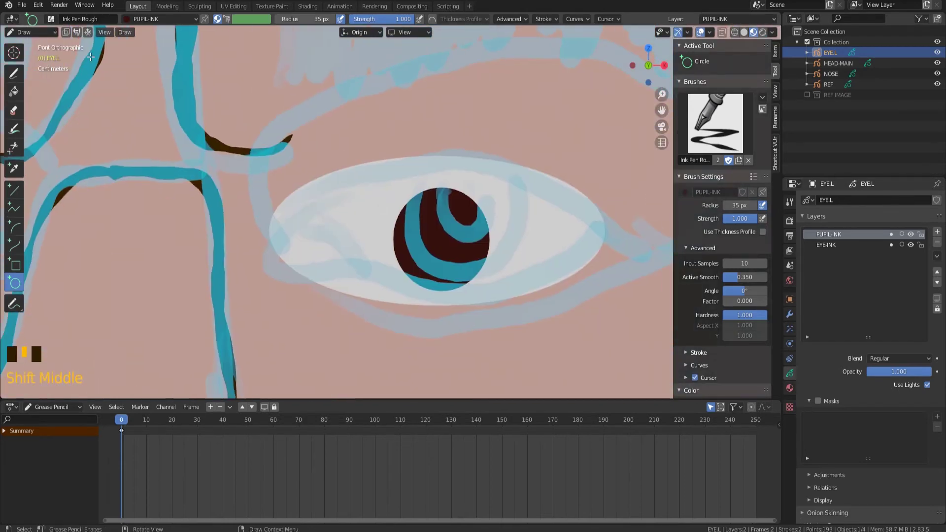
{"action": "left_click", "coordinate": [43, 35]}
{"action": "left_click", "coordinate": [44, 60]}
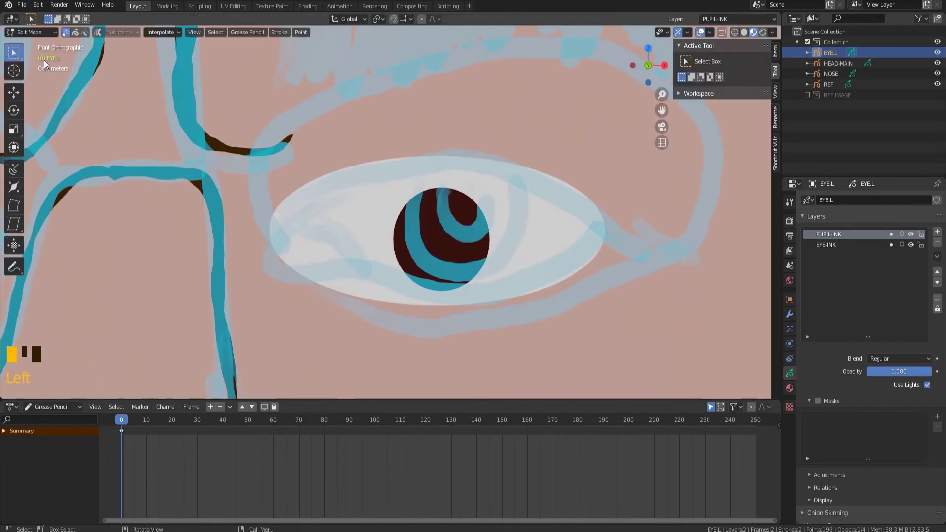
{"action": "double_click", "coordinate": [407, 203]}
{"action": "key", "text": "l"}
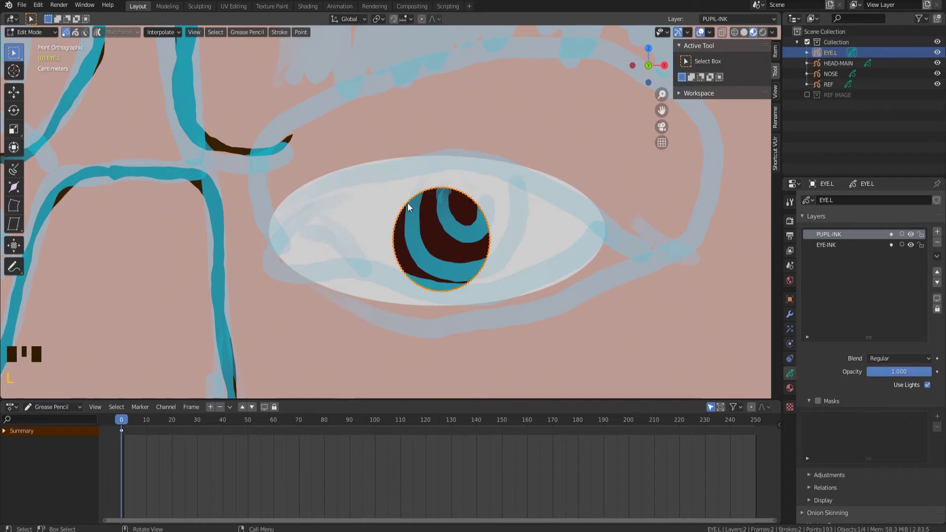
{"action": "key", "text": "g"}
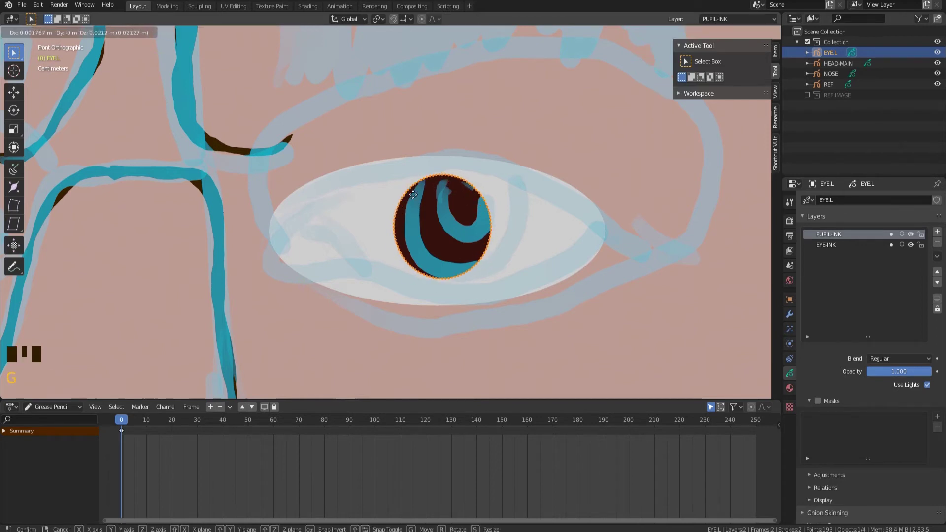
{"action": "left_click", "coordinate": [428, 196]}
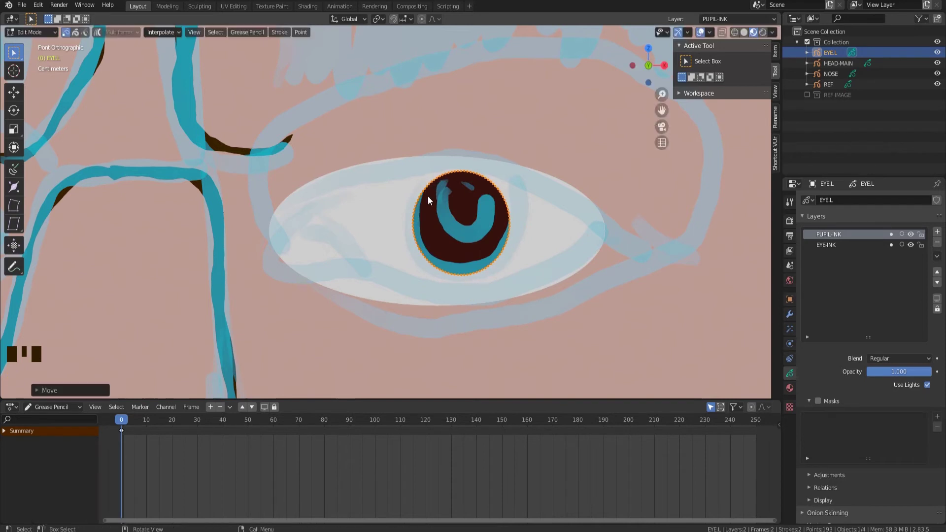
{"action": "key", "text": "s"}
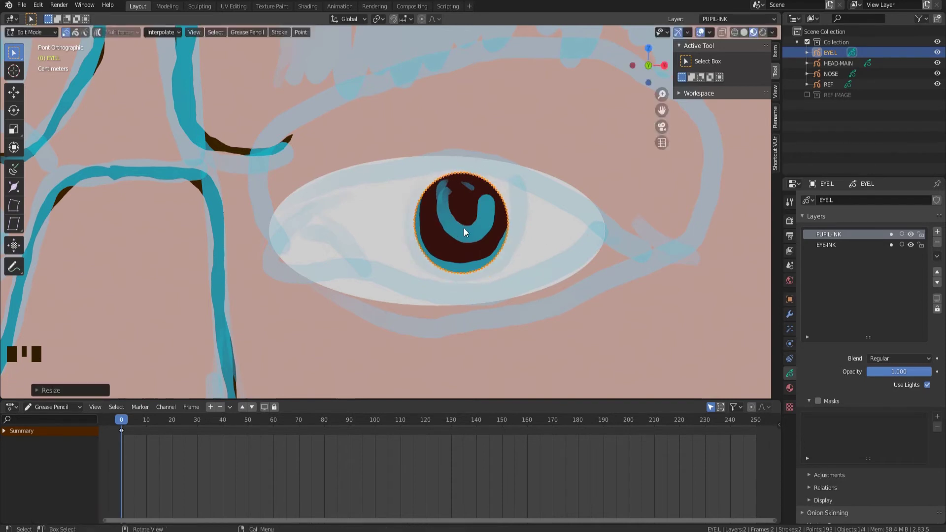
{"action": "left_click", "coordinate": [568, 321]}
Step: Back in Draw Mode, draw a small black circle with the MOUTH-INK material just below the eye
{"action": "key", "text": "ctrl+Tab"}
{"action": "left_click", "coordinate": [789, 388]}
{"action": "left_click", "coordinate": [830, 212]}
{"action": "left_click_drag", "start_coordinate": [280, 312], "coordinate": [329, 364]}
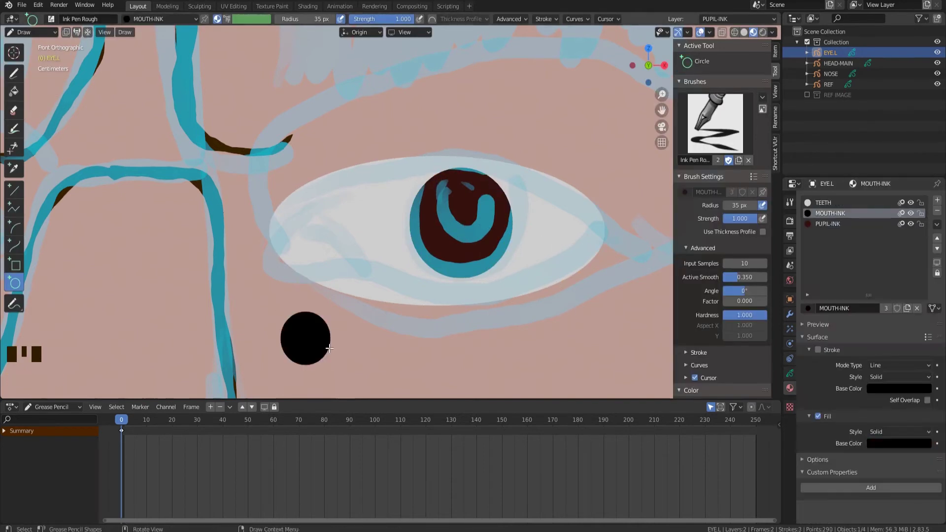
Step: Centre the black circle in the iris and enlarge it as the pupil with REF hidden, show REF again and deselect the stroke
{"action": "key", "text": "Tab"}
{"action": "key", "text": "l"}
{"action": "key", "text": "g"}
{"action": "left_click", "coordinate": [455, 223]}
{"action": "left_click", "coordinate": [937, 84]}
{"action": "key", "text": "s"}
{"action": "left_click", "coordinate": [505, 224]}
{"action": "key", "text": "g"}
{"action": "left_click", "coordinate": [501, 224]}
{"action": "scroll", "coordinate": [501, 224], "scroll_direction": "down", "scroll_amount": 2}
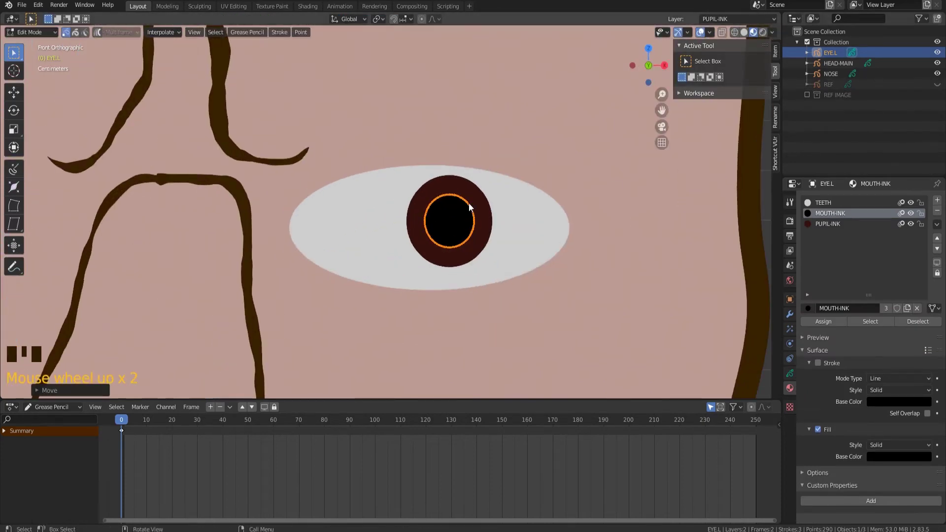
{"action": "left_click", "coordinate": [476, 208]}
{"action": "left_click", "coordinate": [937, 84]}
{"action": "key", "text": "alt+a"}
Step: Return to Draw Mode and add a layer named PUPIL-BLICK above PUPIL-INK
{"action": "scroll", "coordinate": [593, 243], "scroll_direction": "down", "scroll_amount": 3}
{"action": "key", "text": "Tab"}
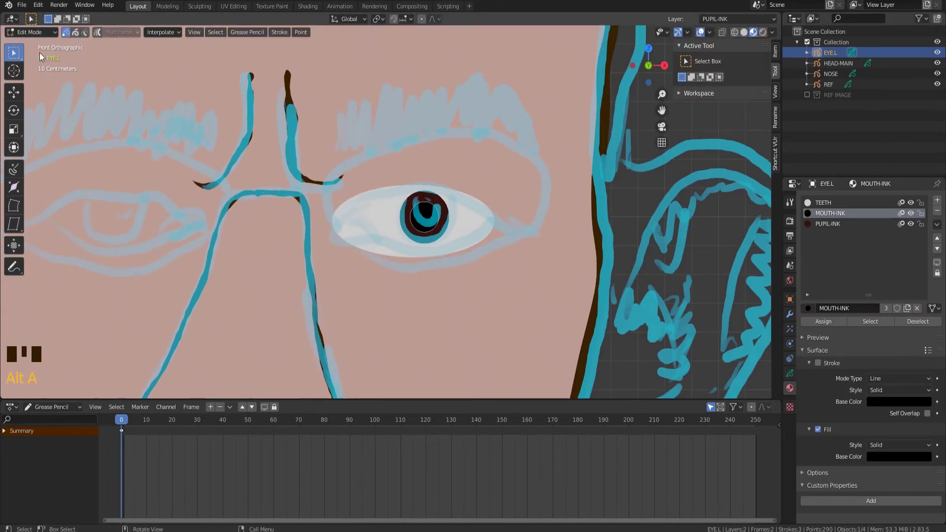
{"action": "left_click", "coordinate": [31, 32]}
{"action": "left_click", "coordinate": [30, 74]}
{"action": "left_click", "coordinate": [789, 373]}
{"action": "left_click", "coordinate": [936, 232]}
{"action": "double_click", "coordinate": [839, 236]}
{"action": "type", "text": "PUPIL-BLICK"}
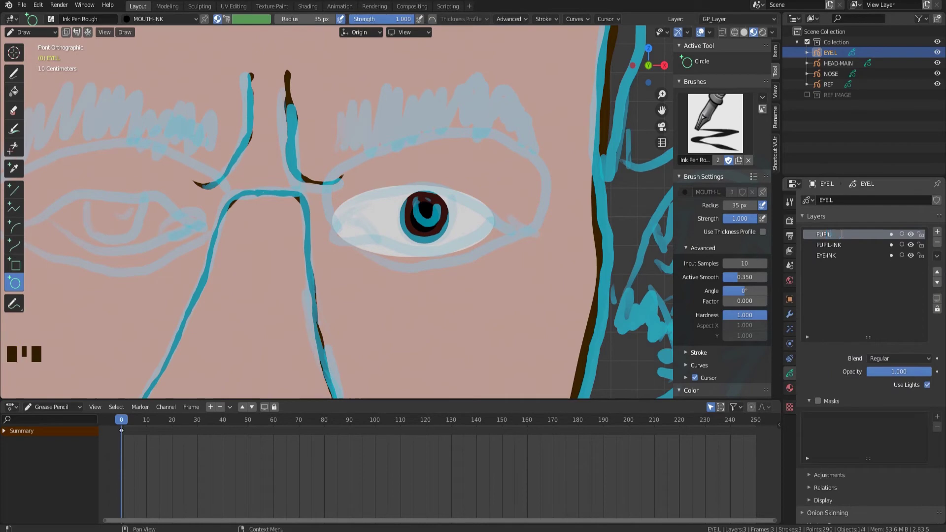
{"action": "key", "text": "Return"}
Step: Draw a small white highlight ellipse with the TEETH material over the edge of the black pupil on the PUPIL-BLICK layer
{"action": "left_click", "coordinate": [789, 387]}
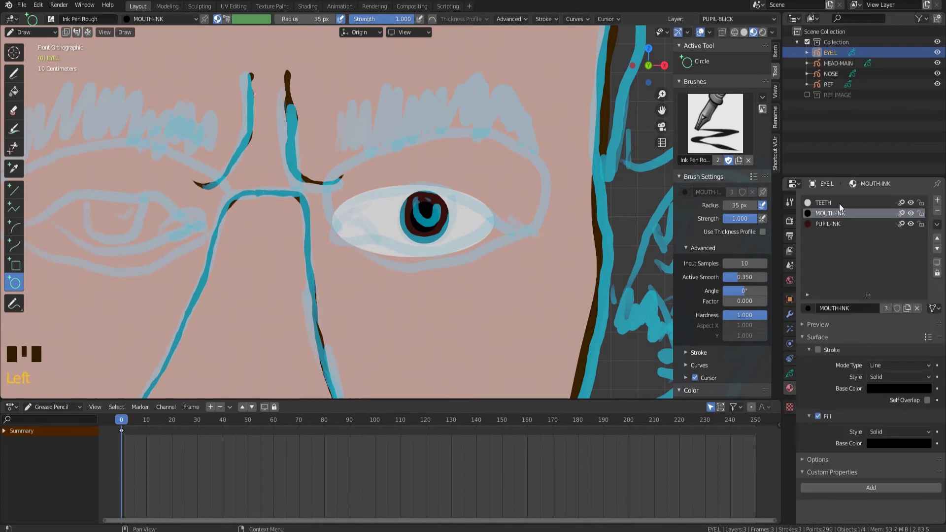
{"action": "left_click", "coordinate": [838, 203]}
{"action": "scroll", "coordinate": [421, 204], "scroll_direction": "up", "scroll_amount": 5}
{"action": "left_click_drag", "start_coordinate": [438, 212], "coordinate": [476, 232]}
{"action": "key", "text": "Return"}
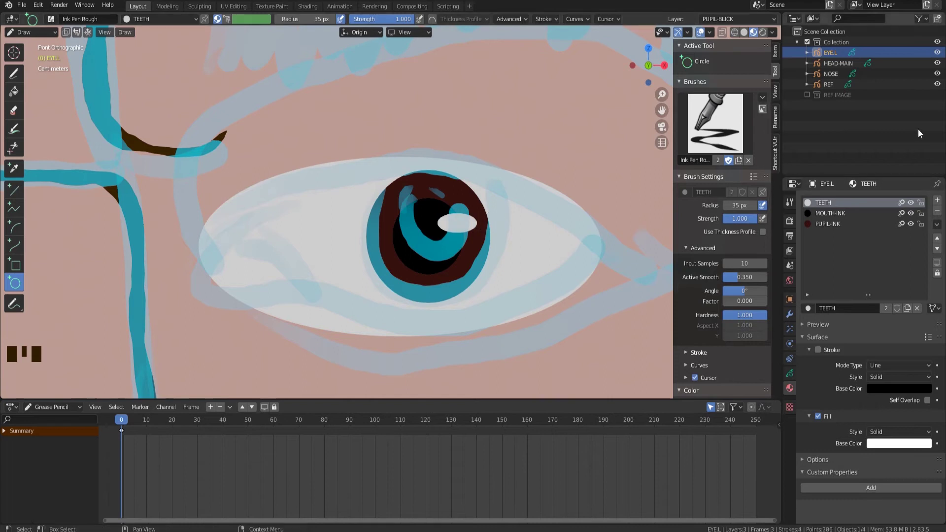
Step: Hide the REF object and set the PUPIL-BLICK layer's opacity to 0.25
{"action": "left_click", "coordinate": [937, 84]}
{"action": "left_click", "coordinate": [790, 374]}
{"action": "left_click", "coordinate": [886, 368]}
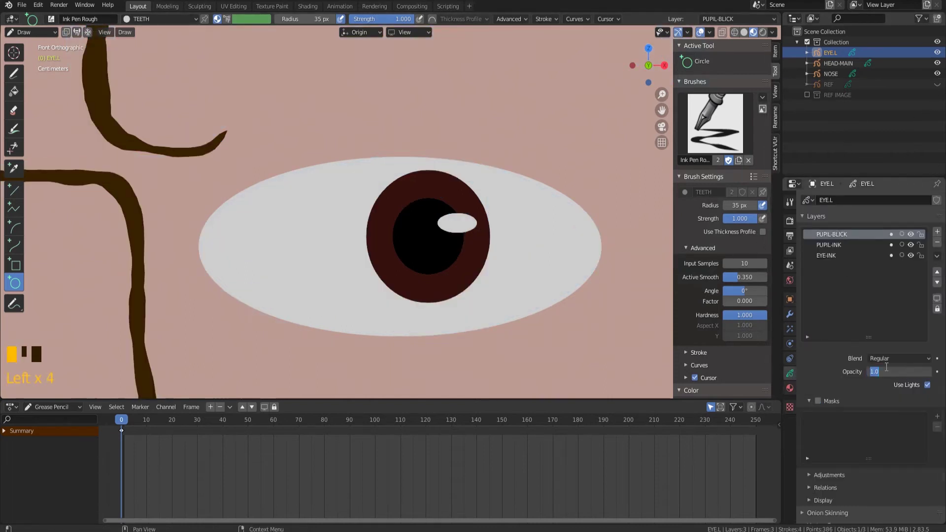
{"action": "type", "text": "0.45"}
{"action": "key", "text": "Return"}
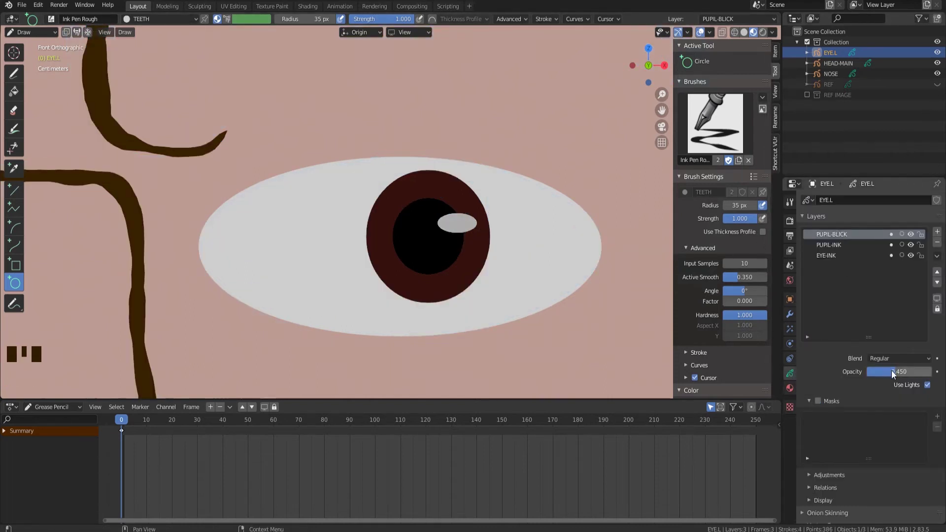
{"action": "left_click", "coordinate": [901, 372]}
{"action": "type", "text": "0.25"}
{"action": "key", "text": "Return"}
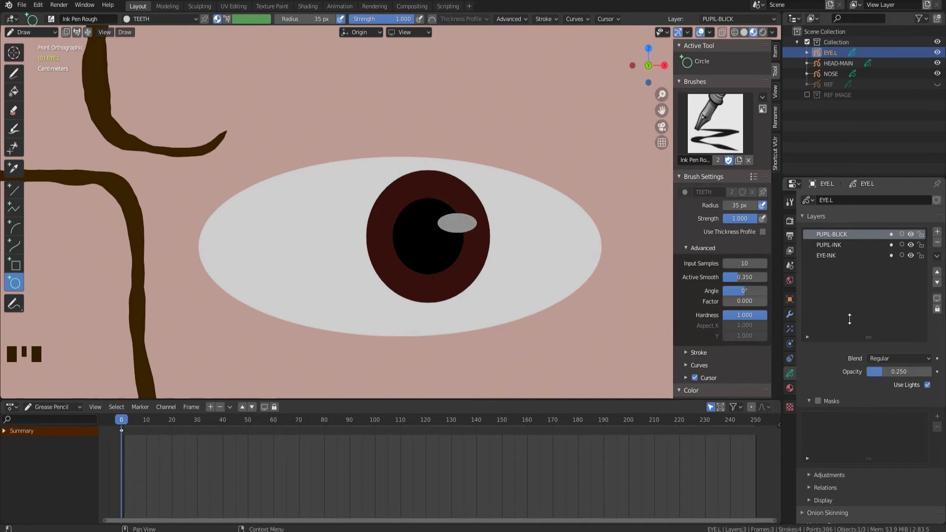
Step: With REF shown again, mask the PUPIL-INK layer with the EYE-INK layer
{"action": "scroll", "coordinate": [466, 232], "scroll_direction": "down", "scroll_amount": 5}
{"action": "scroll", "coordinate": [604, 251], "scroll_direction": "down", "scroll_amount": 4}
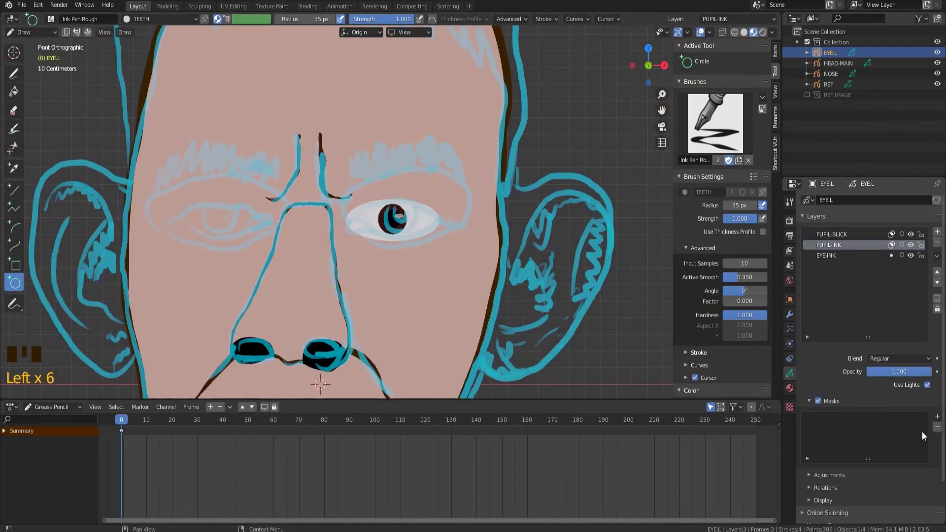
{"action": "left_click", "coordinate": [936, 417]}
{"action": "left_click", "coordinate": [903, 426]}
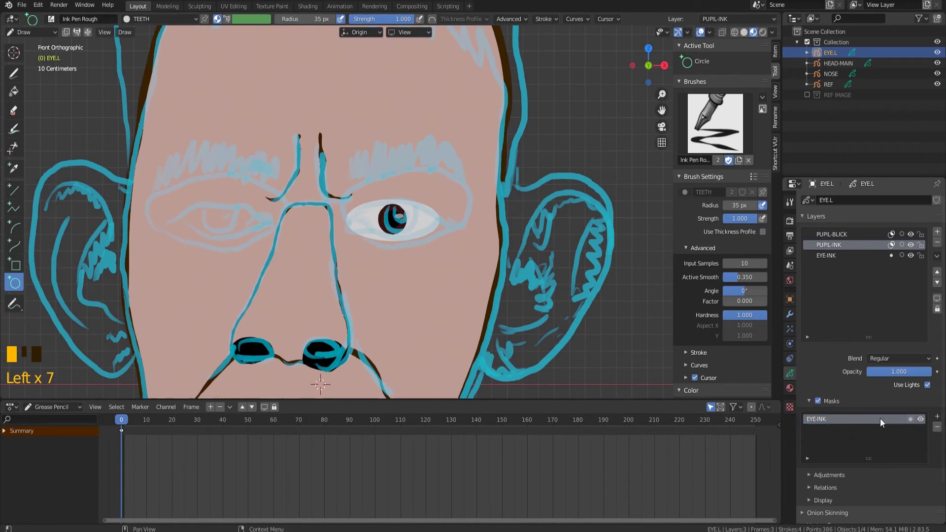
Step: Test the mask in Edit Mode by moving the iris, pupil and highlight past the eyeball's edge, then cancel the move and deselect
{"action": "left_click", "coordinate": [35, 32]}
{"action": "left_click", "coordinate": [33, 55]}
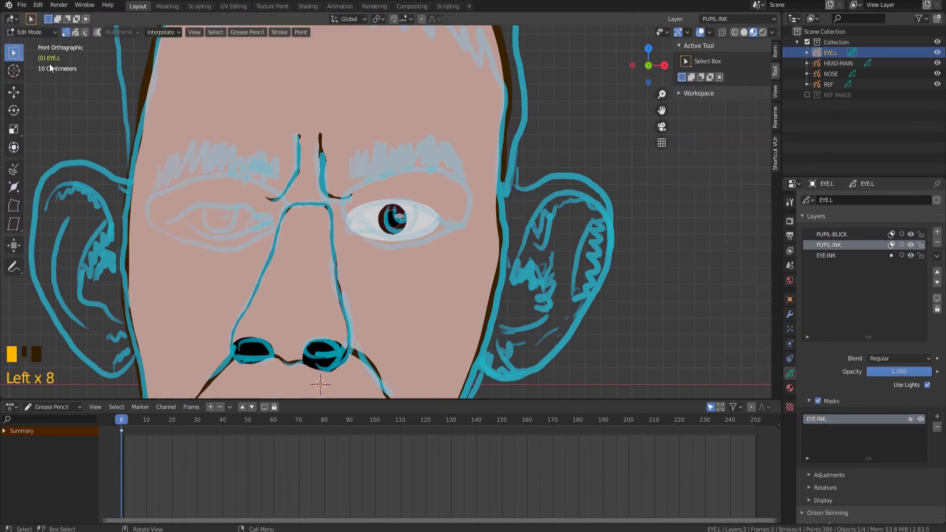
{"action": "scroll", "coordinate": [417, 226], "scroll_direction": "up", "scroll_amount": 4}
{"action": "key", "text": "l"}
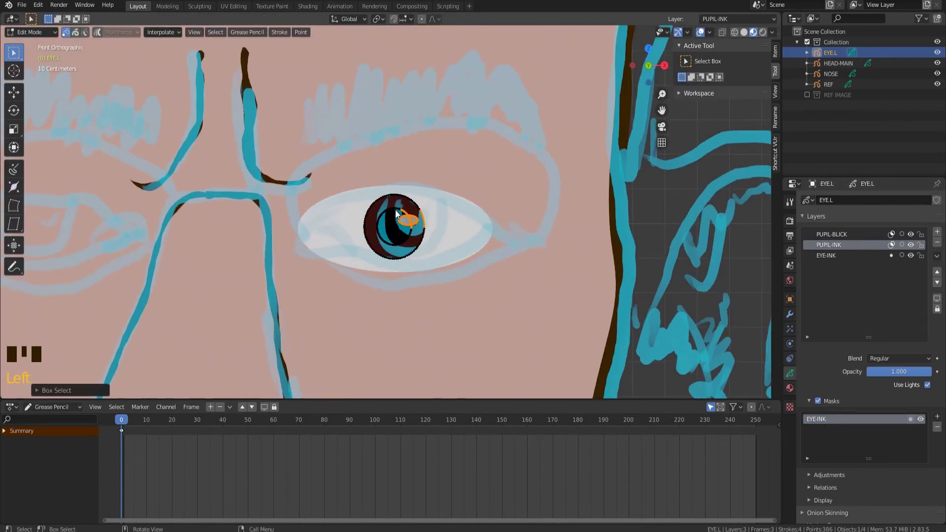
{"action": "key", "text": "g"}
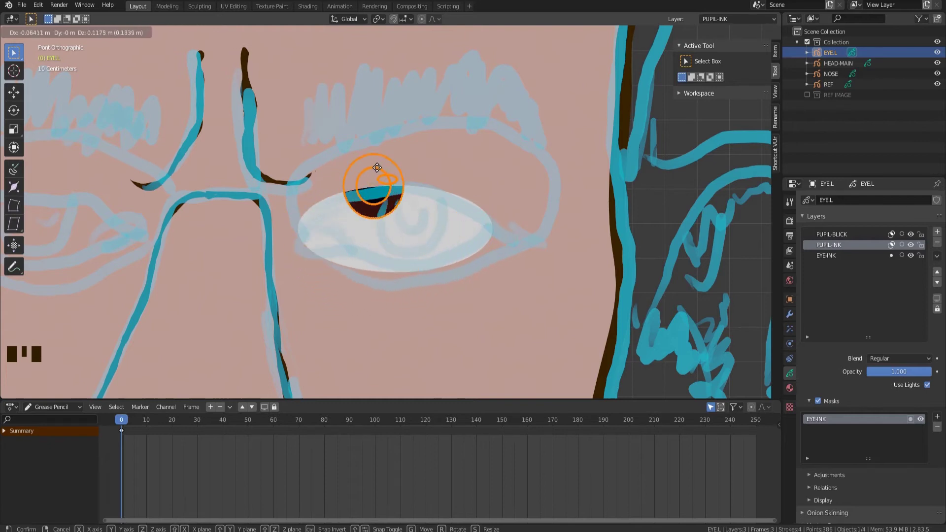
{"action": "left_click", "coordinate": [419, 236]}
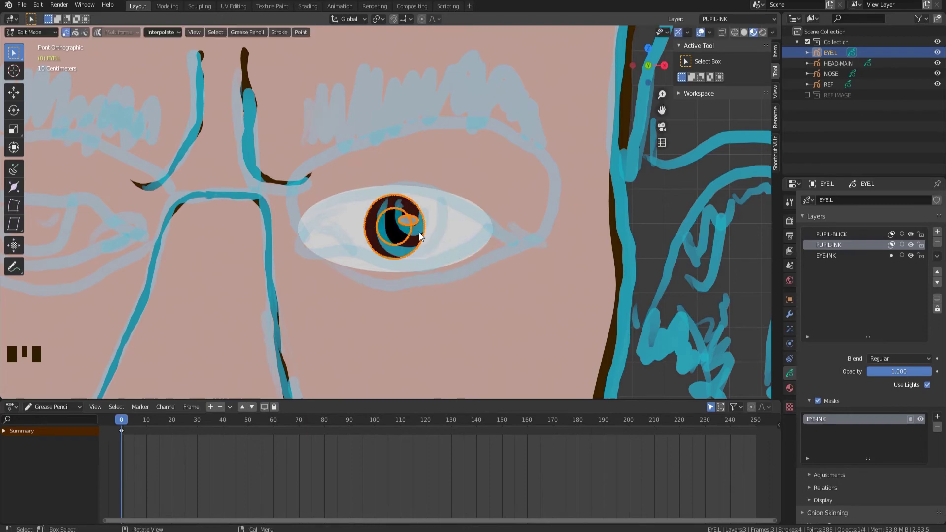
{"action": "key", "text": "alt+a"}
{"action": "scroll", "coordinate": [413, 232], "scroll_direction": "down", "scroll_amount": 4}
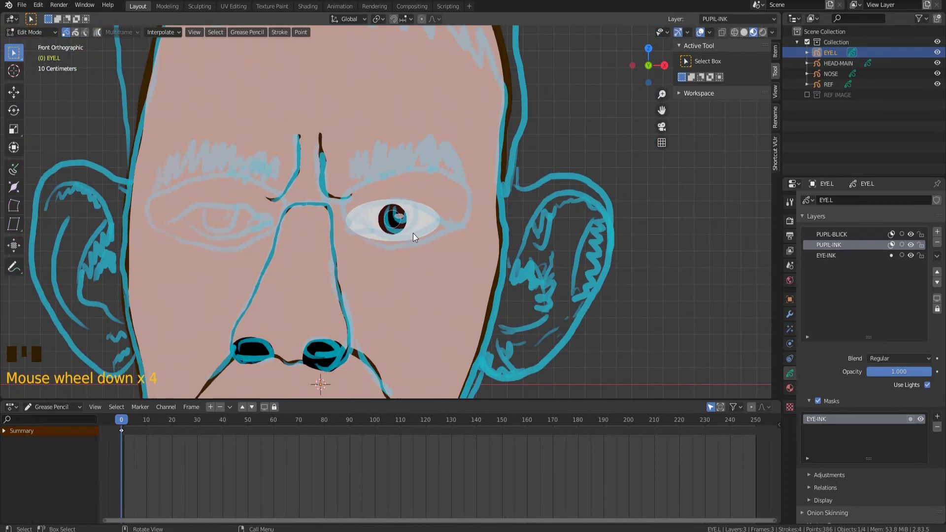
Step: Return to Object Mode, duplicate the EYE.L object and shift the copy about 0.08 m along negative X
{"action": "left_click", "coordinate": [43, 34]}
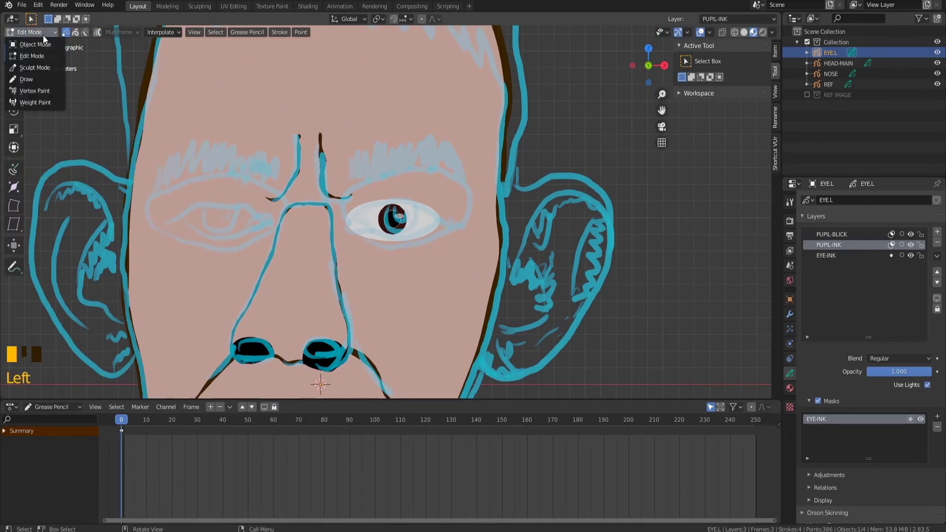
{"action": "left_click", "coordinate": [39, 45]}
{"action": "left_click", "coordinate": [368, 221]}
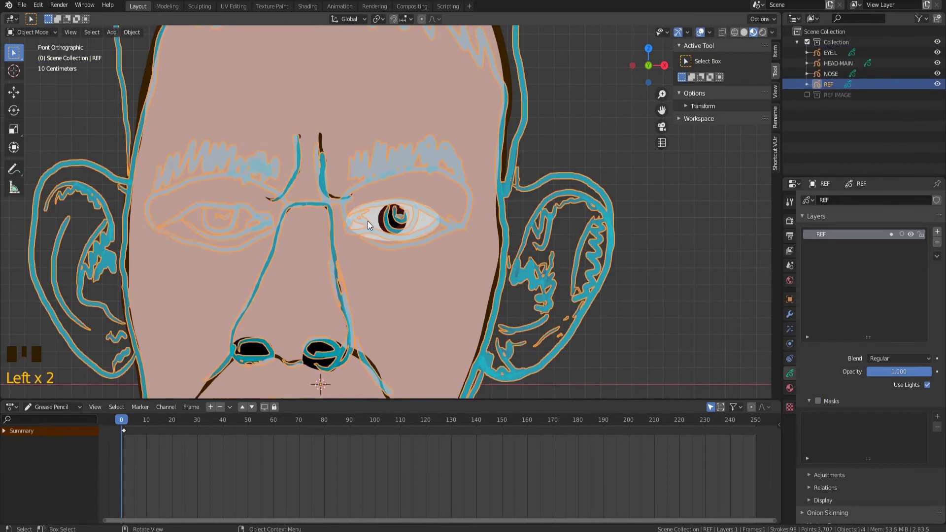
{"action": "left_click", "coordinate": [373, 213]}
{"action": "scroll", "coordinate": [373, 213], "scroll_direction": "down", "scroll_amount": 4}
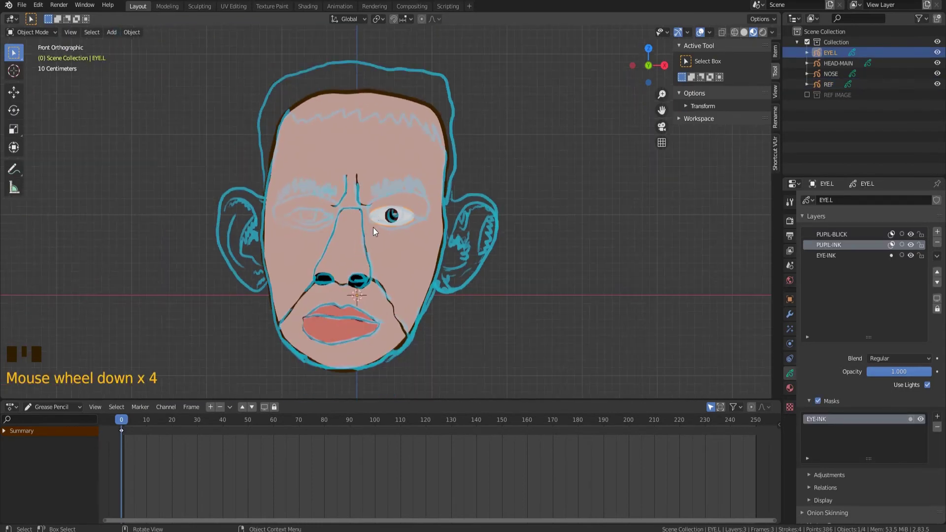
{"action": "middle_click_drag", "start_coordinate": [374, 226], "coordinate": [468, 232], "text": "shift"}
{"action": "scroll", "coordinate": [463, 232], "scroll_direction": "up", "scroll_amount": 2}
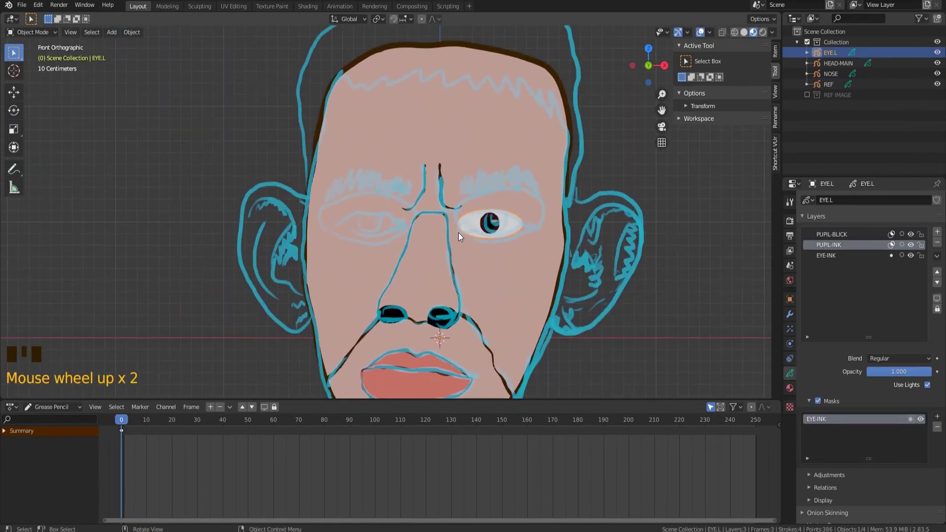
{"action": "key", "text": "shift+d"}
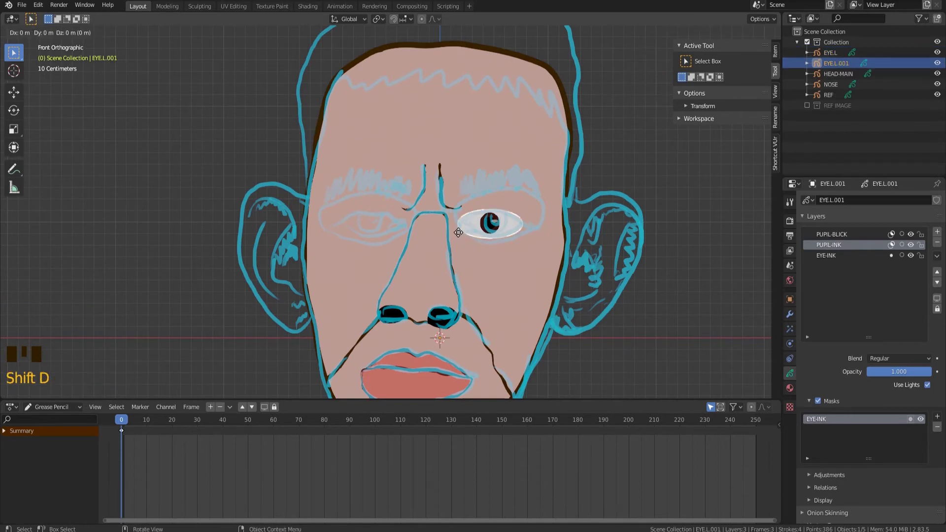
{"action": "key", "text": "x"}
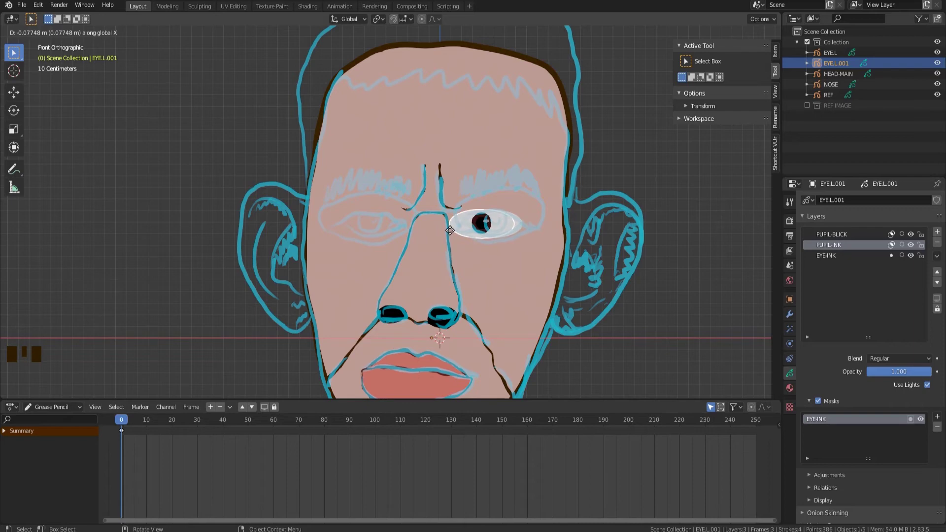
{"action": "left_click", "coordinate": [450, 230]}
Step: Mirror the duplicated eye along X and align it with the other eye in the reference sketch, finishing with an X-only move
{"action": "key", "text": "ctrl+m"}
{"action": "key", "text": "x"}
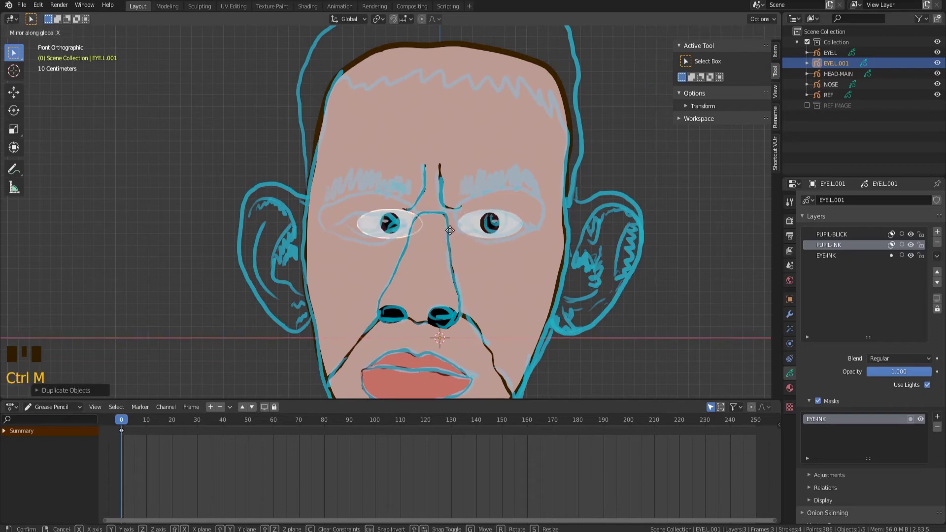
{"action": "left_click", "coordinate": [450, 231]}
{"action": "key", "text": "g"}
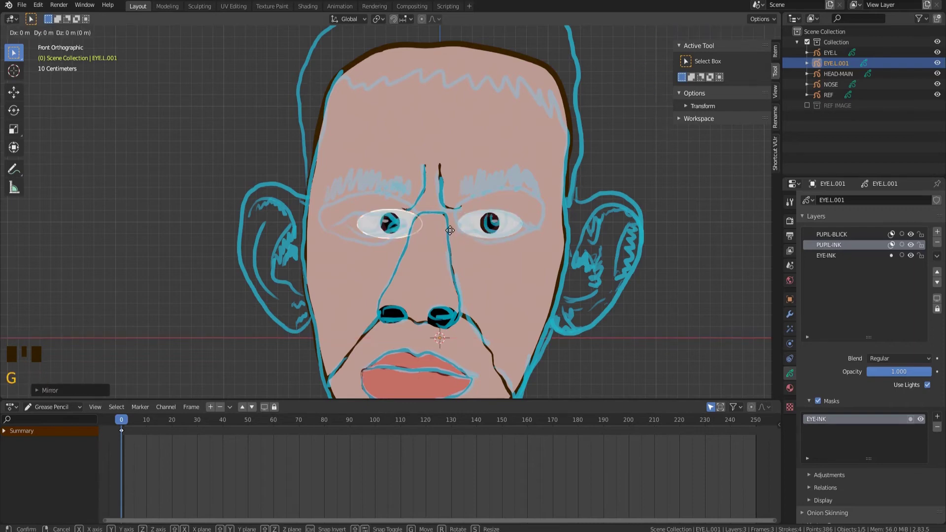
{"action": "left_click", "coordinate": [430, 232]}
{"action": "scroll", "coordinate": [351, 223], "scroll_direction": "up", "scroll_amount": 6}
{"action": "key", "text": "g"}
{"action": "key", "text": "x"}
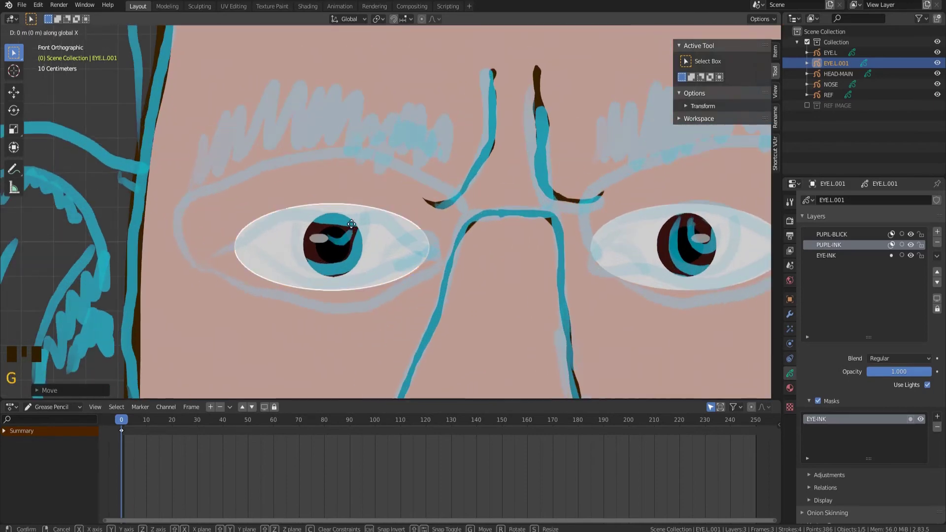
{"action": "left_click", "coordinate": [356, 225]}
Step: Set the origin of the mirrored eye copy to the 3D cursor and save the file
{"action": "scroll", "coordinate": [378, 249], "scroll_direction": "down", "scroll_amount": 5}
{"action": "middle_click_drag", "start_coordinate": [430, 366], "coordinate": [424, 293], "text": "shift"}
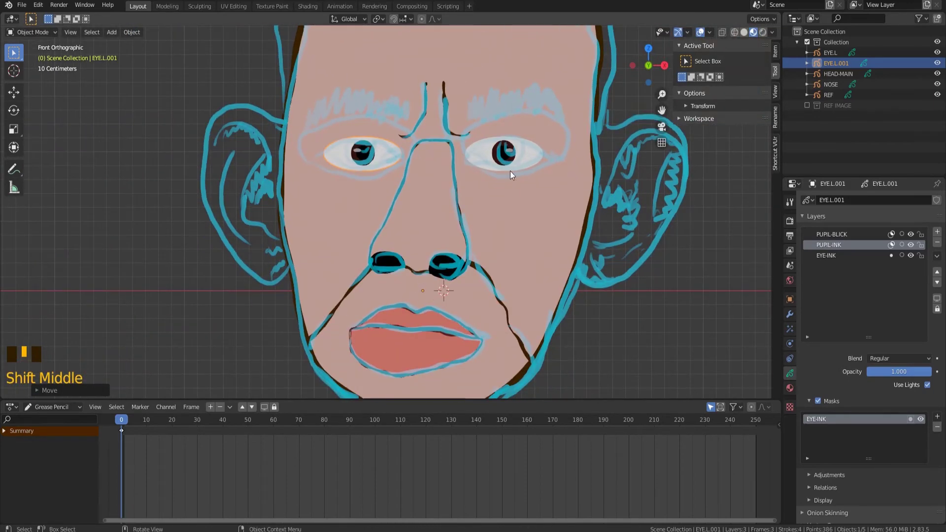
{"action": "double_click", "coordinate": [531, 247]}
{"action": "left_click", "coordinate": [438, 292]}
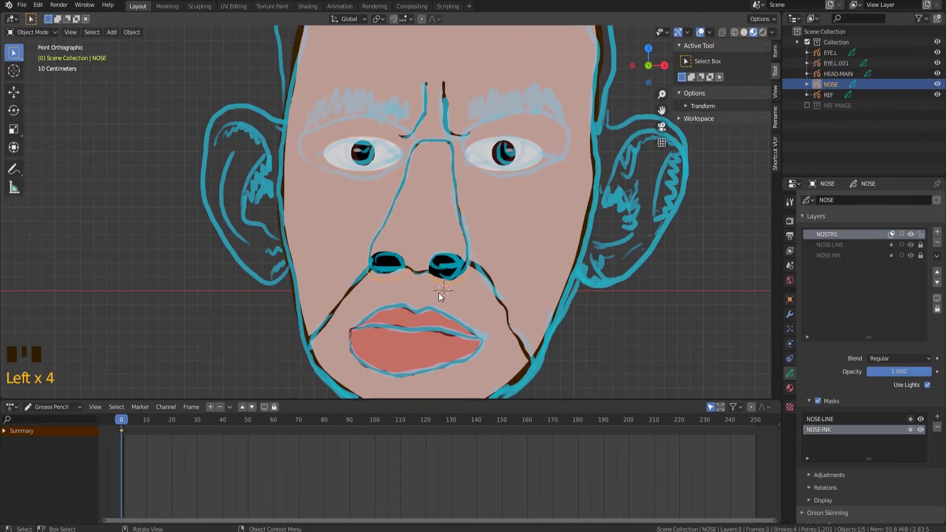
{"action": "left_click", "coordinate": [343, 153]}
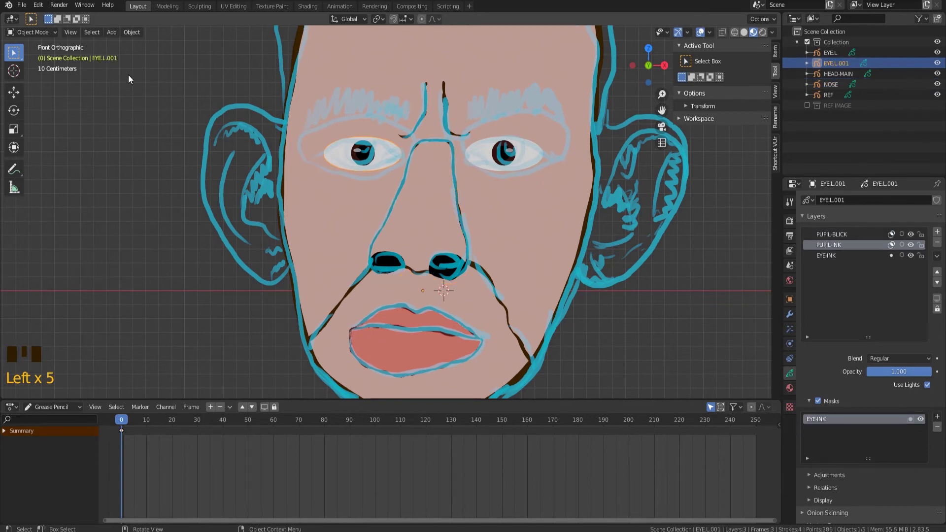
{"action": "left_click", "coordinate": [129, 32]}
{"action": "mouse_move", "coordinate": [173, 58]}
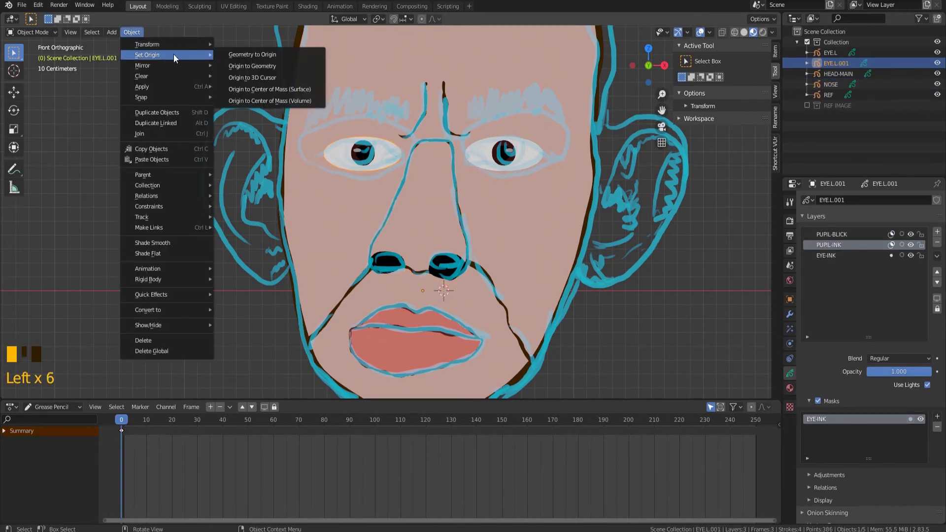
{"action": "left_click", "coordinate": [245, 77]}
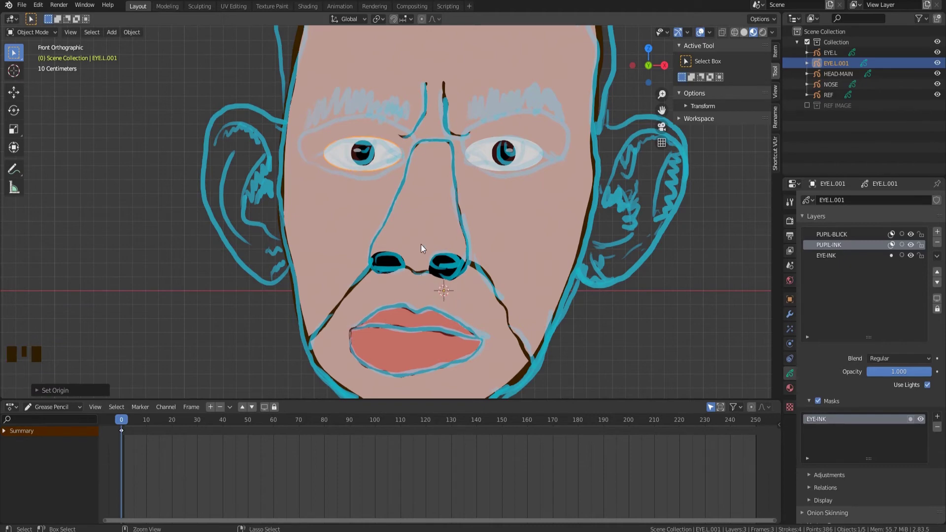
{"action": "key", "text": "ctrl+s"}
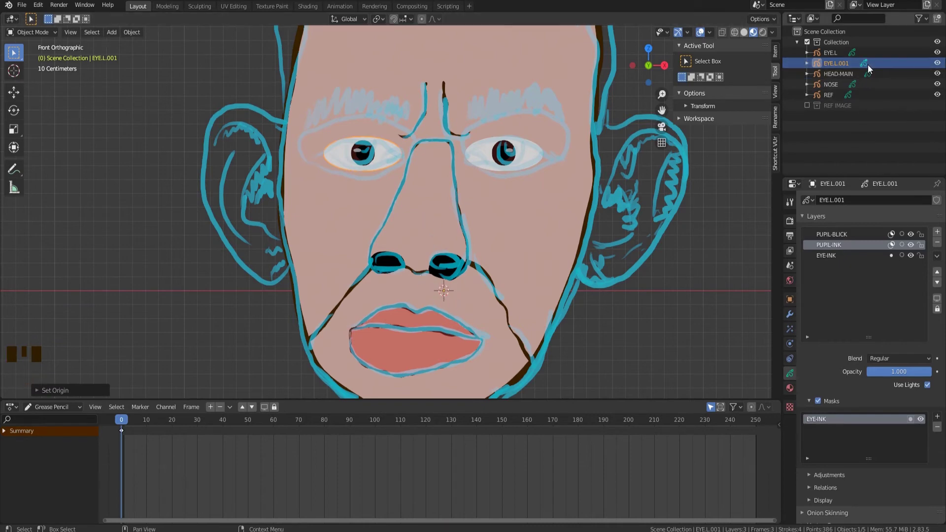
Step: Rename the mirrored eye object and its Grease Pencil data to EYE.R, and check its layers and materials
{"action": "double_click", "coordinate": [832, 62]}
{"action": "left_click", "coordinate": [854, 64]}
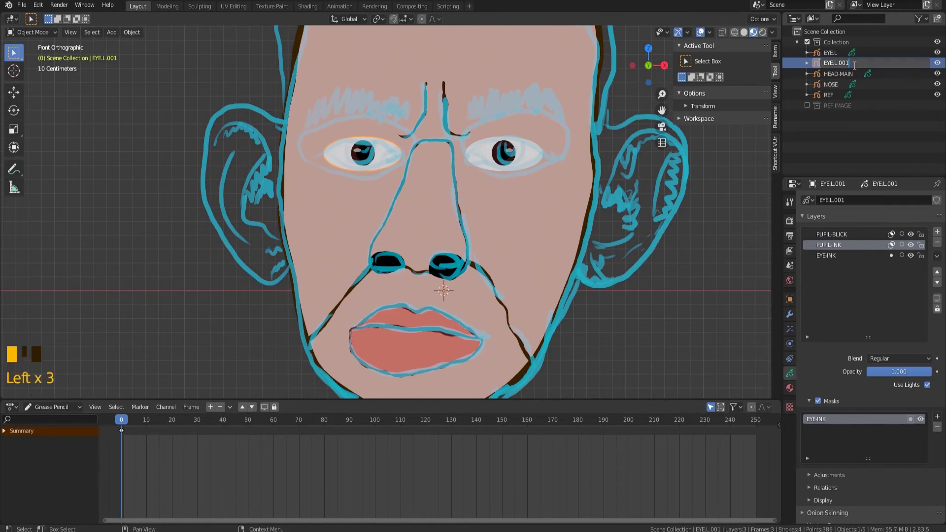
{"action": "key", "text": "BackSpace"}
{"action": "key", "text": "BackSpace"}
{"action": "key", "text": "BackSpace"}
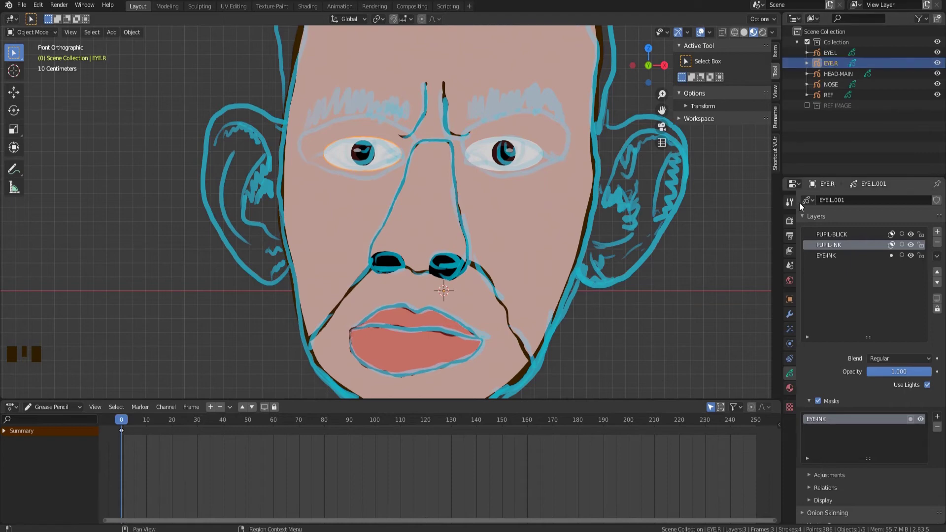
{"action": "left_click", "coordinate": [833, 198]}
{"action": "type", "text": "EYE.R"}
{"action": "key", "text": "Return"}
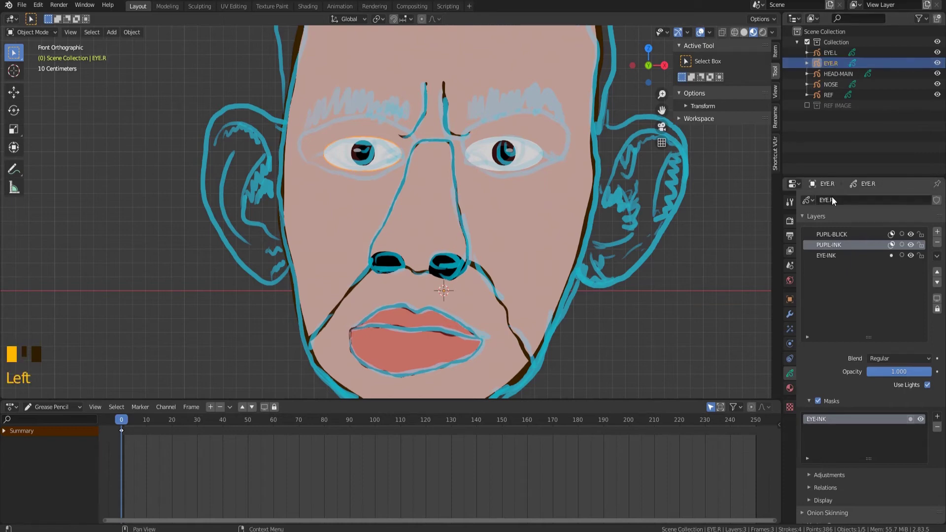
{"action": "left_click", "coordinate": [834, 256]}
{"action": "left_click", "coordinate": [836, 242]}
{"action": "left_click", "coordinate": [836, 235]}
{"action": "left_click", "coordinate": [789, 388]}
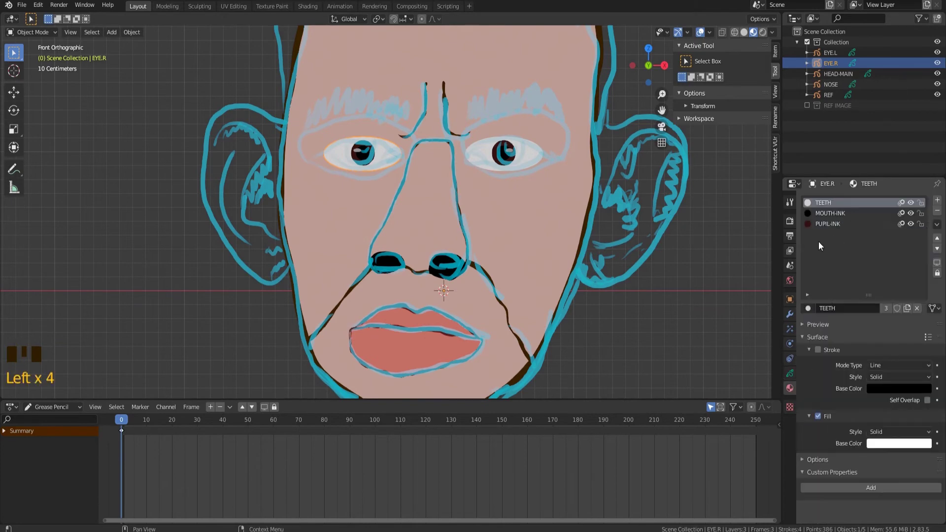
{"action": "left_click", "coordinate": [789, 374]}
Step: Select EYE.L and EYE.R together, move them slightly forward along Y in front of the face, and return to the front view
{"action": "scroll", "coordinate": [459, 203], "scroll_direction": "down", "scroll_amount": 3}
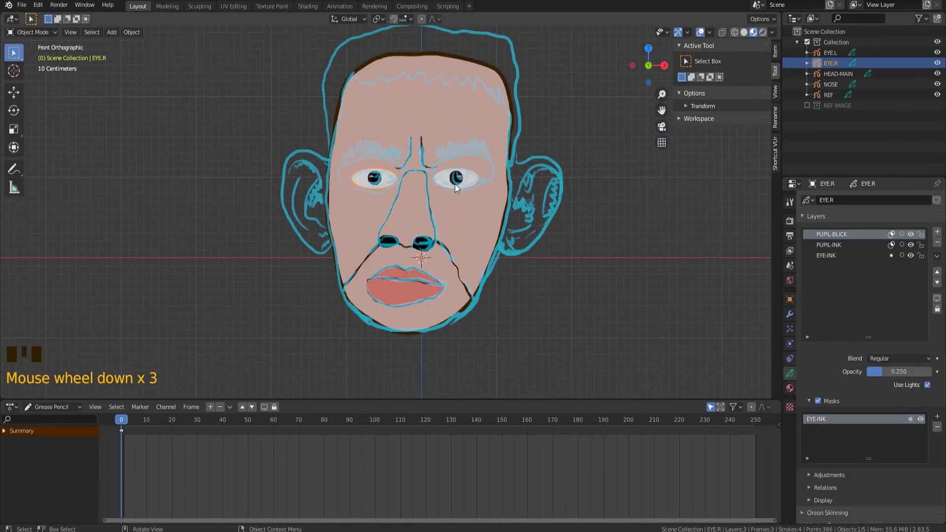
{"action": "middle_click_drag", "start_coordinate": [454, 184], "coordinate": [440, 220], "text": "shift"}
{"action": "scroll", "coordinate": [450, 222], "scroll_direction": "down", "scroll_amount": 1}
{"action": "left_click", "coordinate": [377, 213]}
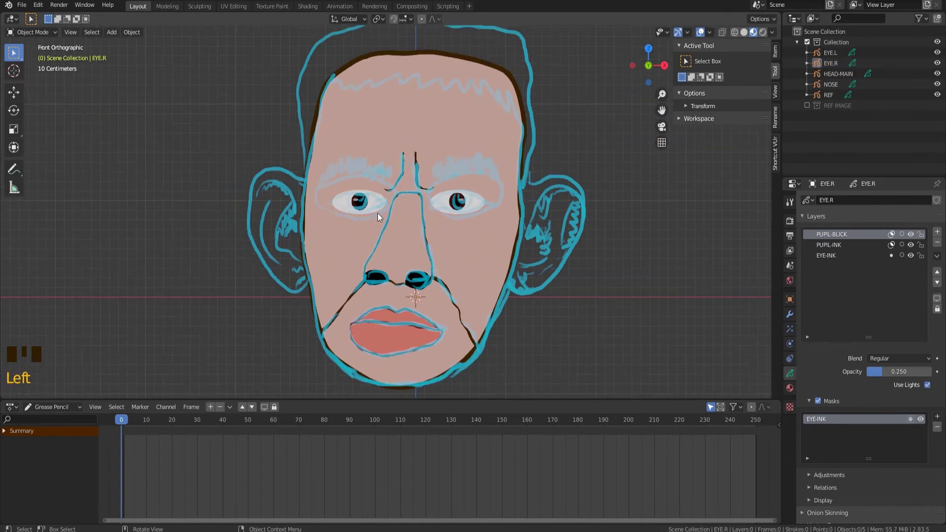
{"action": "left_click", "coordinate": [371, 197]}
{"action": "left_click", "coordinate": [371, 196]}
{"action": "left_click", "coordinate": [471, 199], "text": "shift"}
{"action": "left_click", "coordinate": [372, 199]}
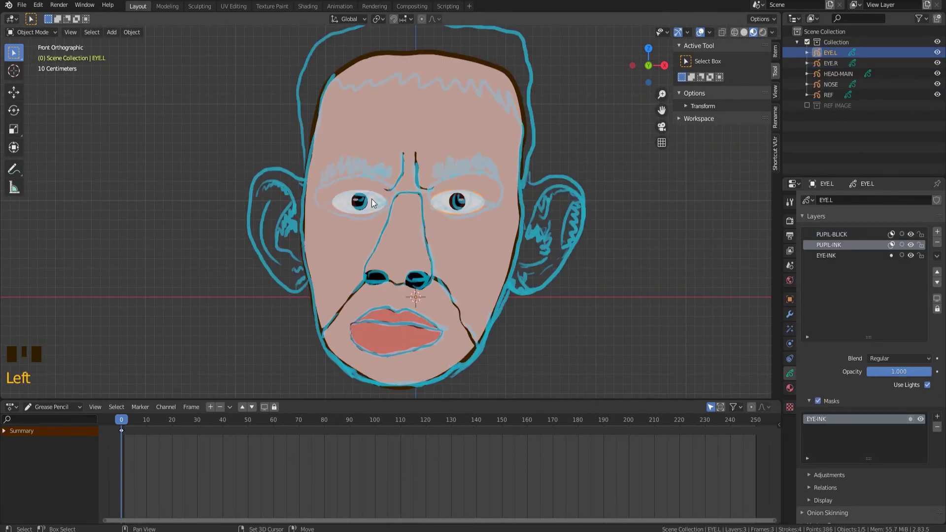
{"action": "left_click", "coordinate": [458, 202], "text": "shift"}
{"action": "mouse_move", "coordinate": [458, 202]}
{"action": "middle_mouse_down"}
{"action": "mouse_move", "coordinate": [464, 224]}
{"action": "mouse_move", "coordinate": [432, 231]}
{"action": "mouse_move", "coordinate": [412, 208]}
{"action": "middle_mouse_up"}
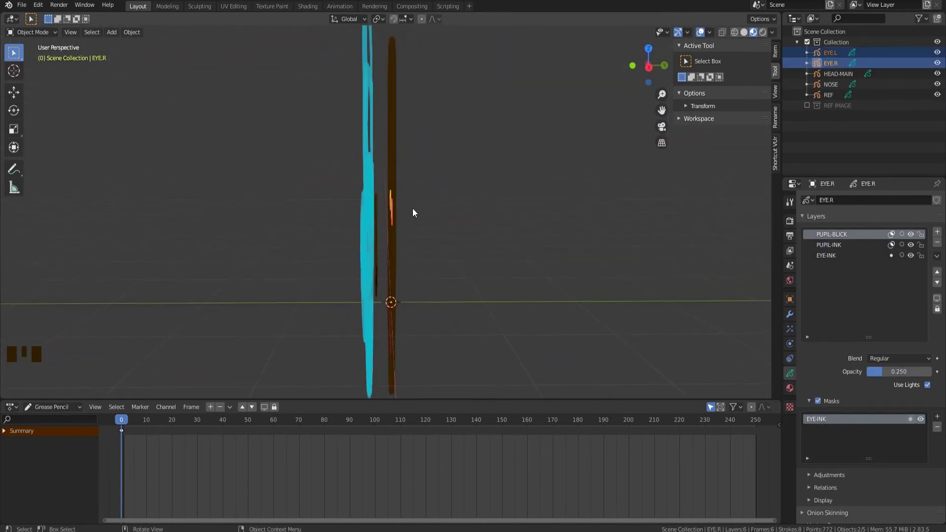
{"action": "key", "text": "g"}
{"action": "key", "text": "y"}
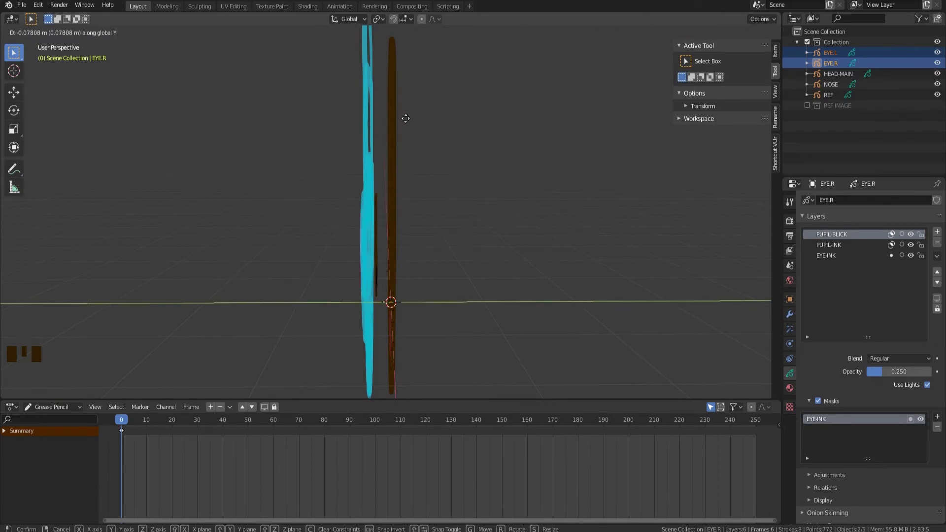
{"action": "left_click", "coordinate": [403, 119]}
{"action": "key", "text": "KP_1"}
{"action": "scroll", "coordinate": [450, 167], "scroll_direction": "up", "scroll_amount": 1}
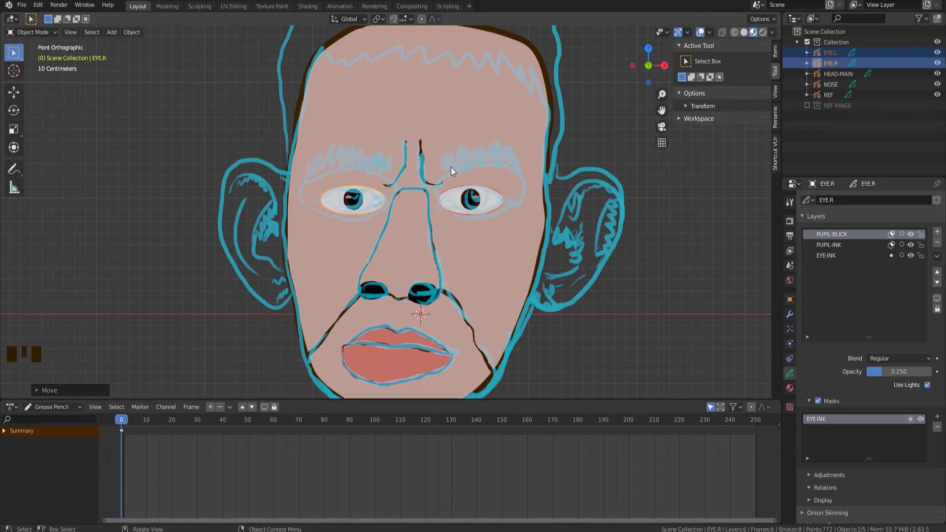
Step: Add a new layer named SHADES to HEAD-MAIN, directly above the MOUTH-WRINKLES layer
{"action": "left_click", "coordinate": [466, 110]}
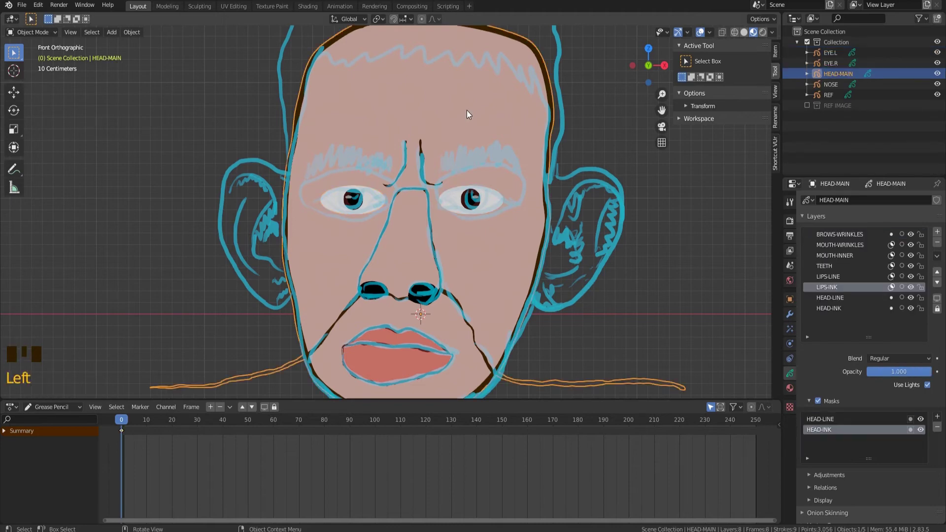
{"action": "scroll", "coordinate": [848, 228], "scroll_direction": "up", "scroll_amount": 2}
{"action": "left_click", "coordinate": [839, 245]}
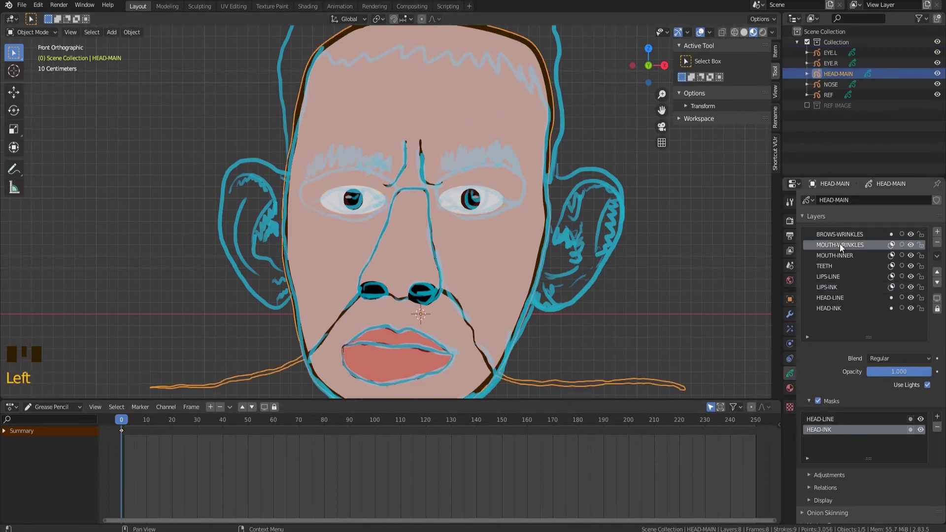
{"action": "left_click", "coordinate": [936, 232]}
{"action": "double_click", "coordinate": [830, 245]}
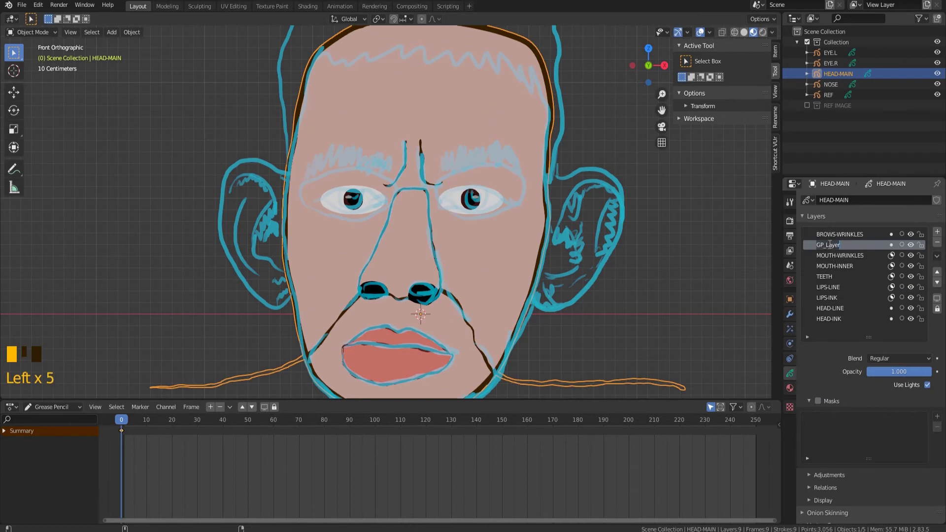
{"action": "type", "text": "SHADES"}
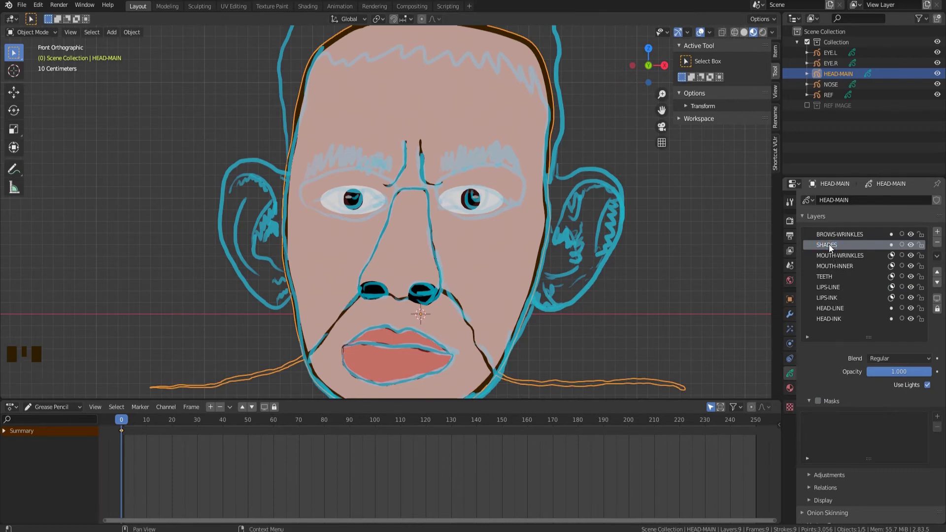
Step: Draw a filled eye-socket shape around each eye on the SHADES layer in Draw Mode, using the MOUTH-INK material and following the reference
{"action": "scroll", "coordinate": [397, 177], "scroll_direction": "up", "scroll_amount": 3}
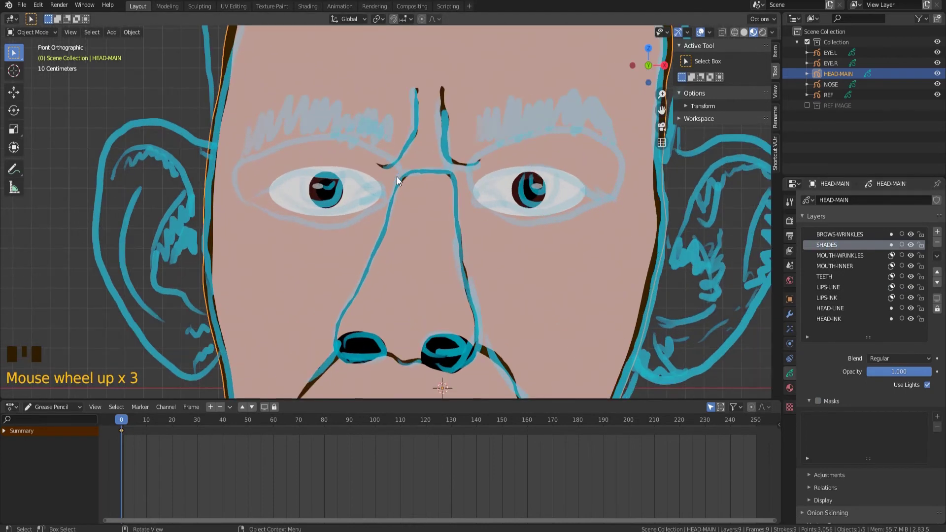
{"action": "middle_click_drag", "start_coordinate": [397, 176], "coordinate": [411, 217], "text": "shift"}
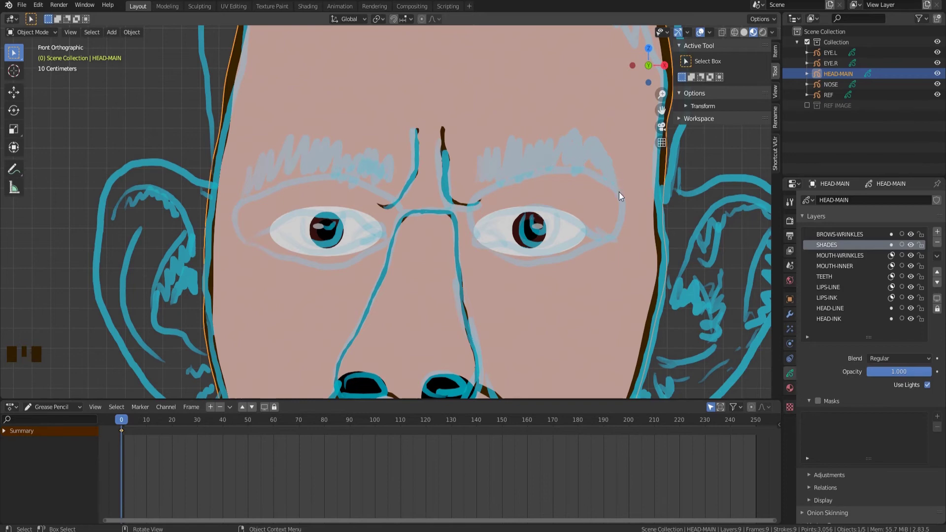
{"action": "left_click", "coordinate": [789, 387]}
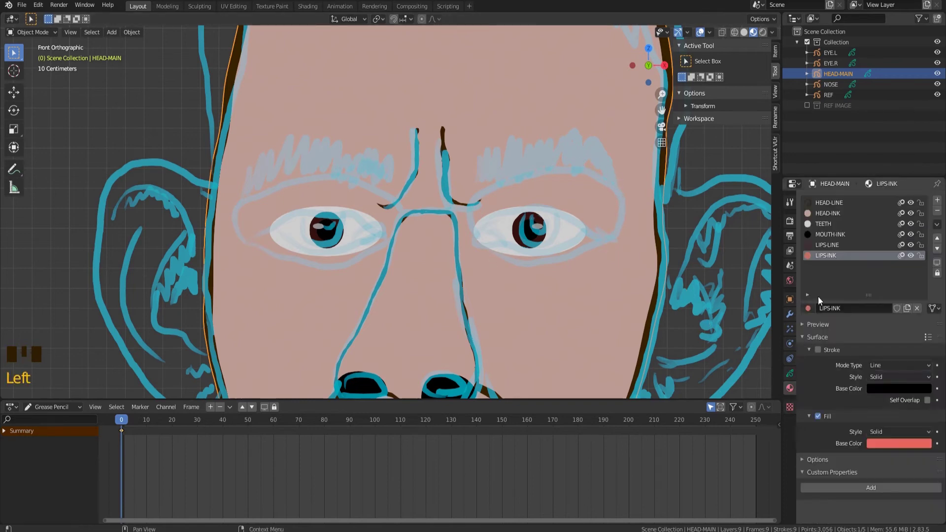
{"action": "left_click", "coordinate": [828, 234]}
{"action": "left_click_drag", "start_coordinate": [45, 34], "coordinate": [41, 76]}
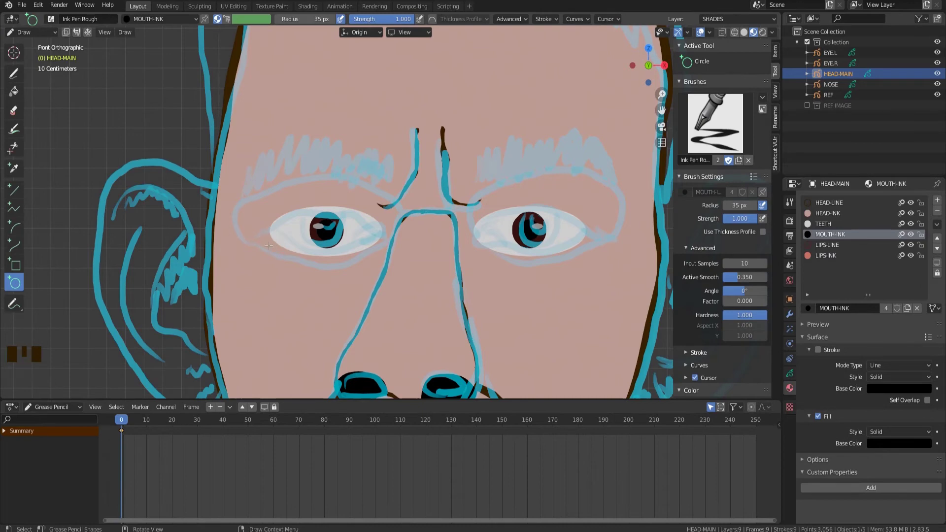
{"action": "left_click_drag", "start_coordinate": [389, 241], "coordinate": [401, 221]}
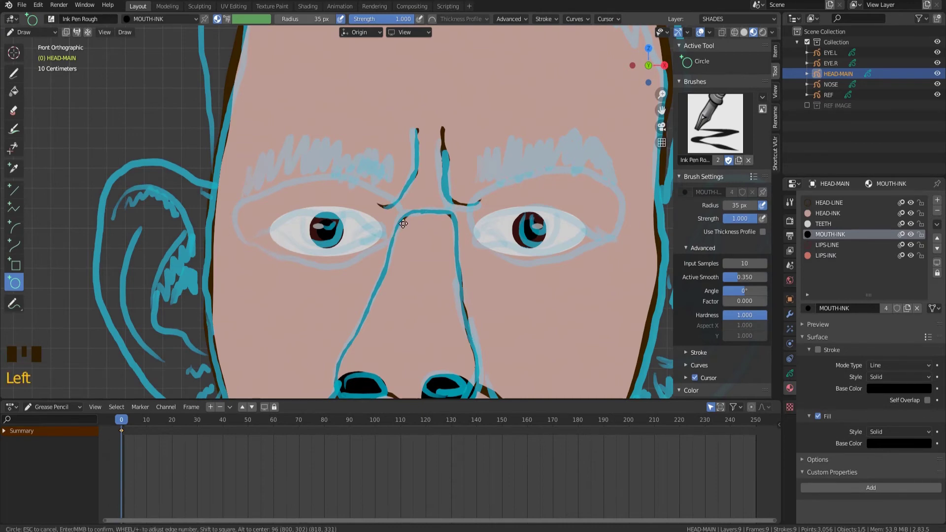
{"action": "mouse_move", "coordinate": [387, 242]}
{"action": "left_mouse_down"}
{"action": "mouse_move", "coordinate": [401, 238]}
{"action": "mouse_move", "coordinate": [313, 181]}
{"action": "mouse_move", "coordinate": [263, 250]}
{"action": "mouse_move", "coordinate": [379, 259]}
{"action": "mouse_move", "coordinate": [398, 209]}
{"action": "left_mouse_up"}
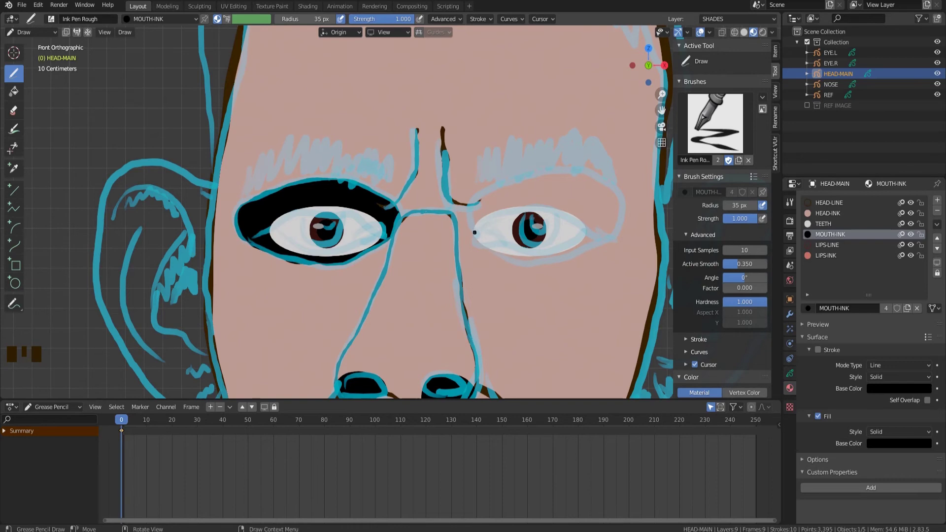
{"action": "mouse_move", "coordinate": [472, 217]}
{"action": "left_mouse_down"}
{"action": "mouse_move", "coordinate": [621, 207]}
{"action": "mouse_move", "coordinate": [471, 217]}
{"action": "left_mouse_up"}
Step: Hide EYE.L, EYE.R and REF, and smooth the edges of the eye-socket shapes with the Smooth brush in Sculpt Mode
{"action": "left_click", "coordinate": [937, 63]}
{"action": "left_click", "coordinate": [936, 53]}
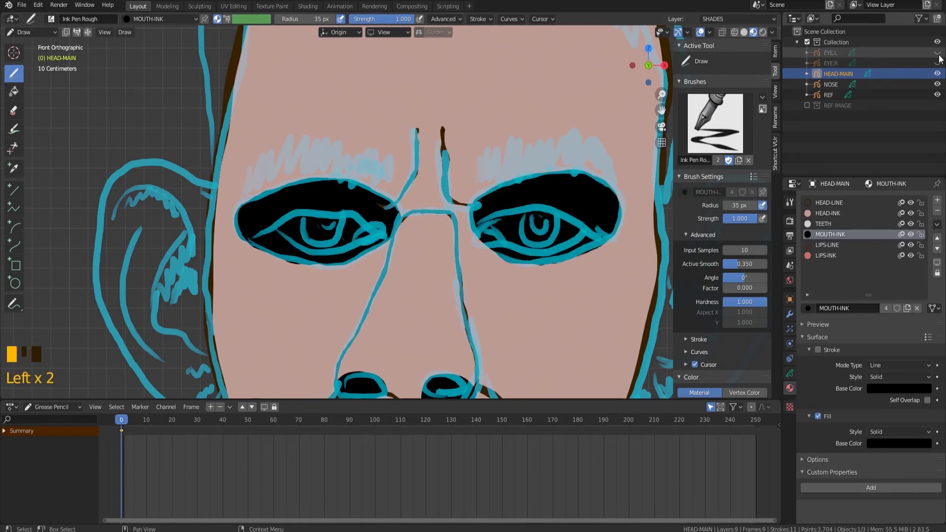
{"action": "left_click", "coordinate": [936, 94]}
{"action": "left_click", "coordinate": [937, 272]}
{"action": "left_click", "coordinate": [32, 32]}
{"action": "left_click", "coordinate": [32, 65]}
{"action": "left_click", "coordinate": [14, 52]}
{"action": "left_click_drag", "start_coordinate": [561, 270], "coordinate": [555, 267]}
Step: Set the SHADES layer's opacity to 0.450 and mask it with the HEAD-INK and HEAD-LINE layers
{"action": "left_click", "coordinate": [790, 373]}
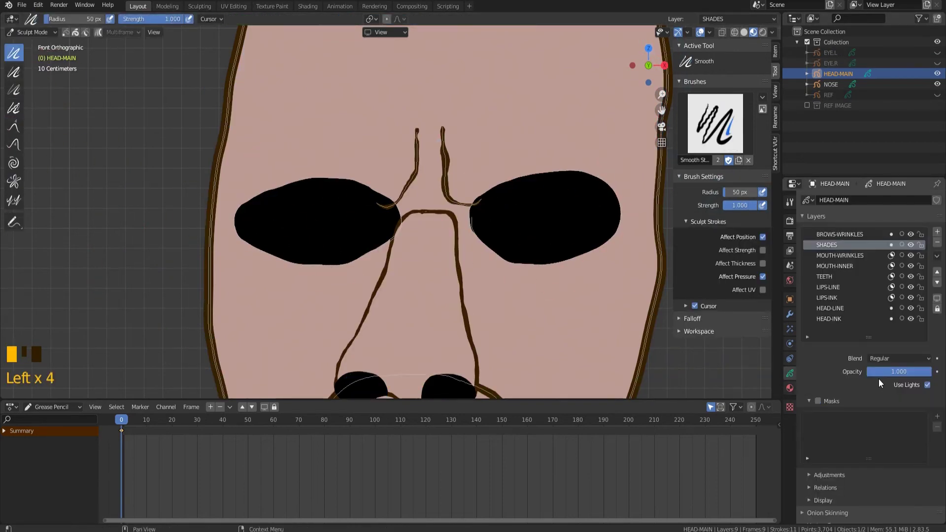
{"action": "left_click_drag", "start_coordinate": [878, 372], "coordinate": [843, 373]}
{"action": "left_click", "coordinate": [936, 417]}
{"action": "left_click", "coordinate": [885, 440]}
{"action": "left_click", "coordinate": [936, 417]}
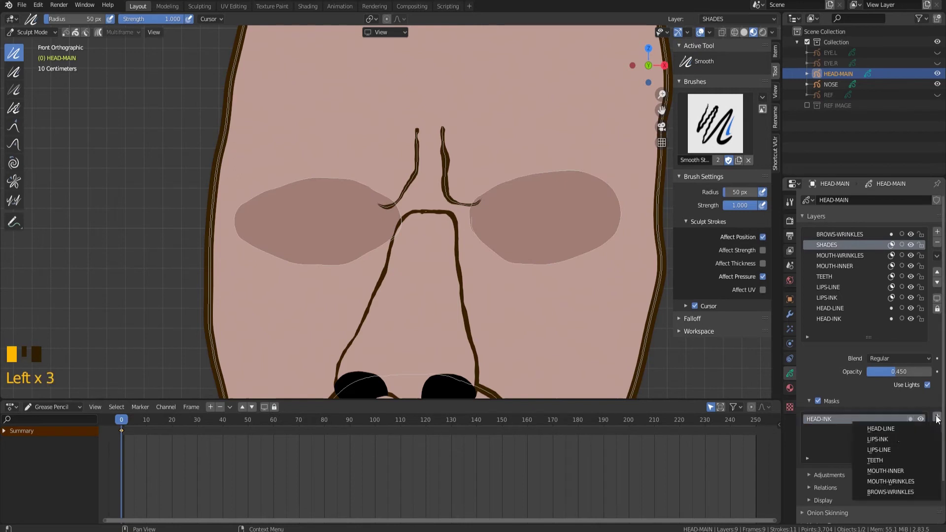
{"action": "left_click", "coordinate": [876, 429]}
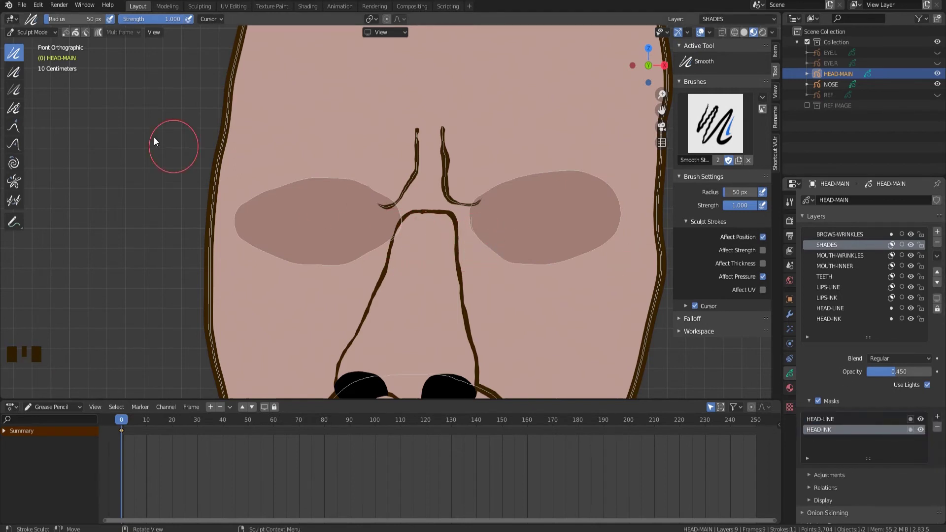
Step: Return to Object Mode, check the shading from the side, and unhide EYE.L, EYE.R and REF in the front view
{"action": "left_click", "coordinate": [29, 32]}
{"action": "left_click", "coordinate": [31, 43]}
{"action": "middle_click_drag", "start_coordinate": [433, 246], "coordinate": [468, 271]}
{"action": "key", "text": "KP_3"}
{"action": "key", "text": "KP_1"}
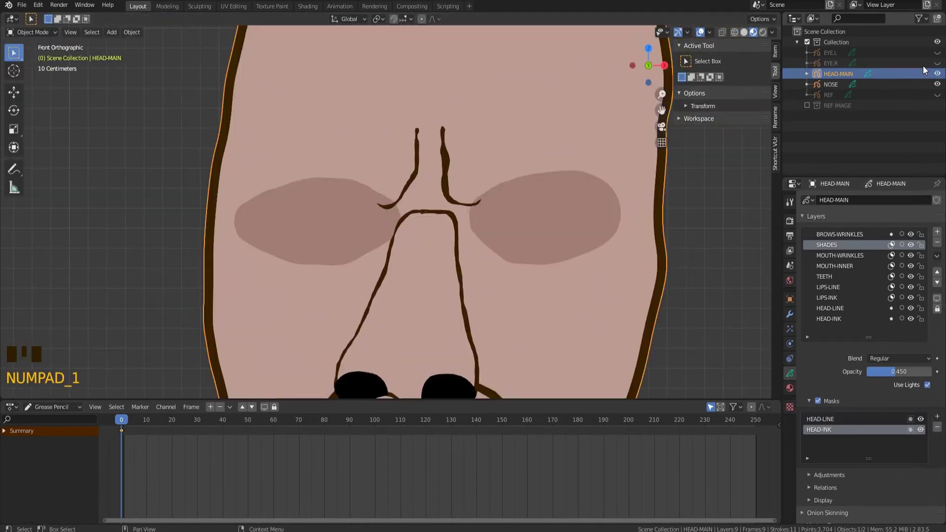
{"action": "left_click", "coordinate": [936, 63]}
{"action": "left_click", "coordinate": [936, 52]}
{"action": "left_click", "coordinate": [937, 94]}
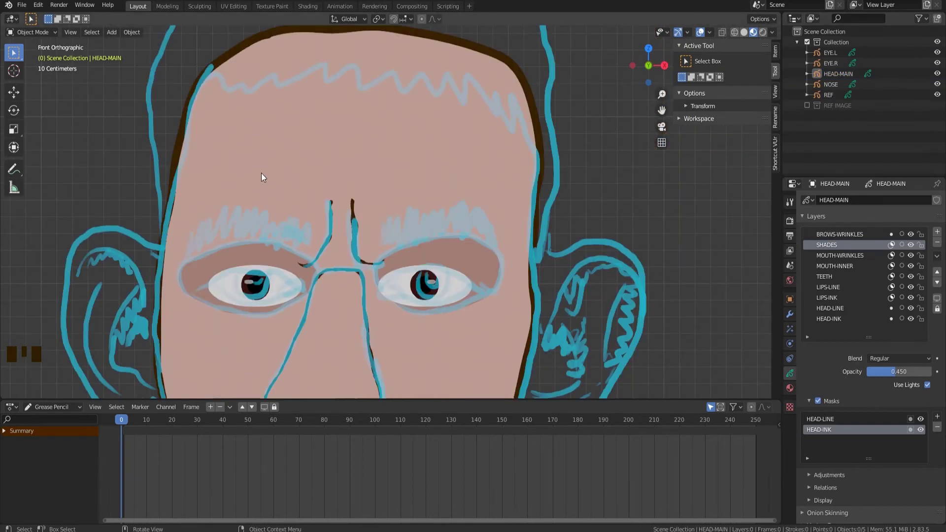
Step: Add a blank Grease Pencil object and place it inside Collection with the other head parts
{"action": "key", "text": "shift+a"}
{"action": "mouse_move", "coordinate": [261, 172]}
{"action": "left_click", "coordinate": [291, 173]}
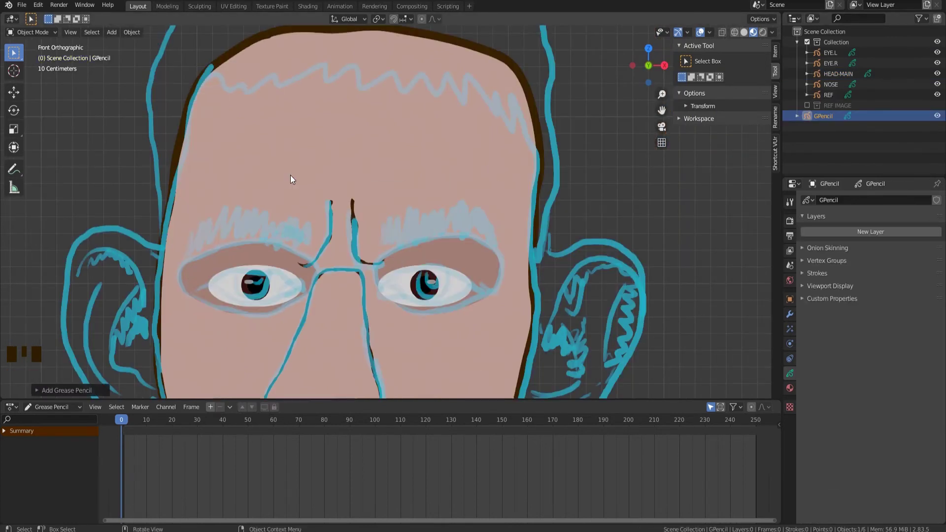
{"action": "left_click_drag", "start_coordinate": [820, 116], "coordinate": [828, 90]}
{"action": "left_click", "coordinate": [833, 76]}
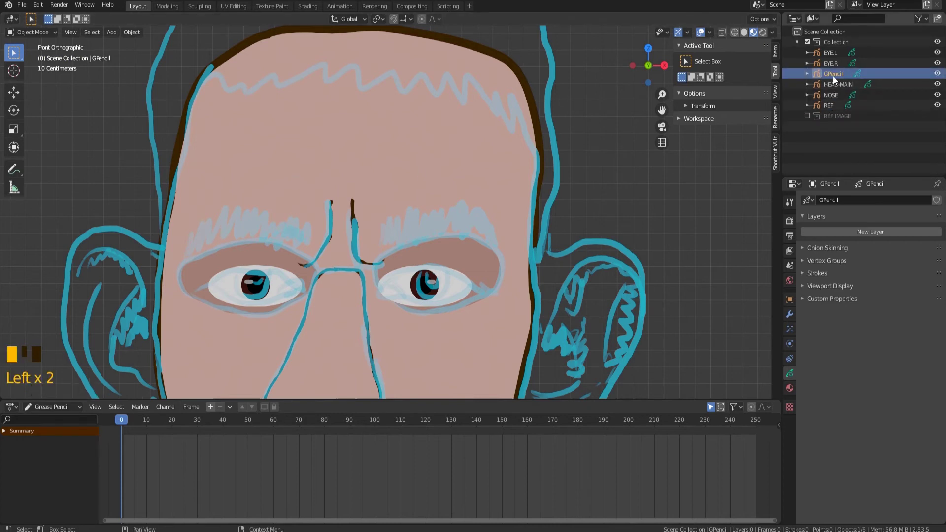
Step: Rename the new Grease Pencil object and its data to EYELID-UPPER.L
{"action": "double_click", "coordinate": [833, 74]}
{"action": "type", "text": "EYE"}
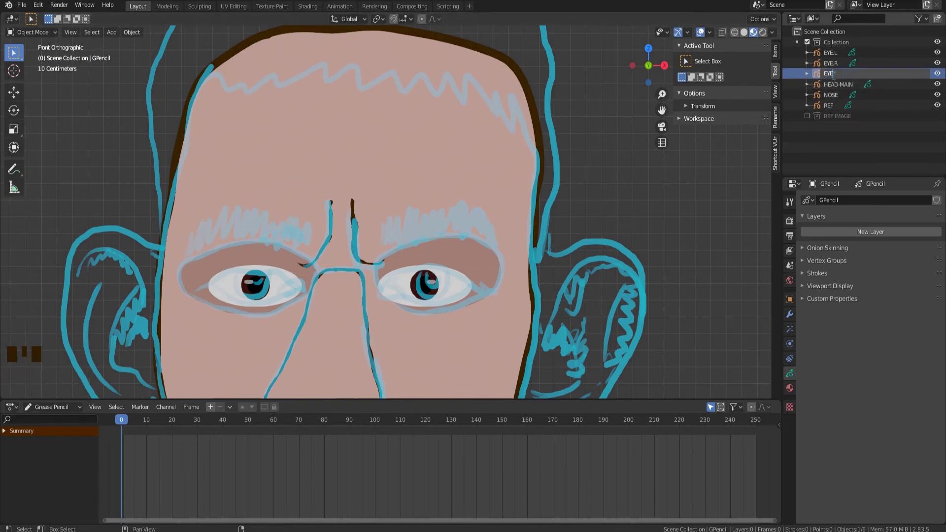
{"action": "type", "text": "LID-UPPER.L"}
{"action": "key", "text": "Return"}
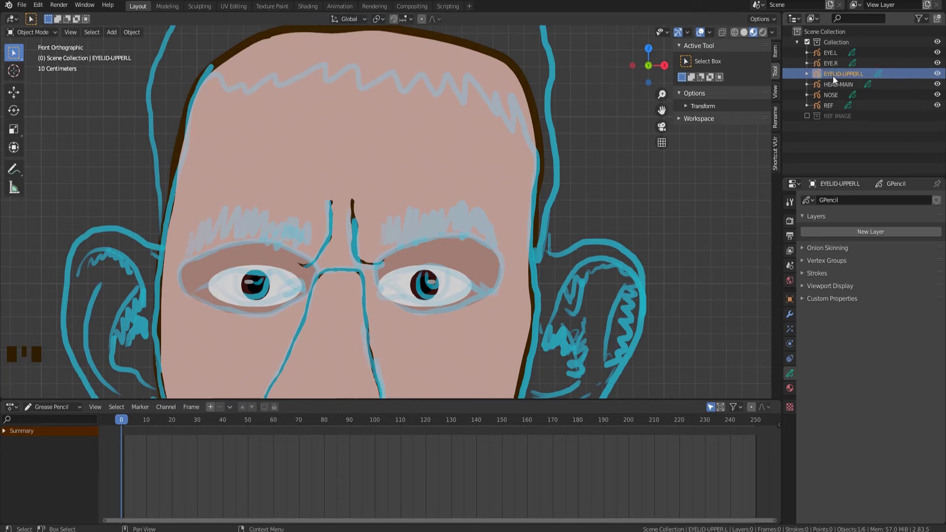
{"action": "left_click", "coordinate": [847, 200]}
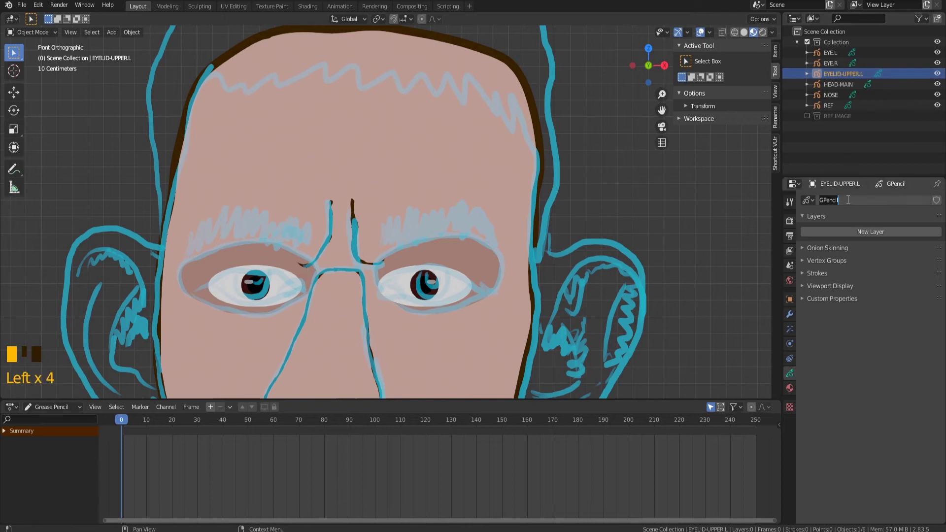
{"action": "type", "text": "EYELID-UPPER.L"}
{"action": "key", "text": "Return"}
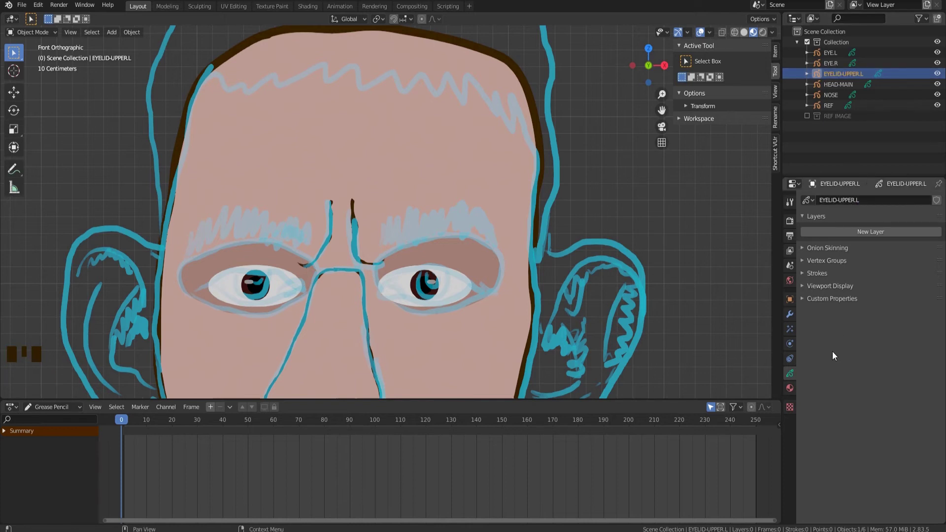
Step: Add two material slots to EYELID-UPPER.L and assign the existing HEAD-INK and HEAD-LINE materials to them
{"action": "left_click", "coordinate": [790, 388]}
{"action": "left_click", "coordinate": [936, 199]}
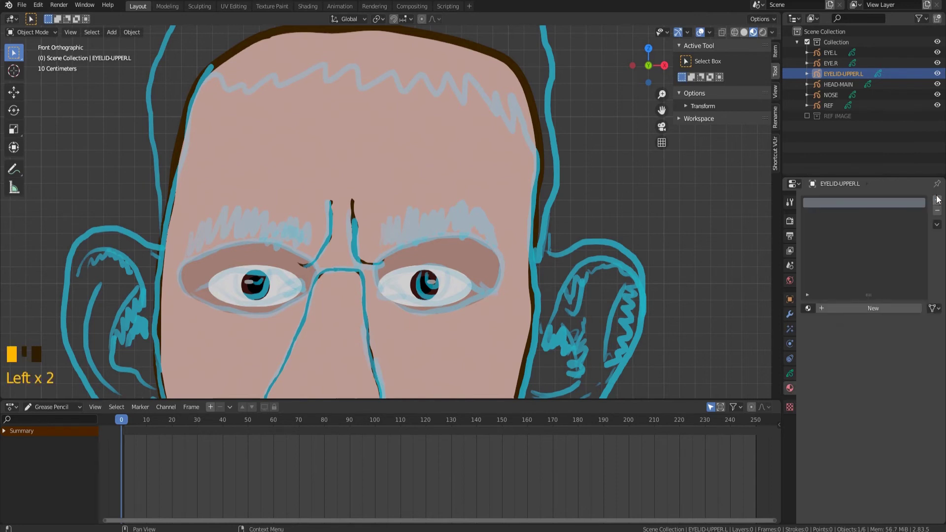
{"action": "left_click", "coordinate": [936, 199]}
{"action": "left_click", "coordinate": [937, 210]}
{"action": "left_click", "coordinate": [809, 309]}
{"action": "left_click", "coordinate": [832, 324]}
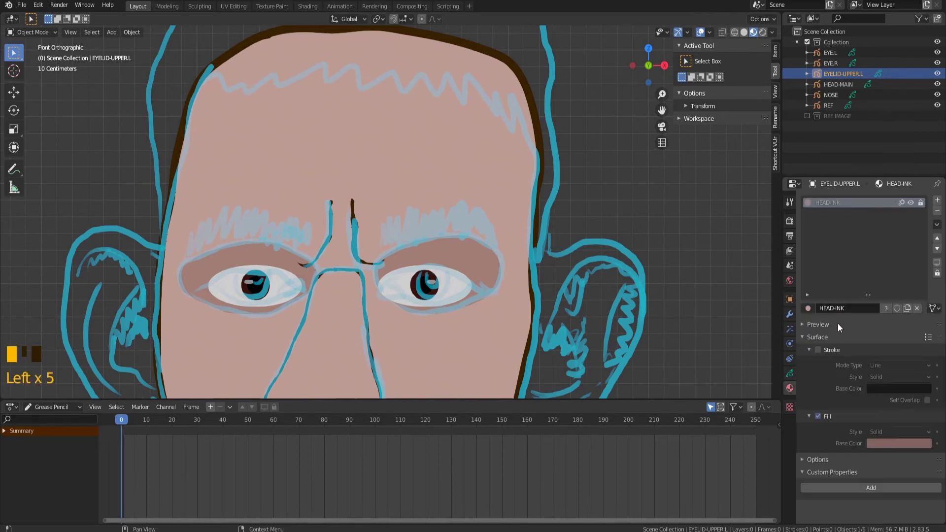
{"action": "left_click", "coordinate": [937, 200]}
{"action": "left_click", "coordinate": [867, 213]}
{"action": "left_click", "coordinate": [808, 308]}
{"action": "left_click", "coordinate": [832, 334]}
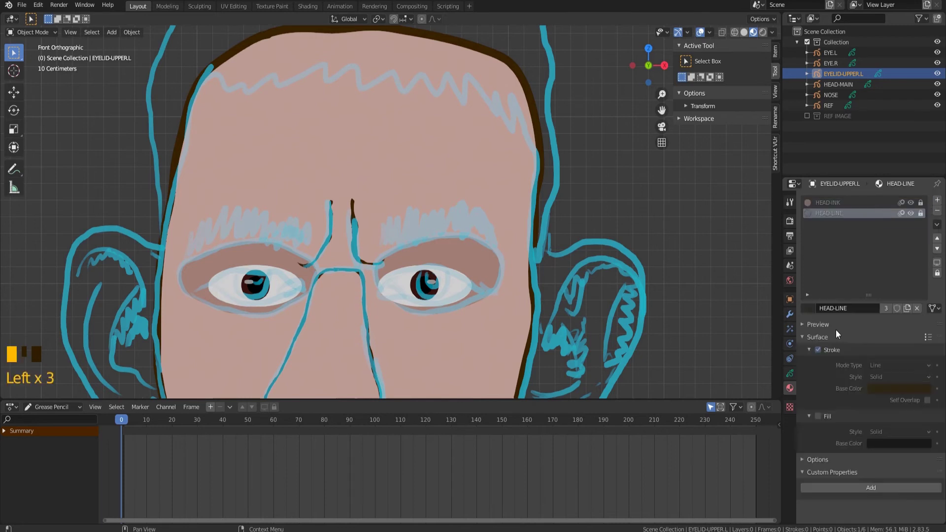
Step: Unlock the eyelid's materials and assign the existing MOUTH-INK material to its third slot
{"action": "left_click", "coordinate": [826, 224]}
{"action": "left_click", "coordinate": [826, 224]}
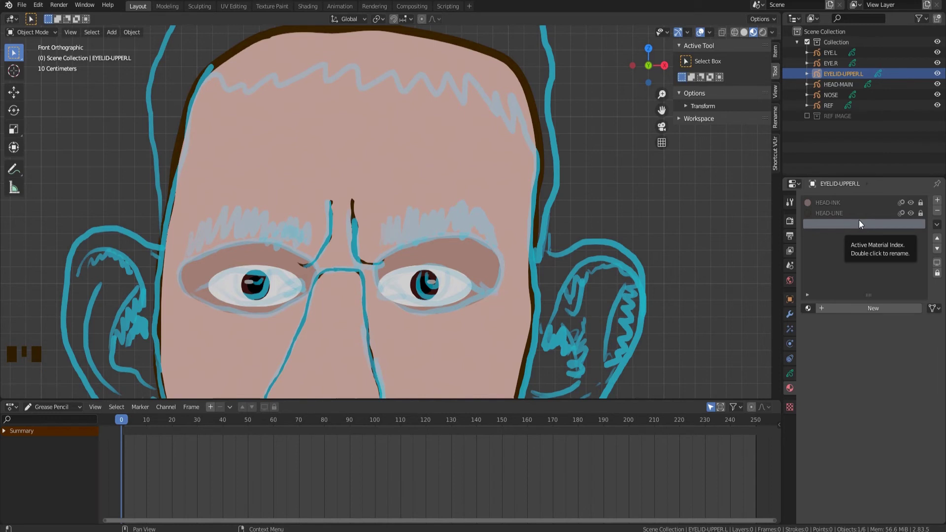
{"action": "double_click", "coordinate": [845, 225]}
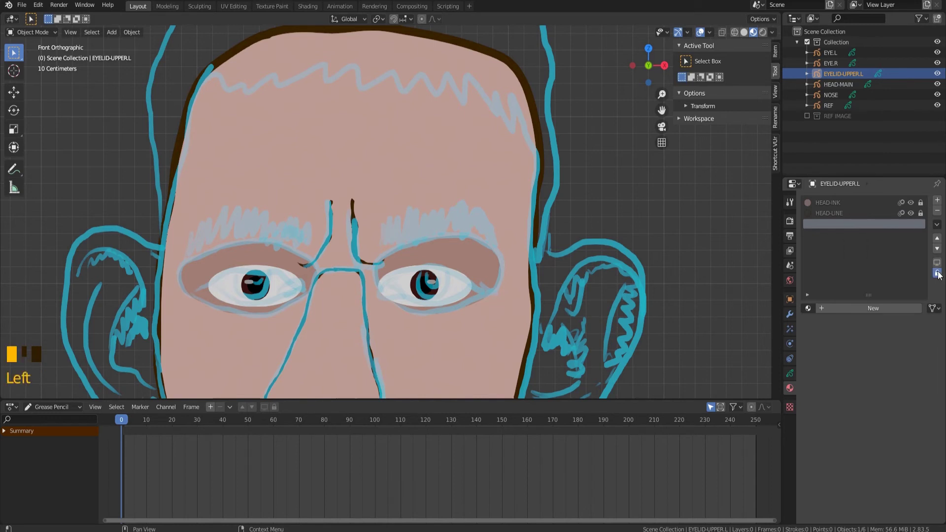
{"action": "left_click", "coordinate": [807, 307]}
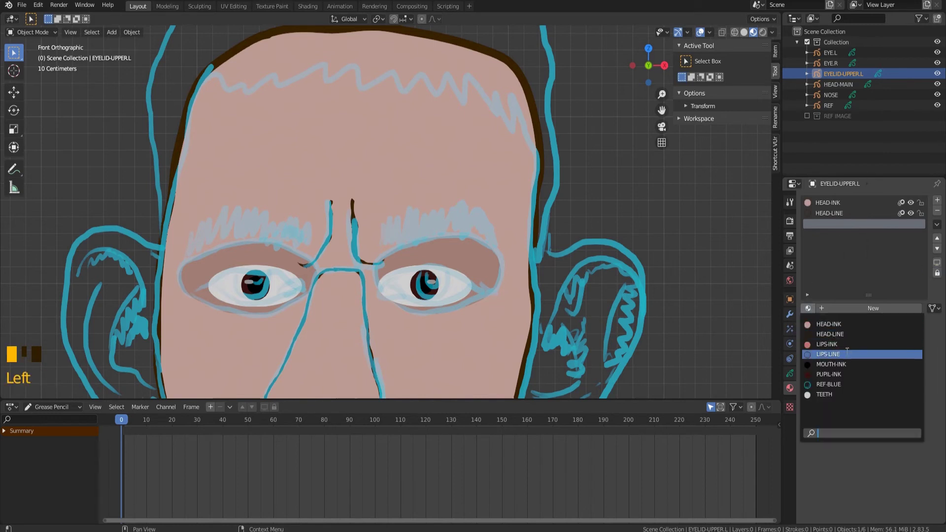
{"action": "left_click", "coordinate": [850, 363]}
Step: Create two layers in EYELID-UPPER.L named EYELID-INK and, above it, EYELID-LINE
{"action": "double_click", "coordinate": [853, 234]}
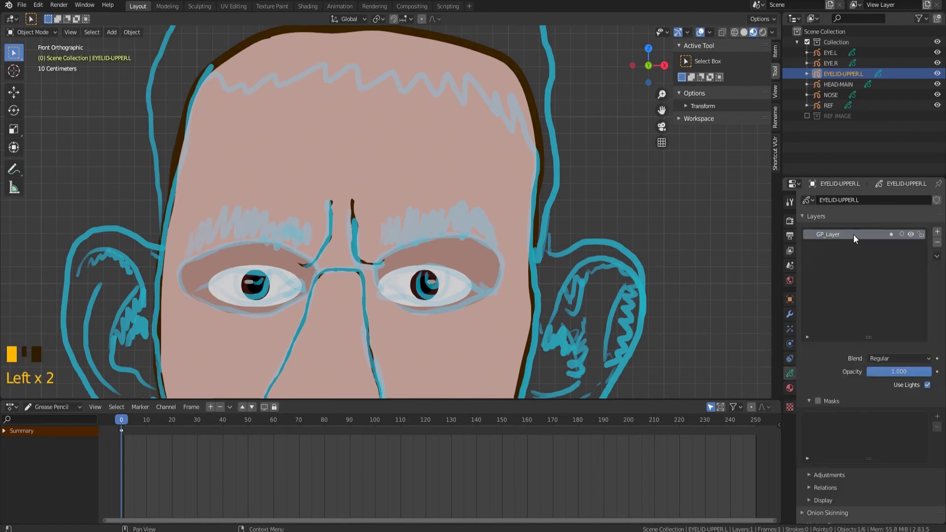
{"action": "type", "text": "EYELID"}
{"action": "key", "text": "Right"}
{"action": "key", "text": "Right"}
{"action": "type", "text": "-INK"}
{"action": "left_click", "coordinate": [936, 232]}
{"action": "double_click", "coordinate": [837, 235]}
{"action": "type", "text": "EYELID-LINE"}
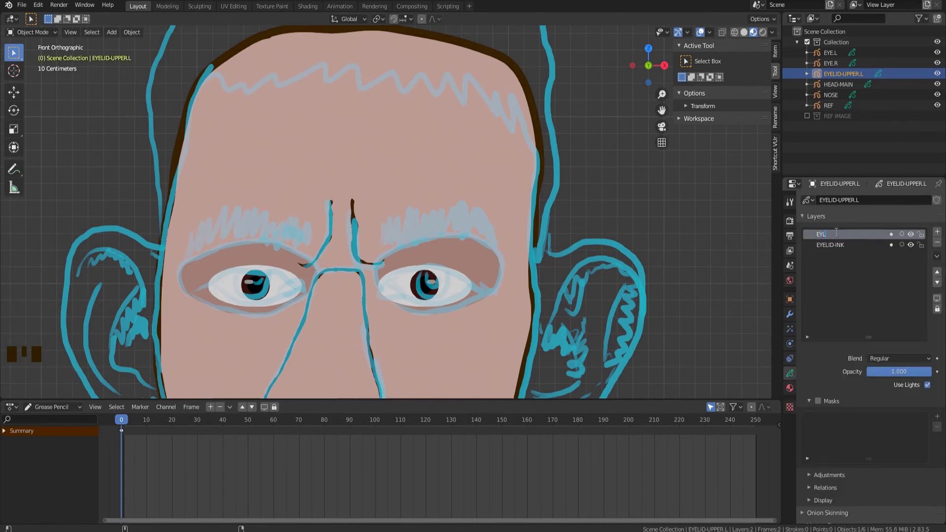
{"action": "key", "text": "Return"}
Step: Add a layer named EYELID-SHADE and move it down between EYELID-LINE and EYELID-INK
{"action": "left_click", "coordinate": [937, 232]}
{"action": "double_click", "coordinate": [847, 234]}
{"action": "type", "text": "EYELID-SHADE"}
{"action": "key", "text": "Return"}
{"action": "left_click", "coordinate": [936, 281]}
Step: Hide HEAD-MAIN and switch EYELID-UPPER.L to Draw Mode with the EYELID-INK layer active
{"action": "left_click", "coordinate": [843, 255]}
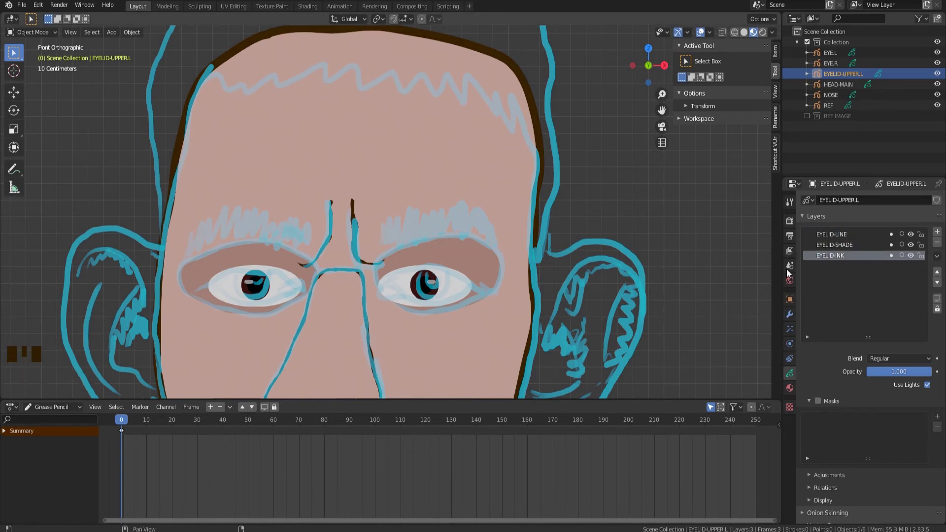
{"action": "scroll", "coordinate": [397, 267], "scroll_direction": "up", "scroll_amount": 2}
{"action": "middle_click_drag", "start_coordinate": [421, 259], "coordinate": [414, 242], "text": "shift"}
{"action": "left_click", "coordinate": [937, 84]}
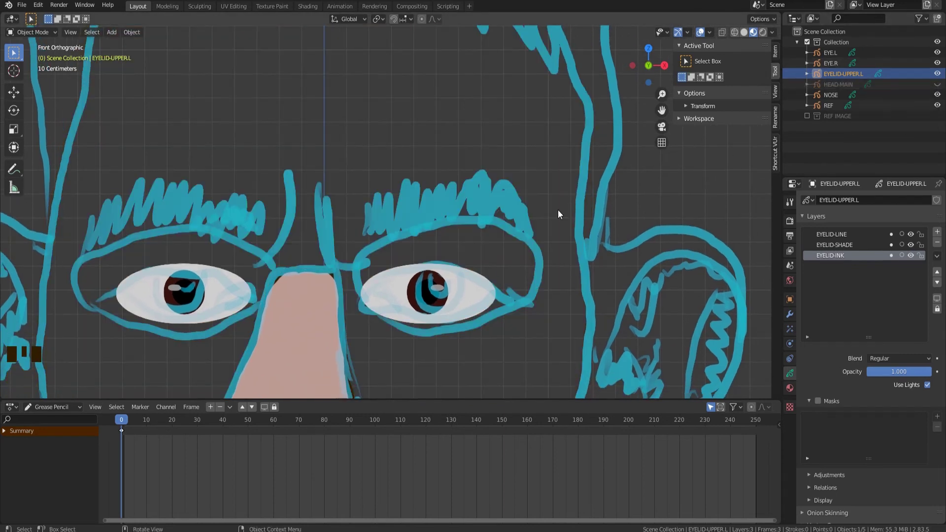
{"action": "left_click", "coordinate": [33, 32]}
{"action": "left_click", "coordinate": [37, 64]}
Step: Draw the filled upper eyelid shape above EYE.L along the reference outline, using the Pen brush and the HEAD-INK material
{"action": "left_click", "coordinate": [714, 123]}
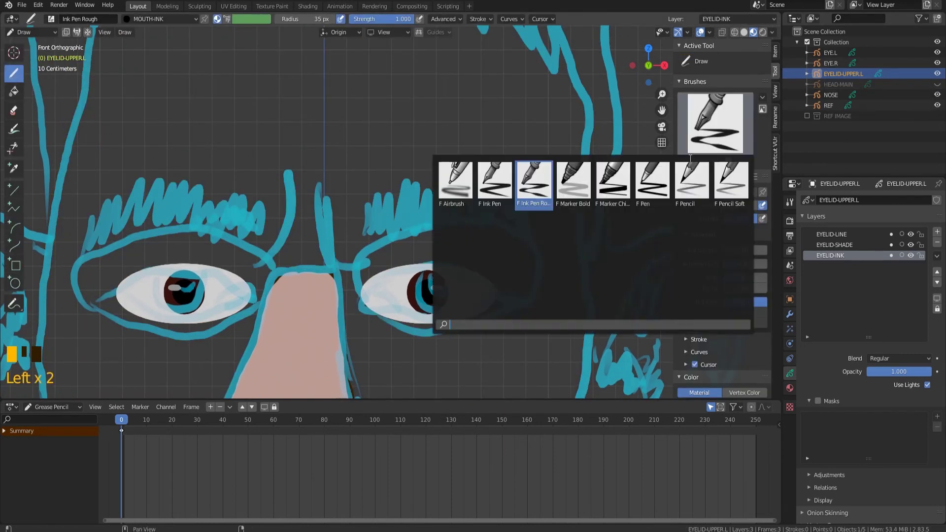
{"action": "left_click", "coordinate": [659, 182]}
{"action": "left_click", "coordinate": [788, 388]}
{"action": "left_click", "coordinate": [827, 202]}
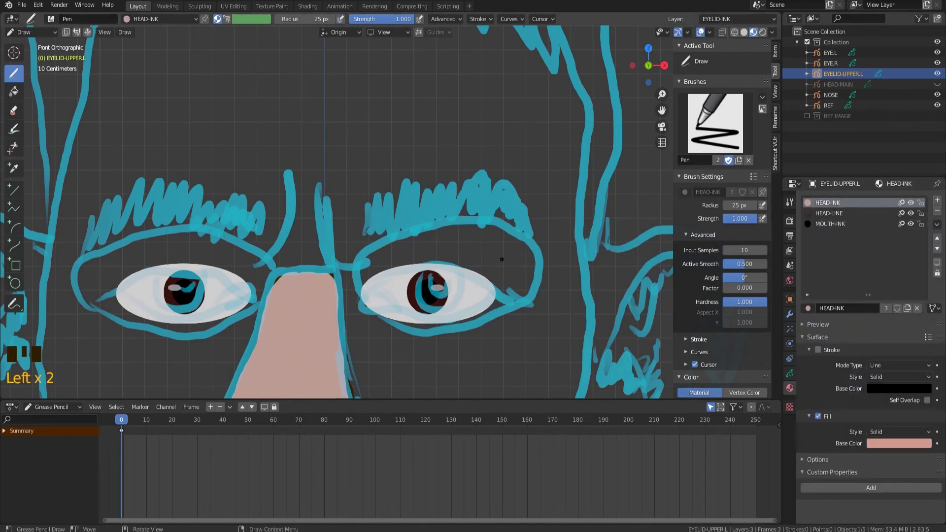
{"action": "left_click", "coordinate": [355, 276]}
{"action": "mouse_move", "coordinate": [534, 278]}
{"action": "left_mouse_down"}
{"action": "mouse_move", "coordinate": [540, 257]}
{"action": "mouse_move", "coordinate": [497, 224]}
{"action": "mouse_move", "coordinate": [443, 222]}
{"action": "mouse_move", "coordinate": [364, 252]}
{"action": "mouse_move", "coordinate": [356, 277]}
{"action": "left_mouse_up"}
{"action": "scroll", "coordinate": [355, 278], "scroll_direction": "up", "scroll_amount": 3}
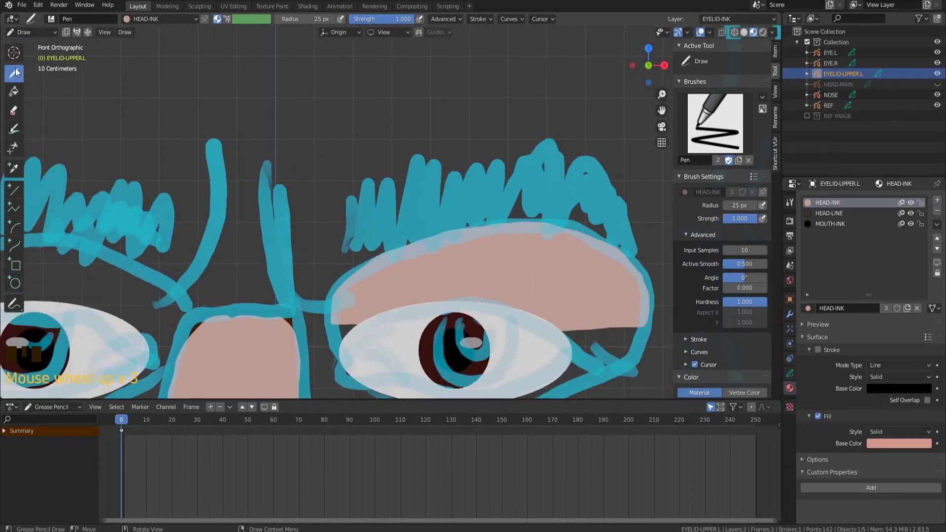
Step: Switch EYELID-UPPER.L to Sculpt Mode and hide EYE.L
{"action": "left_click", "coordinate": [29, 32]}
{"action": "left_click", "coordinate": [36, 61]}
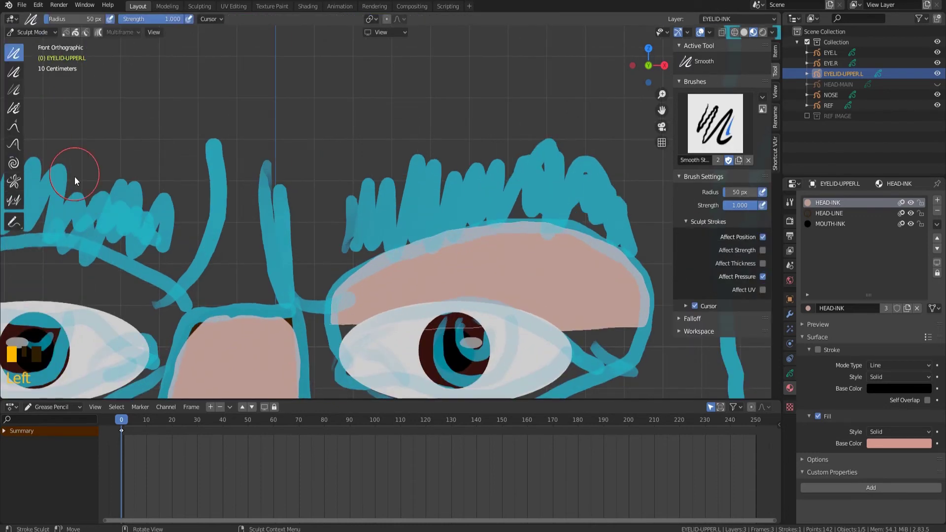
{"action": "left_click", "coordinate": [14, 127]}
{"action": "middle_click_drag", "start_coordinate": [405, 252], "coordinate": [369, 224], "text": "shift"}
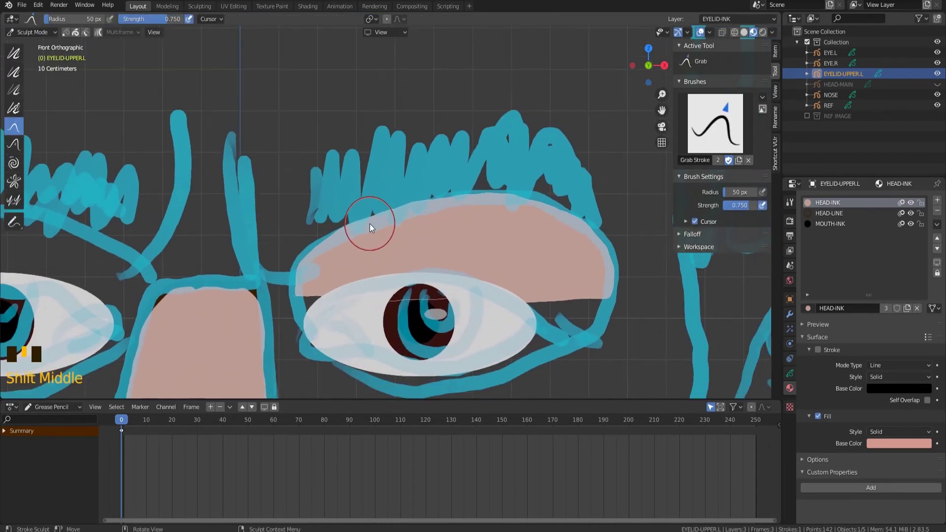
{"action": "left_click", "coordinate": [937, 53]}
Step: Straighten the lower edge and outer corner of the upper eyelid fill with the Grab sculpt brush
{"action": "left_click", "coordinate": [13, 71]}
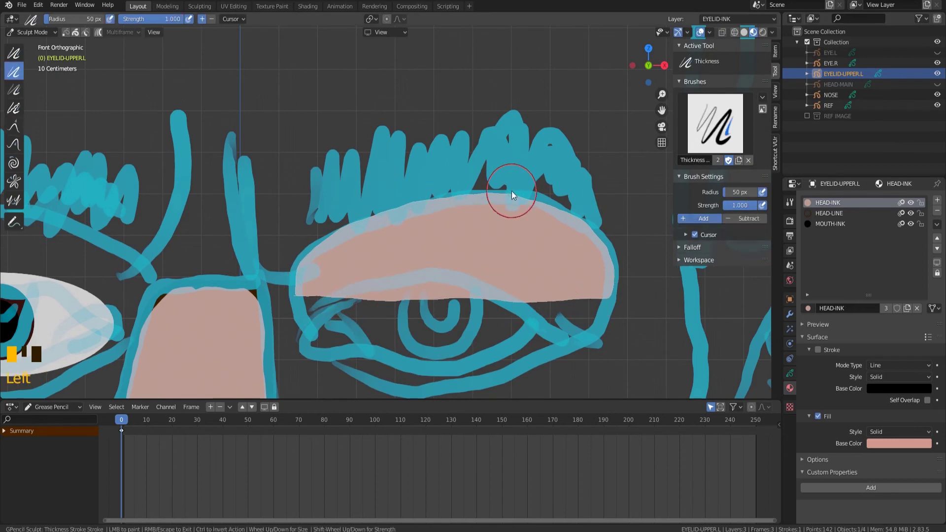
{"action": "scroll", "coordinate": [511, 191], "scroll_direction": "down", "scroll_amount": 2}
{"action": "left_click", "coordinate": [14, 127]}
{"action": "left_click_drag", "start_coordinate": [330, 269], "coordinate": [349, 273]}
{"action": "left_click_drag", "start_coordinate": [388, 281], "coordinate": [388, 278]}
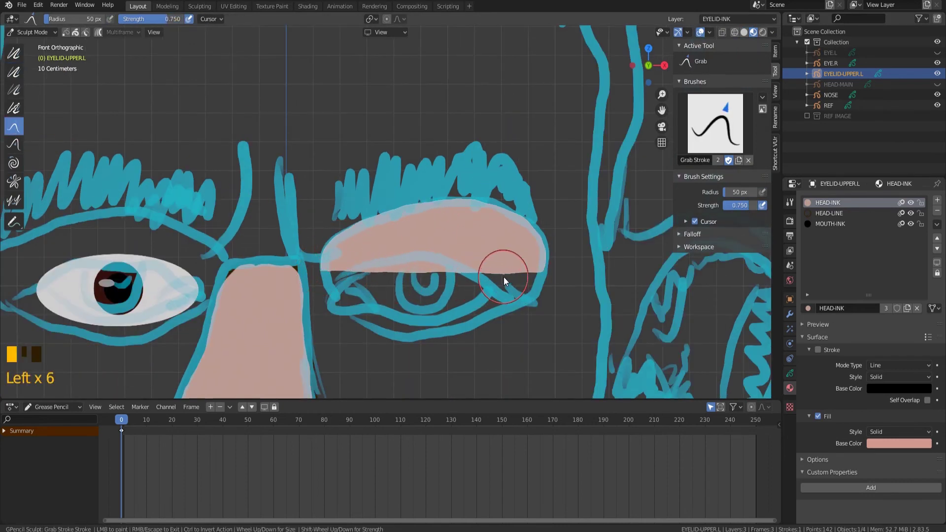
{"action": "left_click_drag", "start_coordinate": [503, 276], "coordinate": [504, 274]}
{"action": "left_click_drag", "start_coordinate": [528, 275], "coordinate": [528, 273]}
{"action": "left_click_drag", "start_coordinate": [540, 269], "coordinate": [544, 254]}
{"action": "left_click_drag", "start_coordinate": [542, 264], "coordinate": [544, 265]}
Step: Draw a line along the eyelid's lower edge on the EYELID-LINE layer, using the Ink Pen Rough brush and the HEAD-LINE material
{"action": "left_click", "coordinate": [35, 32]}
{"action": "left_click", "coordinate": [35, 80]}
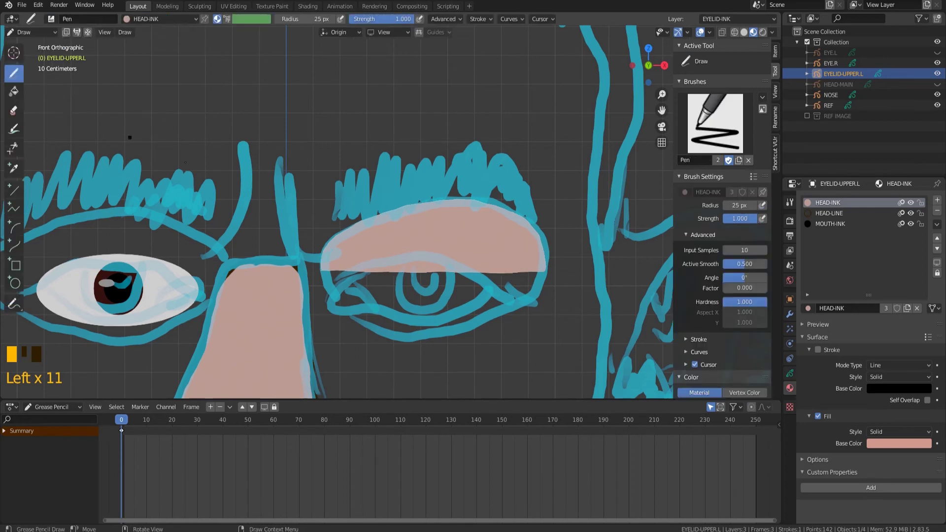
{"action": "left_click", "coordinate": [829, 212]}
{"action": "left_click", "coordinate": [790, 372]}
{"action": "left_click", "coordinate": [836, 244]}
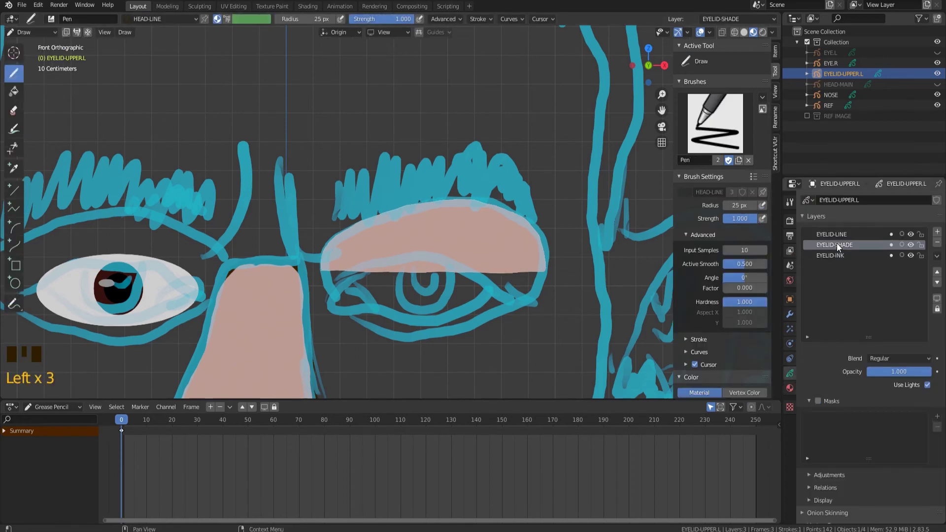
{"action": "left_click", "coordinate": [831, 233]}
{"action": "scroll", "coordinate": [408, 275], "scroll_direction": "up", "scroll_amount": 3}
{"action": "left_click", "coordinate": [714, 123]}
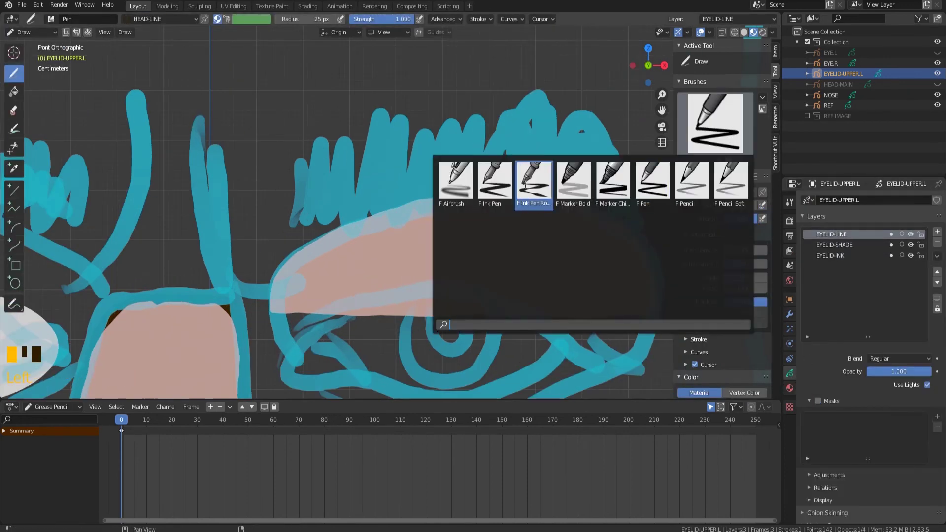
{"action": "left_click", "coordinate": [525, 184]}
{"action": "left_click_drag", "start_coordinate": [272, 310], "coordinate": [659, 319]}
Step: Hide REF, lock every layer except EYELID-LINE, and return EYELID-UPPER.L to Sculpt Mode
{"action": "left_click", "coordinate": [937, 106]}
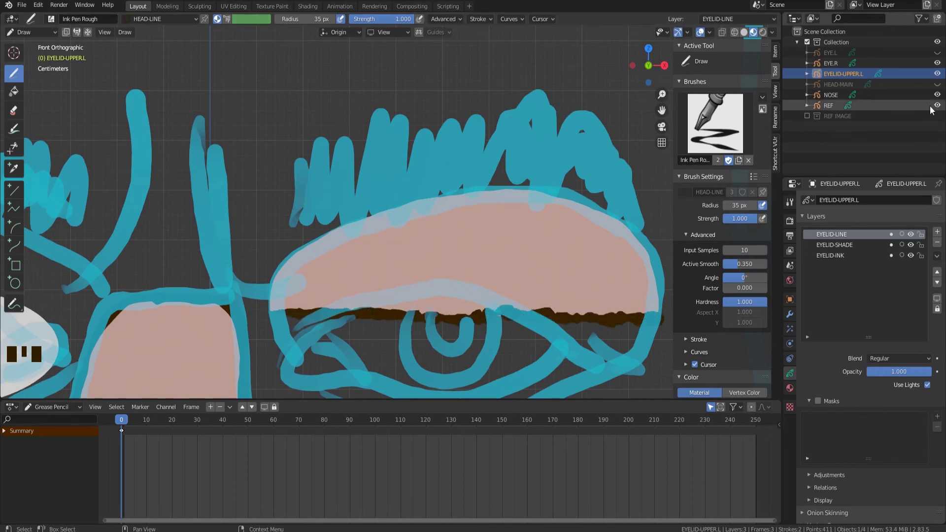
{"action": "left_click", "coordinate": [937, 308]}
{"action": "left_click", "coordinate": [27, 32]}
{"action": "left_click", "coordinate": [35, 67]}
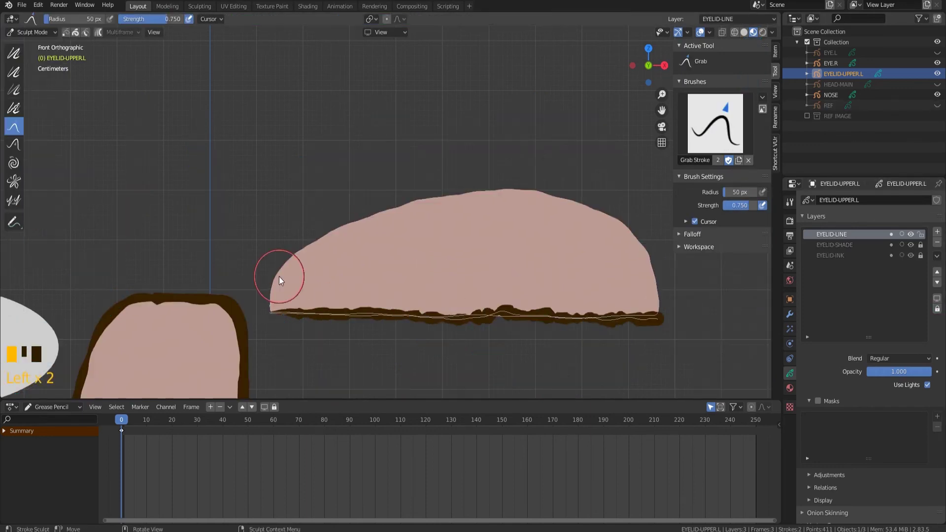
Step: Thicken the middle and inner stretches of the eyelid line with the Thickness sculpt brush at 50 px radius
{"action": "left_click", "coordinate": [13, 72]}
{"action": "mouse_move", "coordinate": [459, 321]}
{"action": "left_mouse_down", "text": "shift"}
{"action": "mouse_move", "coordinate": [475, 321]}
{"action": "mouse_move", "coordinate": [405, 317]}
{"action": "left_mouse_up", "text": "shift"}
{"action": "left_click", "coordinate": [495, 317]}
{"action": "left_click", "coordinate": [452, 320]}
{"action": "left_click", "coordinate": [452, 320]}
{"action": "left_click", "coordinate": [424, 319]}
{"action": "left_click", "coordinate": [387, 316]}
{"action": "left_click", "coordinate": [344, 316]}
{"action": "left_click", "coordinate": [344, 316]}
{"action": "left_click", "coordinate": [358, 316]}
{"action": "left_click", "coordinate": [323, 310]}
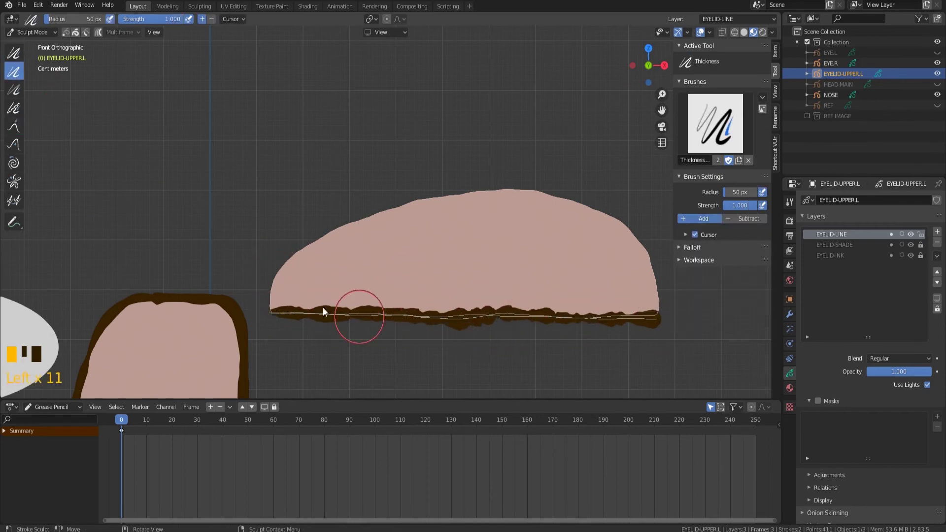
Step: Thin the outer end and overly thick spots of the eyelid line by subtracting with the Thickness brush
{"action": "left_click", "coordinate": [671, 325], "text": "ctrl"}
{"action": "left_click", "coordinate": [655, 321], "text": "ctrl"}
{"action": "left_click", "coordinate": [629, 323], "text": "ctrl"}
{"action": "left_click", "coordinate": [463, 320], "text": "ctrl"}
{"action": "left_click", "coordinate": [384, 313], "text": "ctrl"}
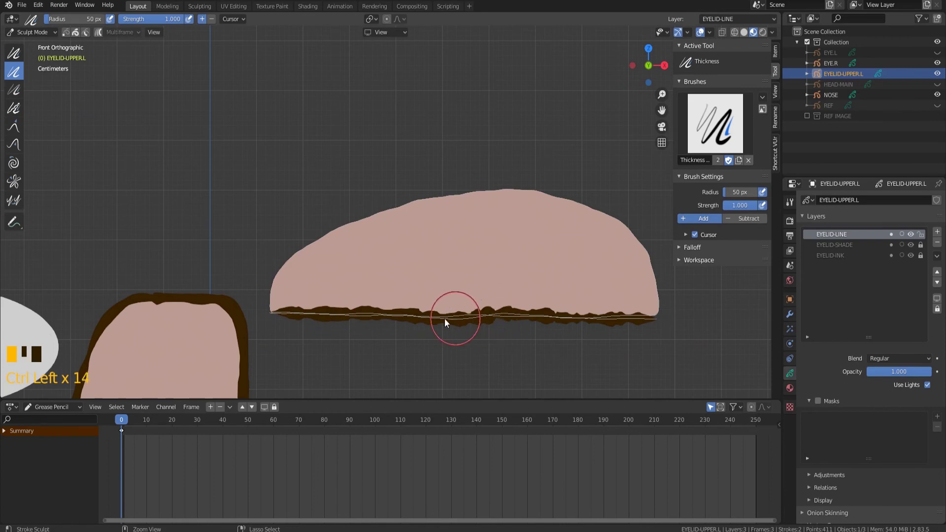
Step: Return EYELID-UPPER.L to Draw Mode and unlock all of its layers
{"action": "left_click", "coordinate": [13, 127]}
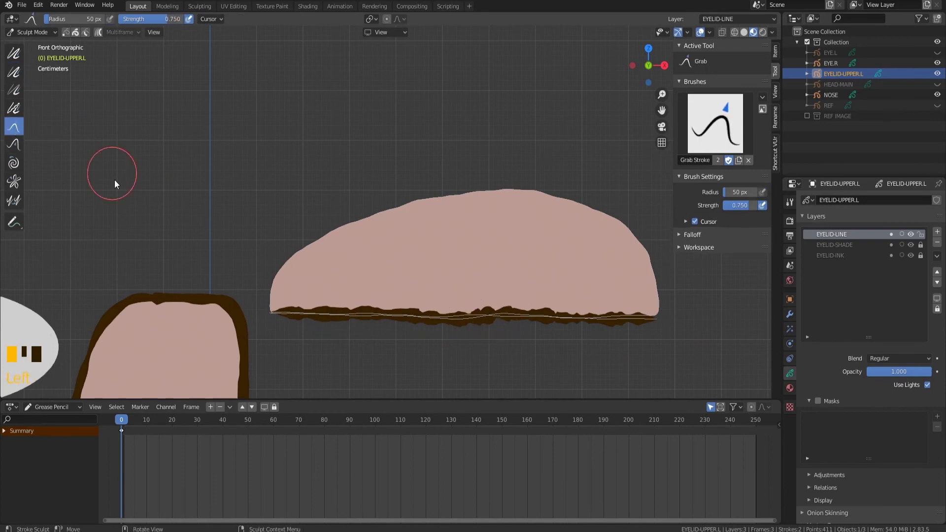
{"action": "left_click", "coordinate": [33, 34]}
{"action": "left_click", "coordinate": [27, 76]}
{"action": "scroll", "coordinate": [389, 249], "scroll_direction": "down", "scroll_amount": 3}
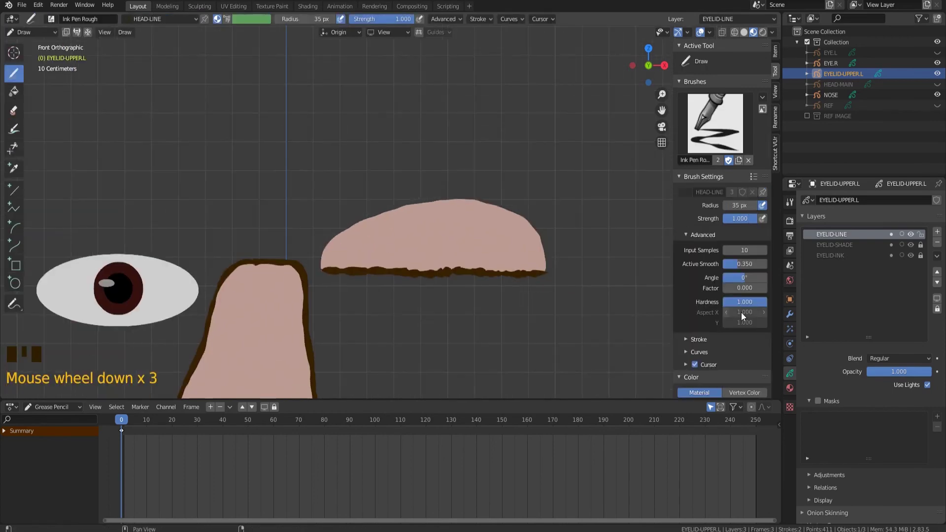
{"action": "left_click", "coordinate": [921, 304]}
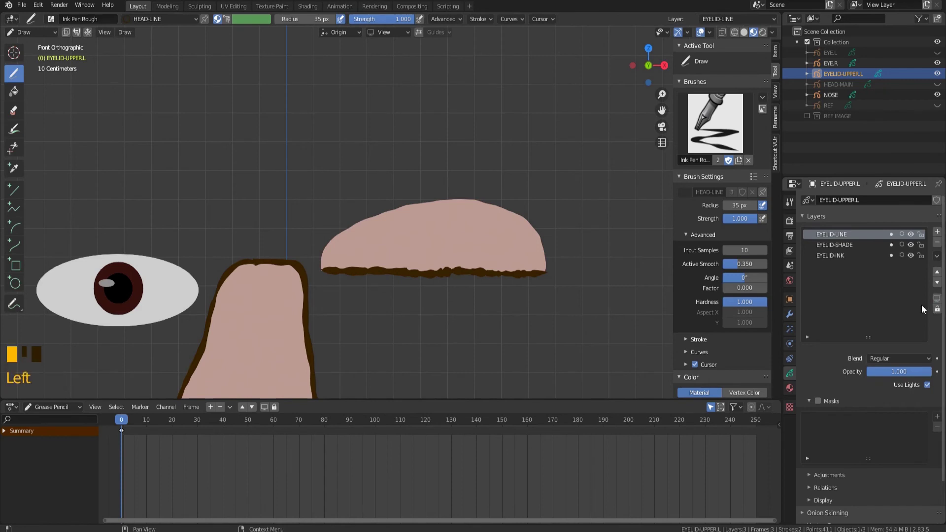
Step: Draw a filled shape around the whole eyelid on the EYELID-SHADE layer, using the Pen brush and the MOUTH-INK material
{"action": "left_click", "coordinate": [838, 249]}
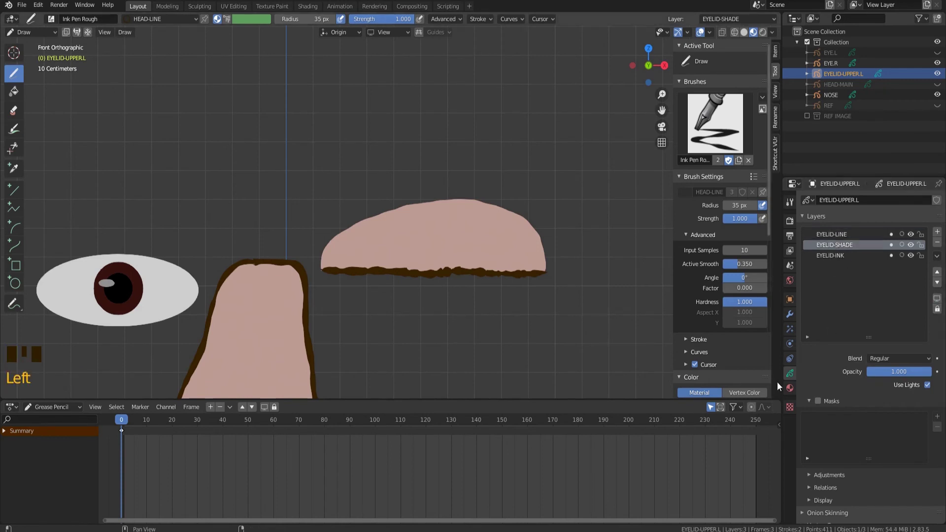
{"action": "left_click", "coordinate": [789, 388]}
{"action": "left_click", "coordinate": [823, 223]}
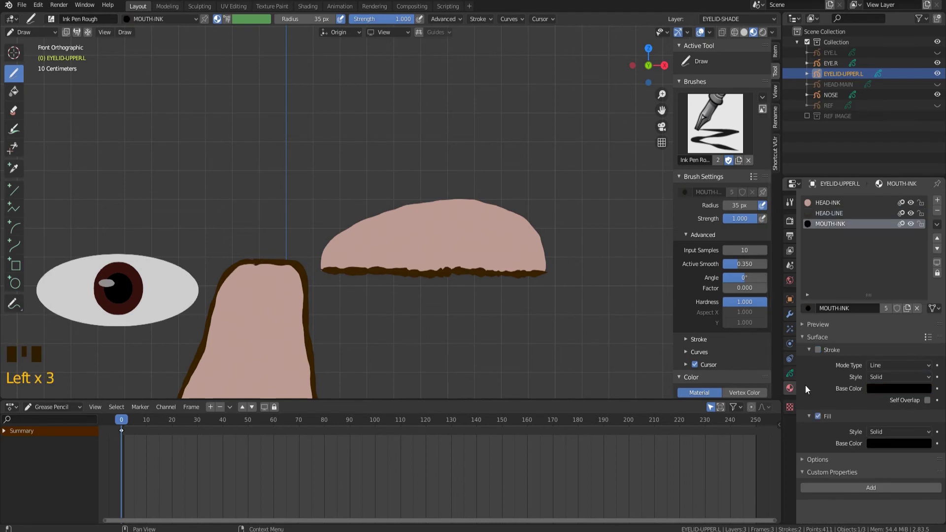
{"action": "left_click", "coordinate": [790, 373]}
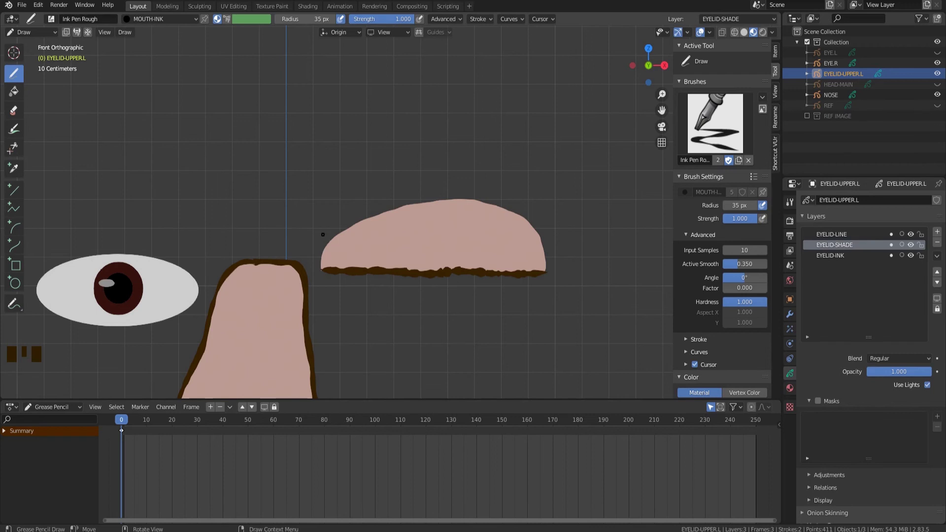
{"action": "left_click", "coordinate": [715, 123]}
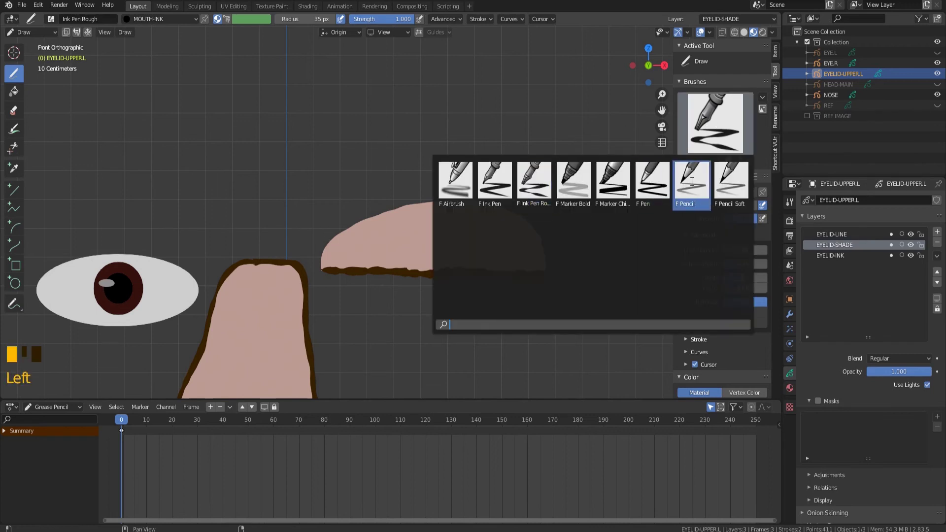
{"action": "left_click", "coordinate": [652, 181]}
{"action": "mouse_move", "coordinate": [330, 284]}
{"action": "left_mouse_down"}
{"action": "mouse_move", "coordinate": [313, 272]}
{"action": "mouse_move", "coordinate": [315, 236]}
{"action": "mouse_move", "coordinate": [397, 198]}
{"action": "mouse_move", "coordinate": [471, 193]}
{"action": "mouse_move", "coordinate": [549, 218]}
{"action": "mouse_move", "coordinate": [319, 281]}
{"action": "left_mouse_up"}
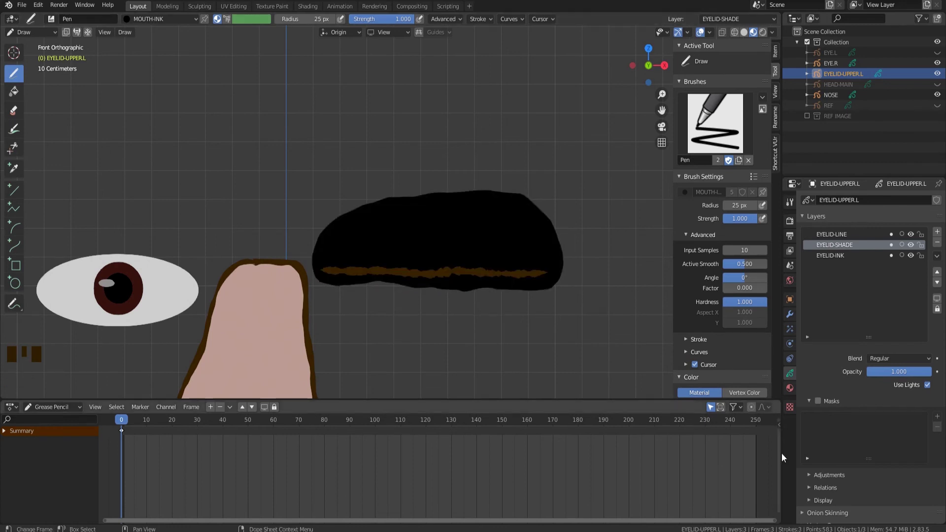
Step: Set the EYELID-SHADE layer's opacity to 0.45 and mask it with the EYELID-INK layer
{"action": "left_click", "coordinate": [903, 372]}
{"action": "type", "text": "0.45"}
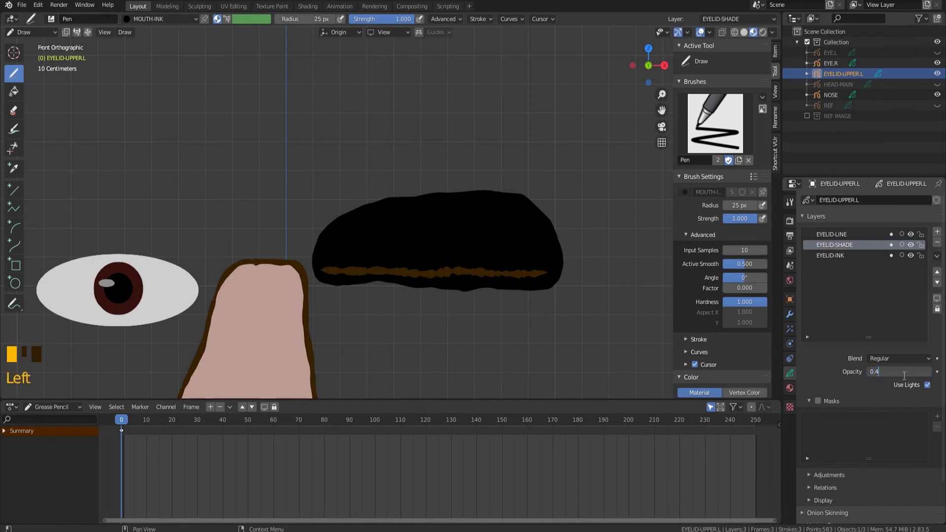
{"action": "key", "text": "Return"}
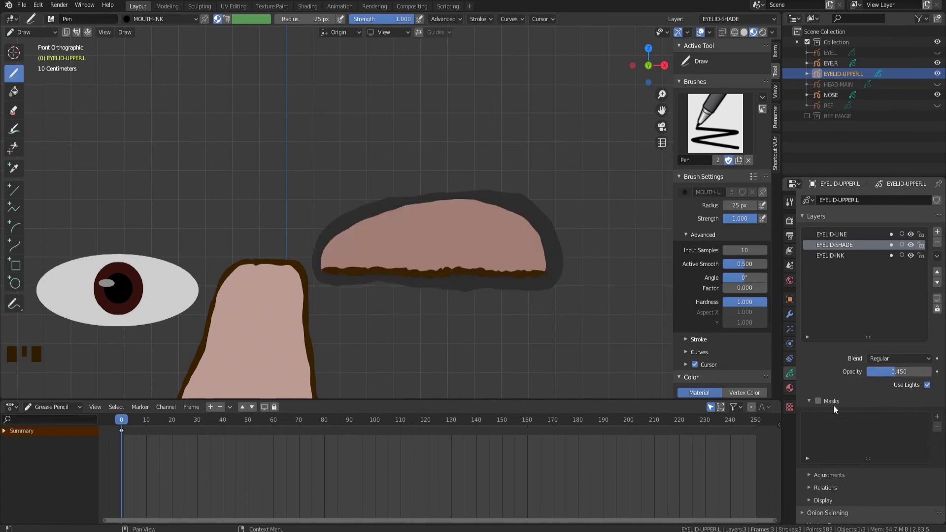
{"action": "left_click", "coordinate": [817, 400]}
{"action": "left_click", "coordinate": [937, 416]}
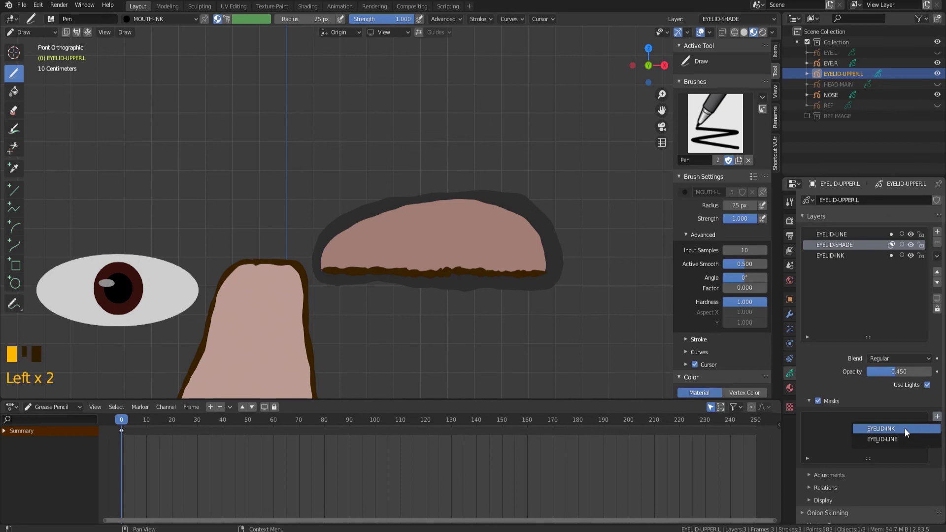
{"action": "left_click", "coordinate": [904, 428]}
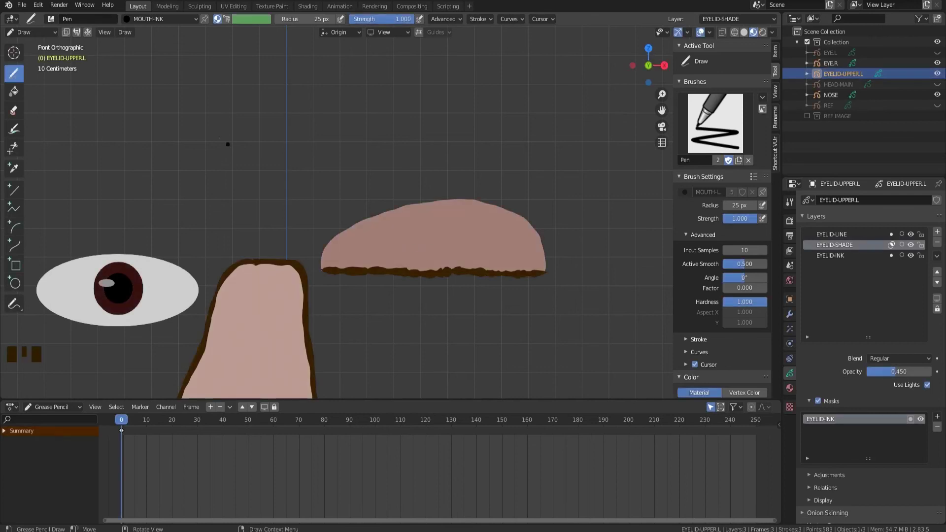
Step: Unhide EYE.L and HEAD-MAIN, keep REF hidden, and check the eyelid against the whole face
{"action": "left_click", "coordinate": [936, 52]}
{"action": "left_click", "coordinate": [937, 85]}
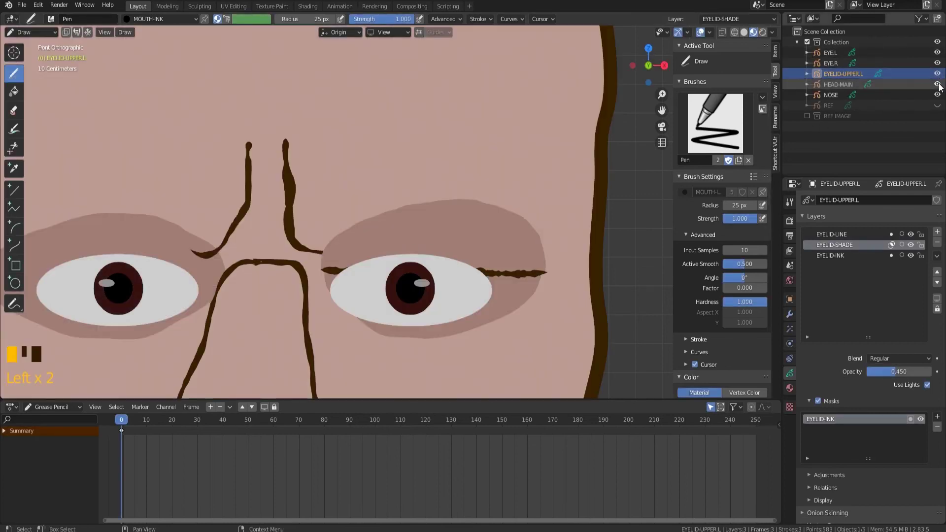
{"action": "left_click", "coordinate": [936, 105]}
{"action": "left_click", "coordinate": [937, 106]}
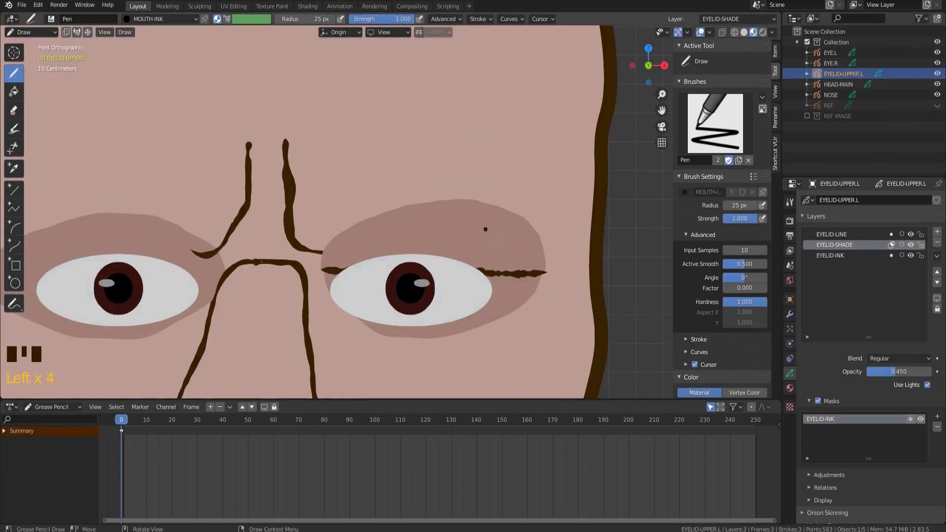
{"action": "scroll", "coordinate": [485, 229], "scroll_direction": "down", "scroll_amount": 6}
{"action": "scroll", "coordinate": [486, 229], "scroll_direction": "up", "scroll_amount": 2}
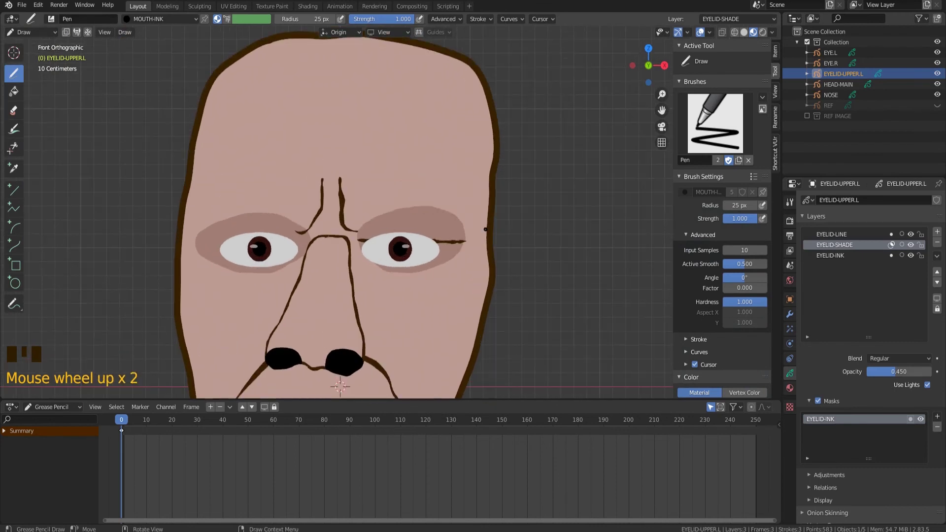
{"action": "scroll", "coordinate": [485, 229], "scroll_direction": "up", "scroll_amount": 2}
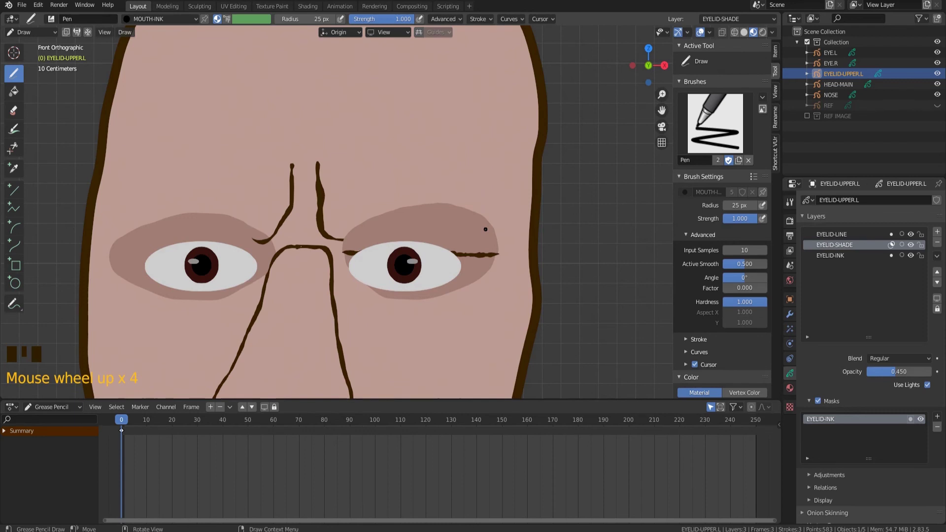
Step: Switch to Object Mode and select EYELID-UPPER.L
{"action": "key", "text": "Escape"}
{"action": "left_click", "coordinate": [37, 33]}
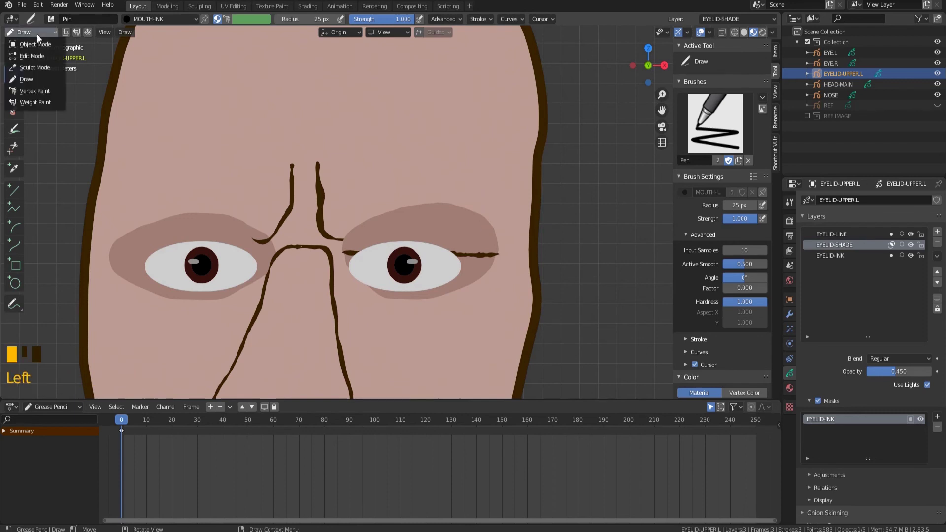
{"action": "left_click", "coordinate": [38, 41]}
{"action": "left_click", "coordinate": [537, 249]}
{"action": "left_click", "coordinate": [425, 224]}
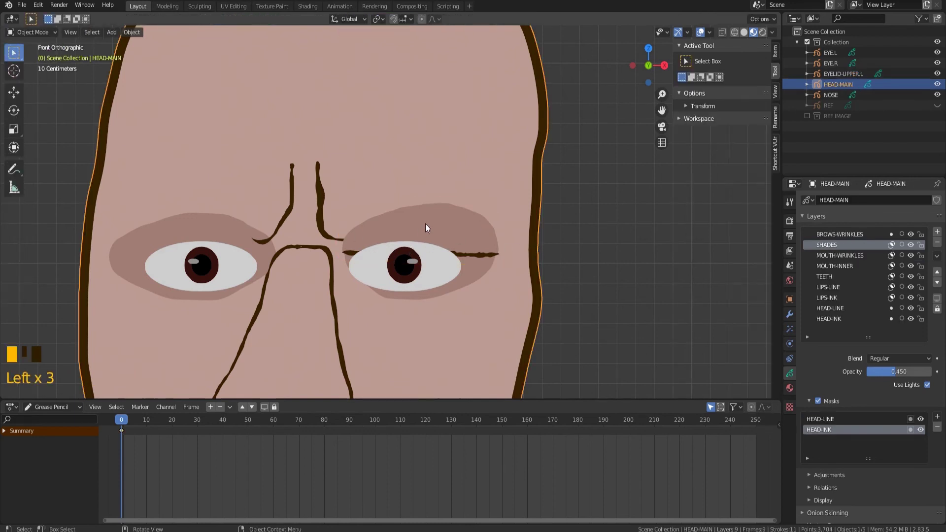
{"action": "mouse_move", "coordinate": [493, 237]}
{"action": "middle_mouse_down"}
{"action": "mouse_move", "coordinate": [396, 241]}
{"action": "mouse_move", "coordinate": [439, 260]}
{"action": "mouse_move", "coordinate": [372, 233]}
{"action": "mouse_move", "coordinate": [456, 243]}
{"action": "middle_mouse_up"}
{"action": "key", "text": "g"}
{"action": "right_click", "coordinate": [396, 242]}
{"action": "key", "text": "g"}
{"action": "right_click", "coordinate": [397, 241]}
Step: Move EYELID-UPPER.L by -0.1 m along Y in front of the eye, restore the front view, and deselect everything
{"action": "scroll", "coordinate": [440, 260], "scroll_direction": "down", "scroll_amount": 2}
{"action": "type", "text": "gy-0.1"}
{"action": "key", "text": "Return"}
{"action": "key", "text": "KP_1"}
{"action": "key", "text": "alt+a"}
{"action": "scroll", "coordinate": [374, 236], "scroll_direction": "up", "scroll_amount": 3}
{"action": "middle_click_drag", "start_coordinate": [357, 249], "coordinate": [433, 246], "text": "shift"}
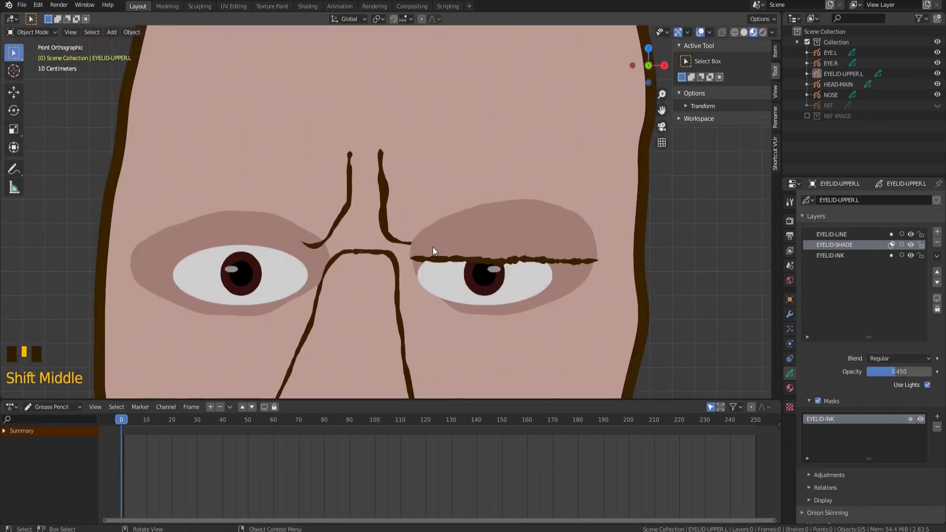
Step: Duplicate EYELID-UPPER.L in place, mirror the copy along X over the opposite eye, and show REF
{"action": "left_click", "coordinate": [463, 227]}
{"action": "scroll", "coordinate": [463, 227], "scroll_direction": "down", "scroll_amount": 4}
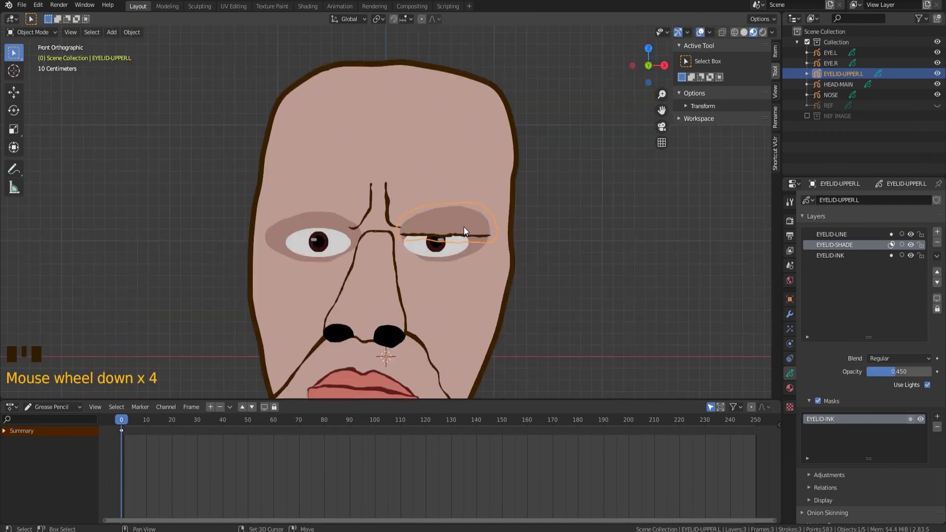
{"action": "key", "text": "shift+d"}
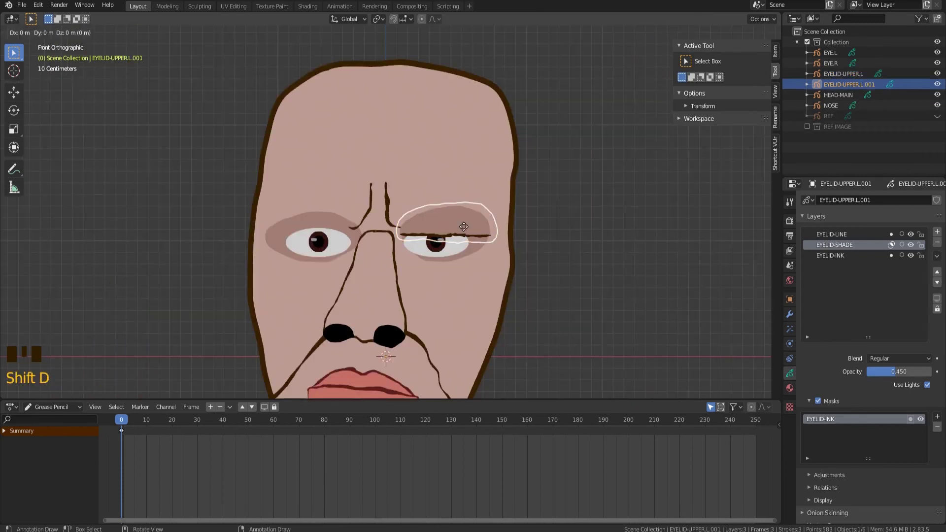
{"action": "right_click", "coordinate": [464, 227]}
{"action": "key", "text": "ctrl+m"}
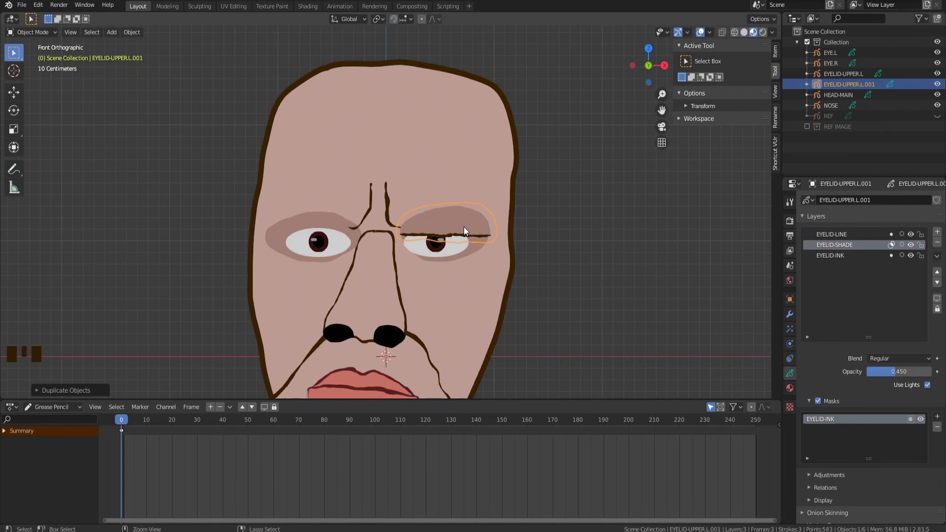
{"action": "key", "text": "x"}
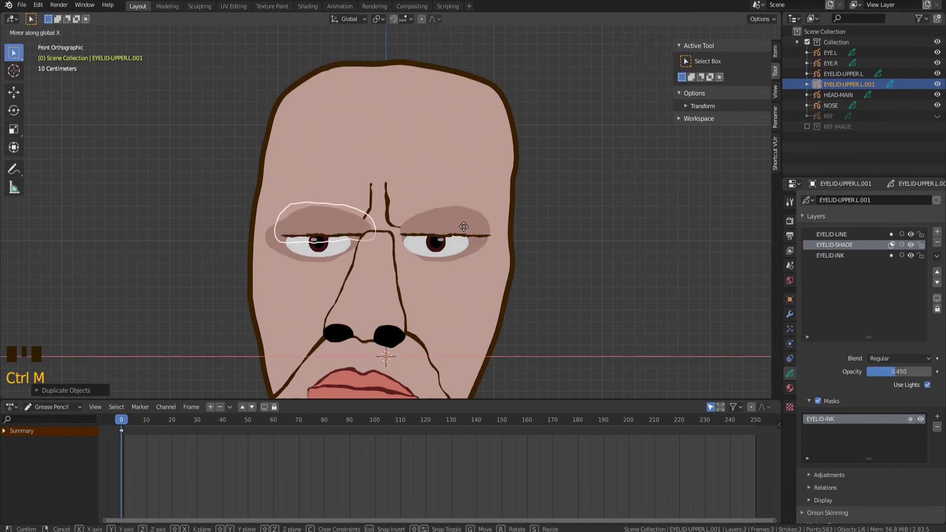
{"action": "left_click", "coordinate": [463, 226]}
{"action": "left_click", "coordinate": [936, 116]}
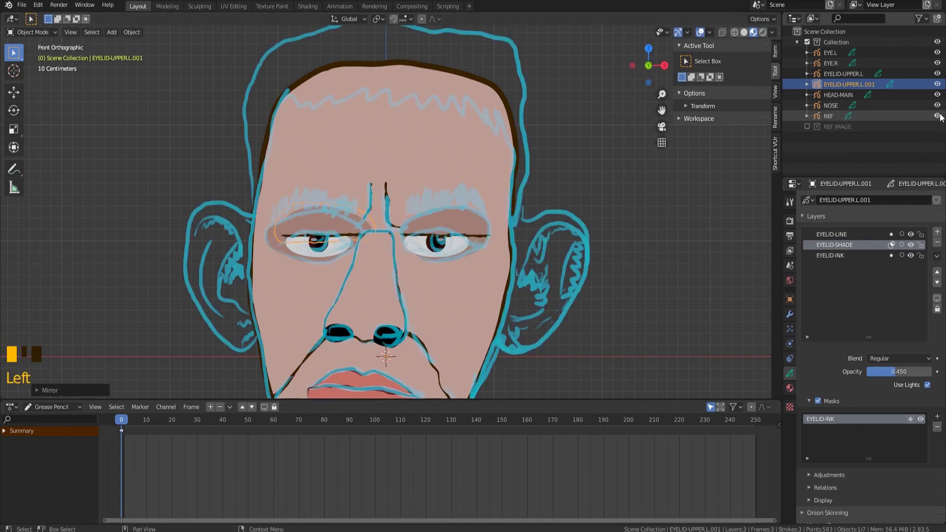
Step: Reposition the mirrored upper eyelid copy over the opposite eye, fine-tuning its placement along X to match the reference
{"action": "scroll", "coordinate": [284, 220], "scroll_direction": "up", "scroll_amount": 3}
{"action": "middle_click_drag", "start_coordinate": [283, 220], "coordinate": [374, 220], "text": "shift"}
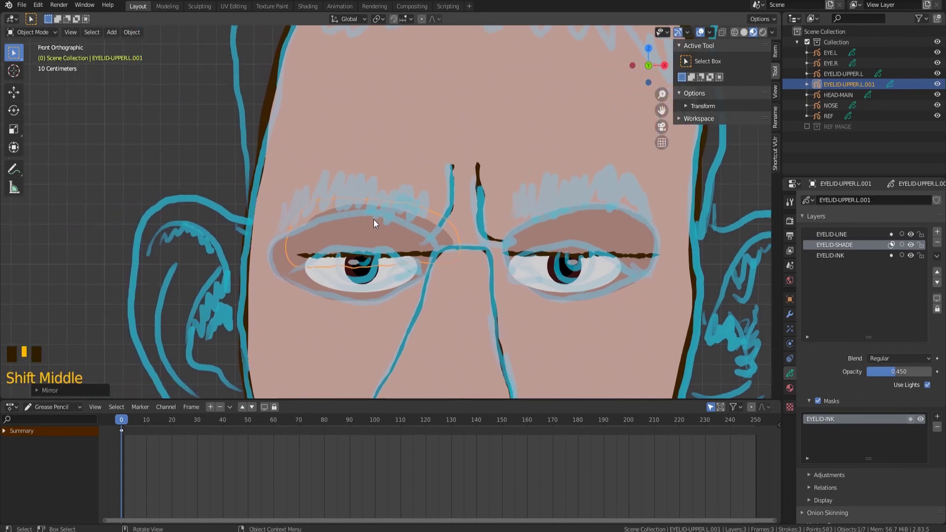
{"action": "key", "text": "g"}
{"action": "left_click", "coordinate": [344, 218]}
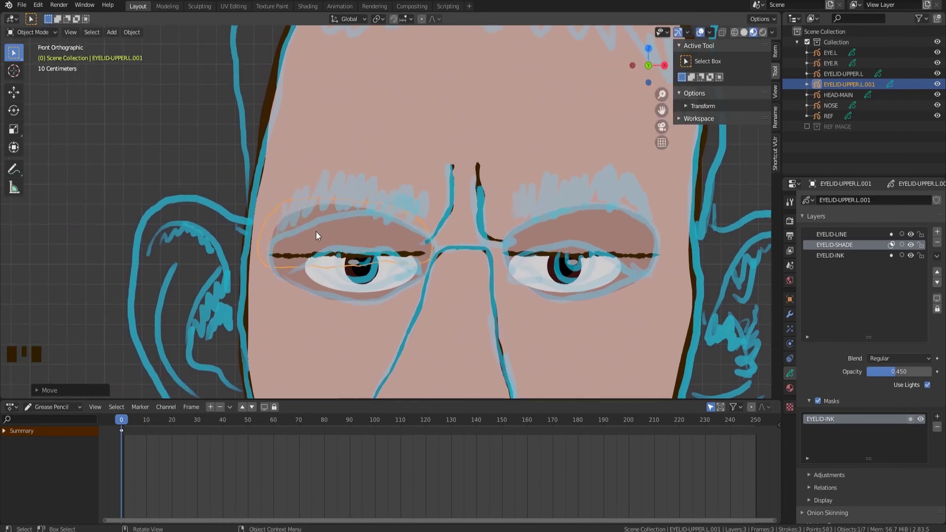
{"action": "key", "text": "g"}
{"action": "key", "text": "x"}
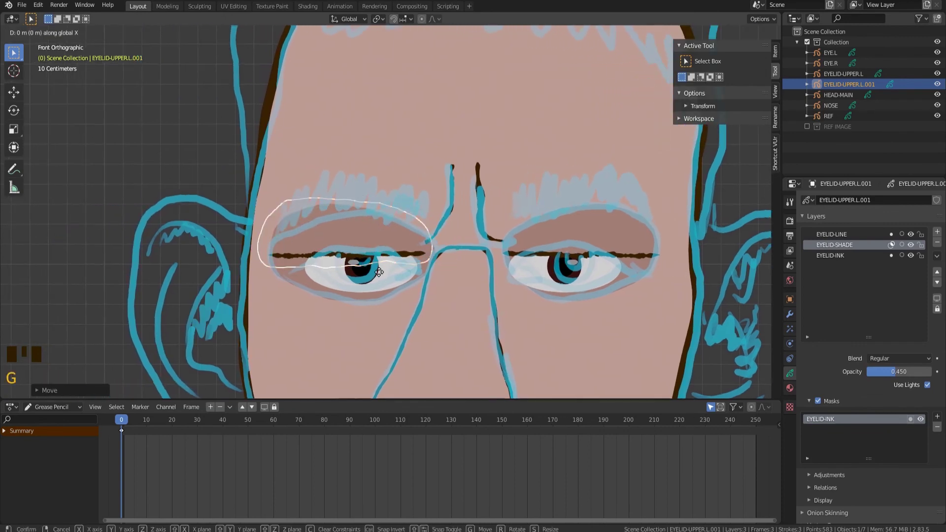
{"action": "left_click", "coordinate": [385, 272]}
{"action": "key", "text": "g"}
{"action": "key", "text": "x"}
{"action": "left_click", "coordinate": [384, 272]}
{"action": "left_click", "coordinate": [362, 232]}
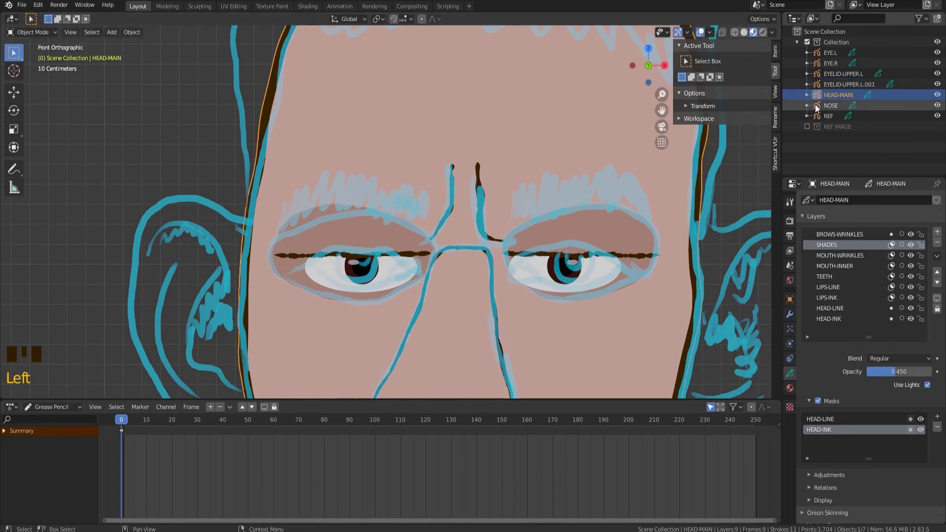
Step: Rename the mirrored upper eyelid copy and its Grease Pencil data as EYELID-UPPER.R
{"action": "left_click", "coordinate": [844, 84]}
{"action": "double_click", "coordinate": [844, 84]}
{"action": "left_click", "coordinate": [882, 85]}
{"action": "key", "text": "BackSpace"}
{"action": "key", "text": "BackSpace"}
{"action": "key", "text": "BackSpace"}
{"action": "key", "text": "BackSpace"}
{"action": "key", "text": "BackSpace"}
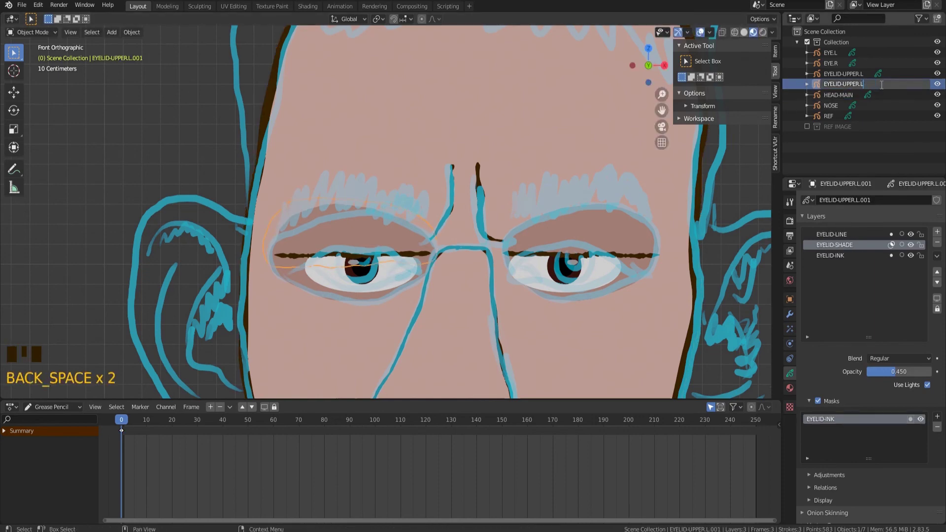
{"action": "type", "text": "R"}
{"action": "key", "text": "ctrl+a"}
{"action": "key", "text": "ctrl+c"}
{"action": "key", "text": "Return"}
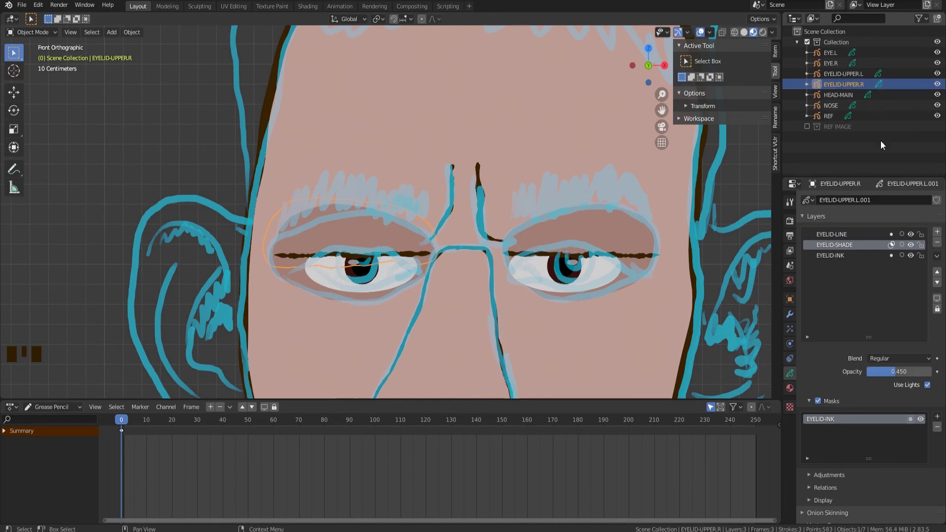
{"action": "left_click", "coordinate": [865, 201]}
{"action": "key", "text": "ctrl+v"}
{"action": "key", "text": "Return"}
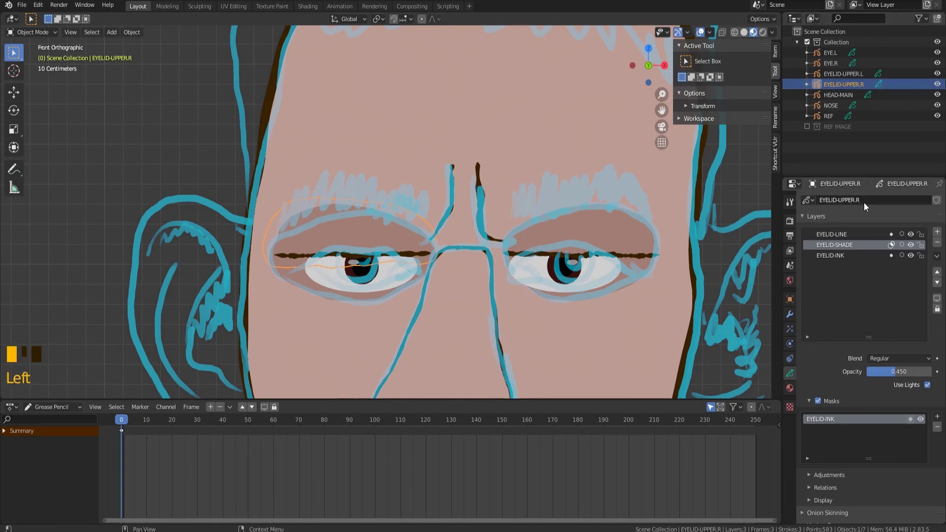
Step: Duplicate EYELID-UPPER.R and mirror the copy along Z for a lower eyelid
{"action": "scroll", "coordinate": [599, 257], "scroll_direction": "down", "scroll_amount": 2}
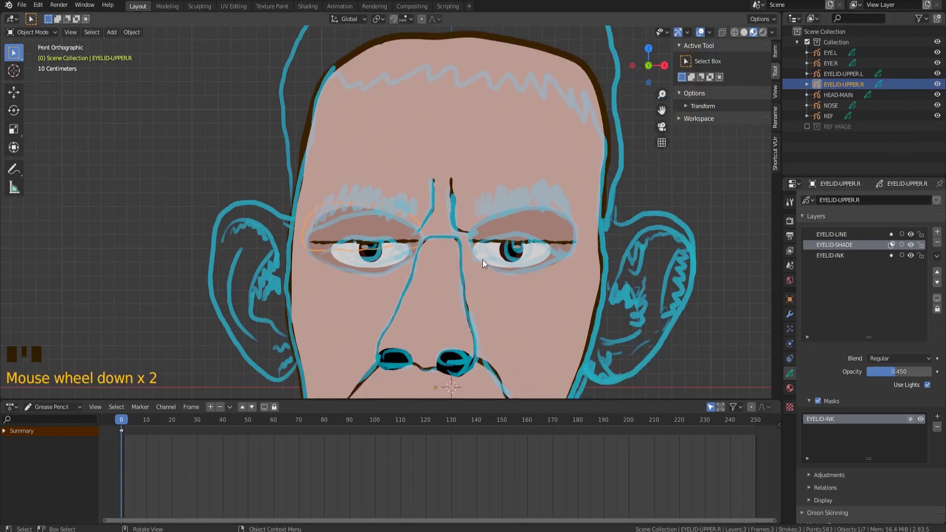
{"action": "left_click", "coordinate": [389, 229]}
{"action": "left_click", "coordinate": [389, 229]}
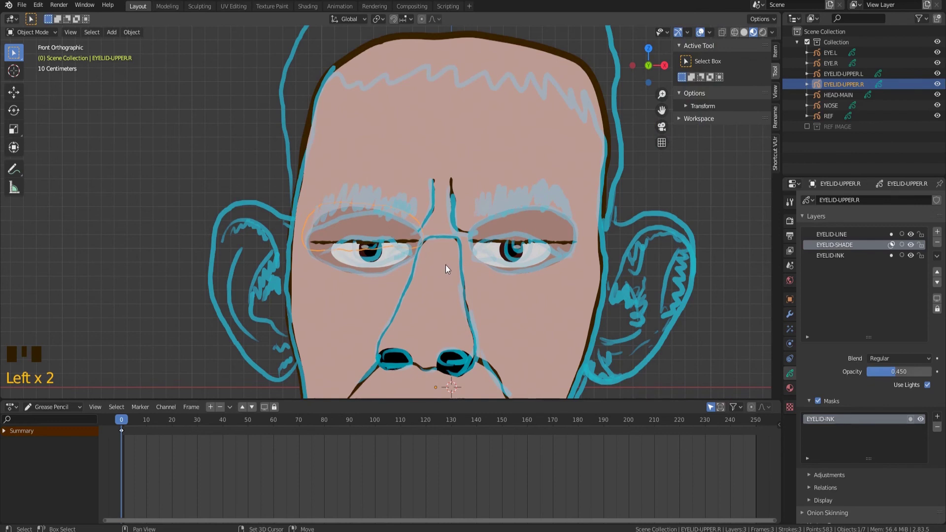
{"action": "middle_click_drag", "start_coordinate": [446, 264], "coordinate": [436, 182], "text": "shift"}
{"action": "scroll", "coordinate": [436, 182], "scroll_direction": "down", "scroll_amount": 2}
{"action": "key", "text": "shift+d"}
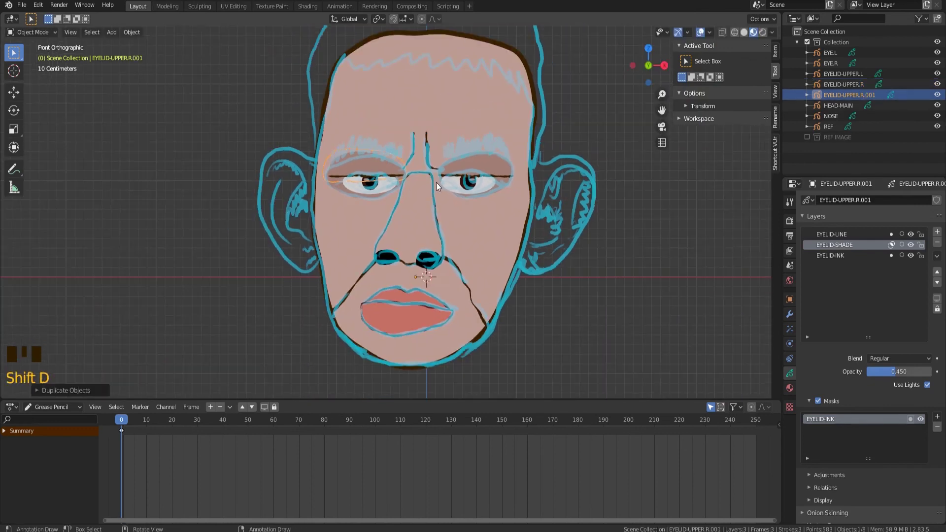
{"action": "key", "text": "ctrl+m"}
{"action": "key", "text": "z"}
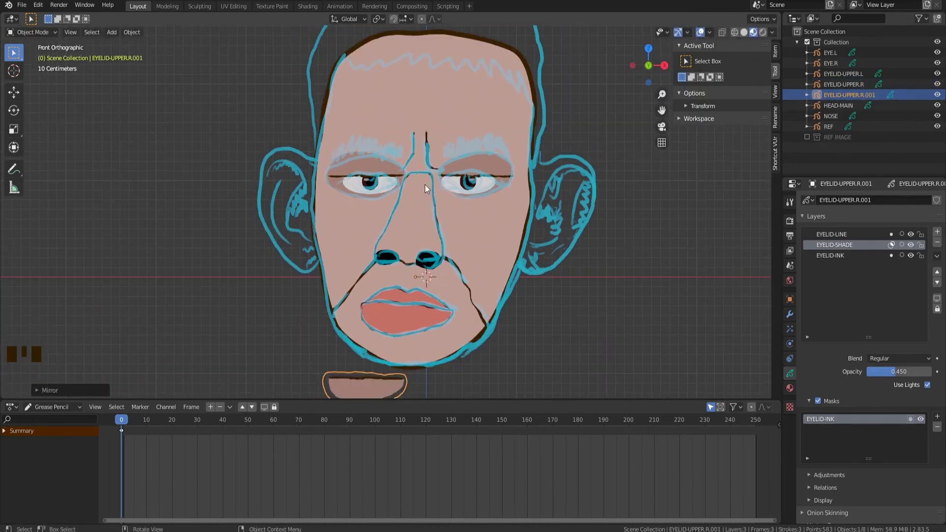
Step: Raise the flipped eyelid copy along Z until its lash line overlaps the lower part of the eye
{"action": "left_click", "coordinate": [367, 381]}
{"action": "key", "text": "g"}
{"action": "key", "text": "z"}
{"action": "left_click", "coordinate": [365, 183]}
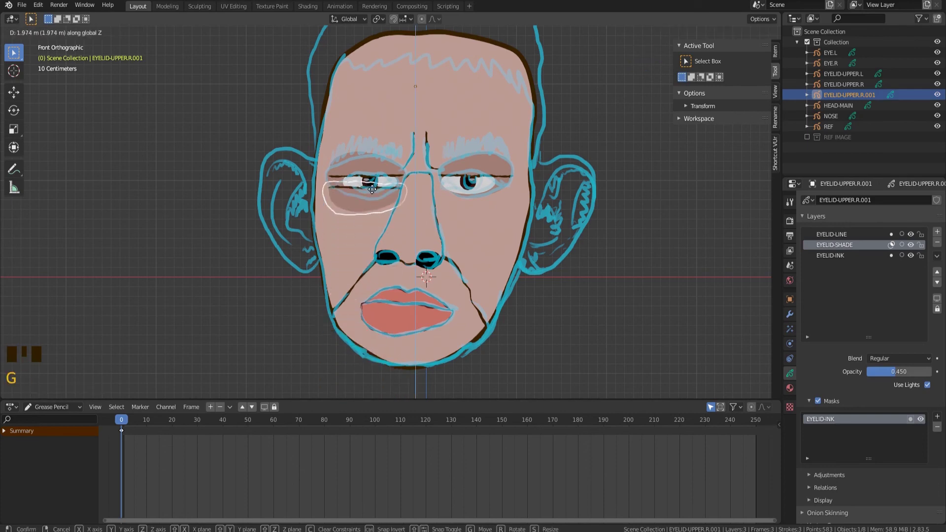
{"action": "scroll", "coordinate": [364, 188], "scroll_direction": "up", "scroll_amount": 4}
{"action": "middle_click_drag", "start_coordinate": [364, 188], "coordinate": [347, 228], "text": "shift"}
{"action": "scroll", "coordinate": [347, 229], "scroll_direction": "up", "scroll_amount": 2}
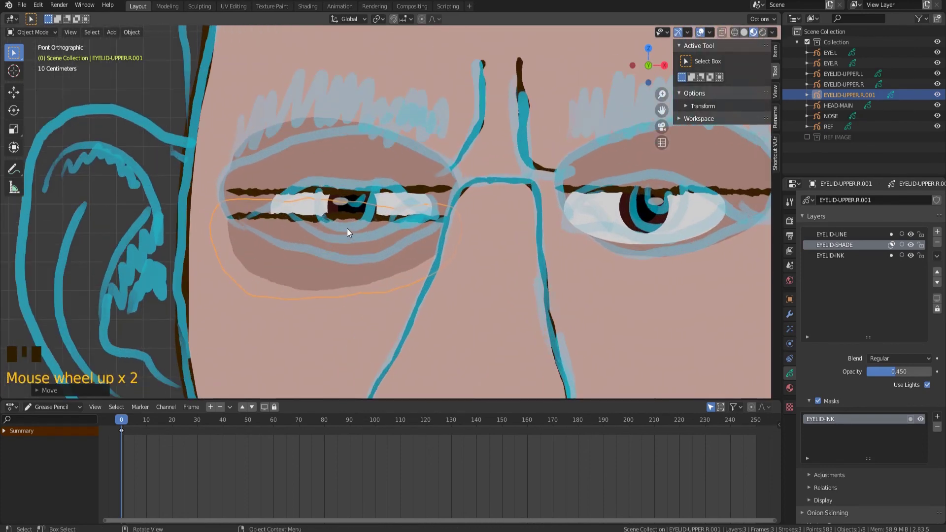
{"action": "key", "text": "g"}
{"action": "key", "text": "z"}
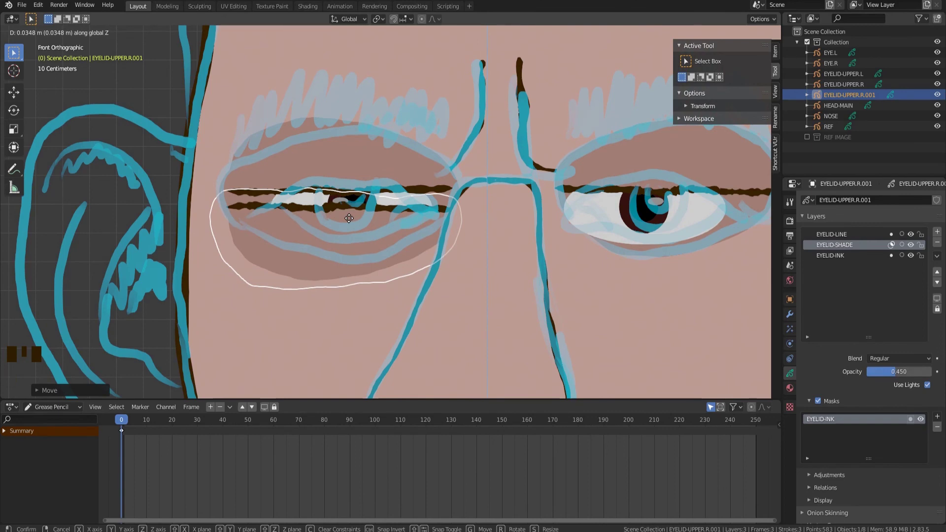
{"action": "left_click", "coordinate": [349, 218]}
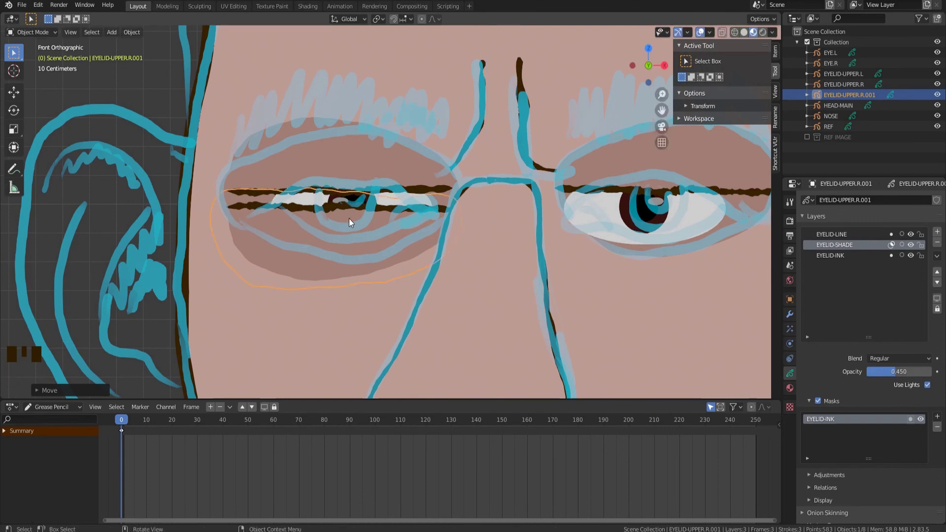
{"action": "key", "text": "g"}
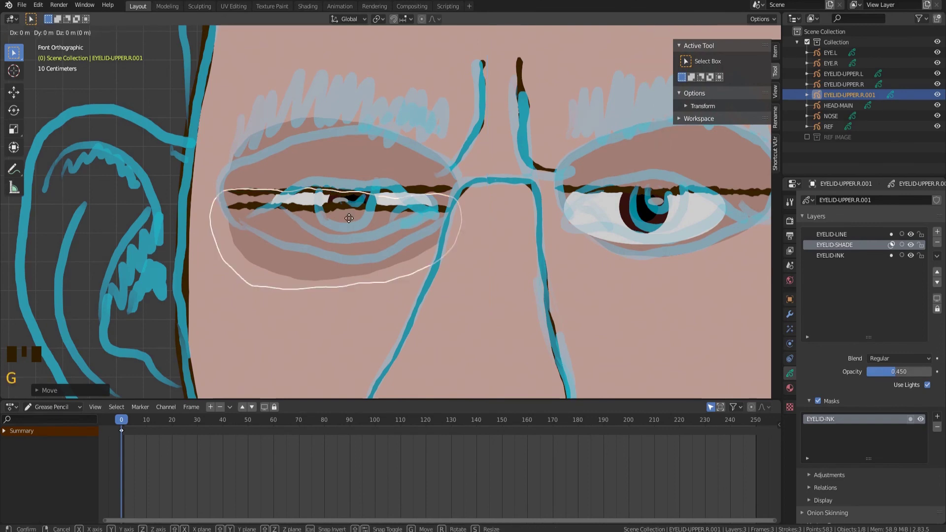
{"action": "key", "text": "x"}
{"action": "right_click", "coordinate": [349, 223]}
{"action": "key", "text": "g"}
{"action": "key", "text": "y"}
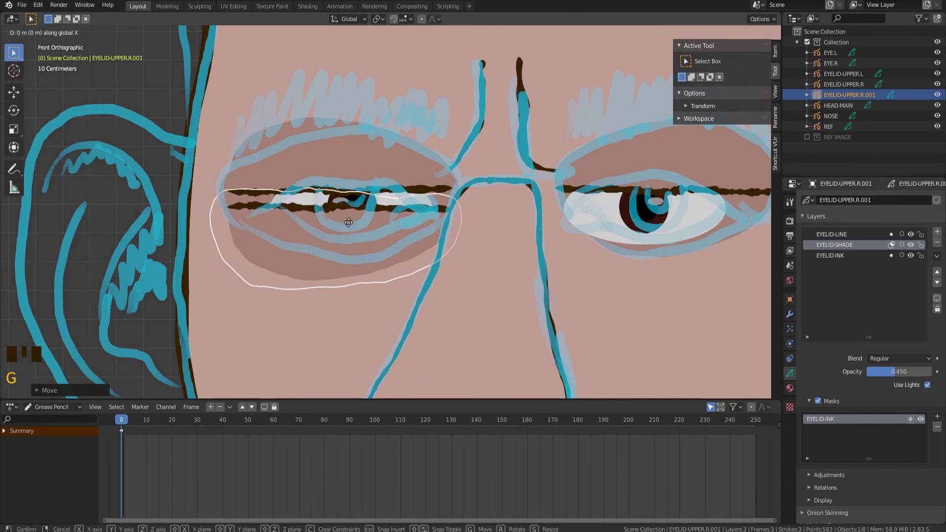
{"action": "right_click", "coordinate": [348, 236]}
Step: Lower the flipped eyelid copy slightly to open up the gap beneath the upper eyelid
{"action": "key", "text": "g"}
{"action": "left_click", "coordinate": [344, 250]}
{"action": "scroll", "coordinate": [406, 347], "scroll_direction": "down", "scroll_amount": 7}
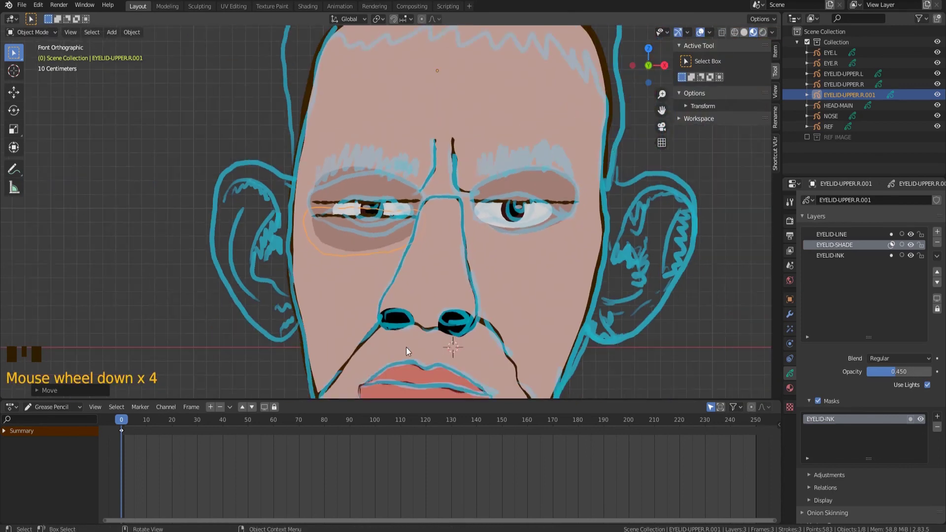
{"action": "scroll", "coordinate": [383, 261], "scroll_direction": "up", "scroll_amount": 5}
Step: Set the flipped lower eyelid copy's origin to the 3D cursor
{"action": "left_click", "coordinate": [394, 273]}
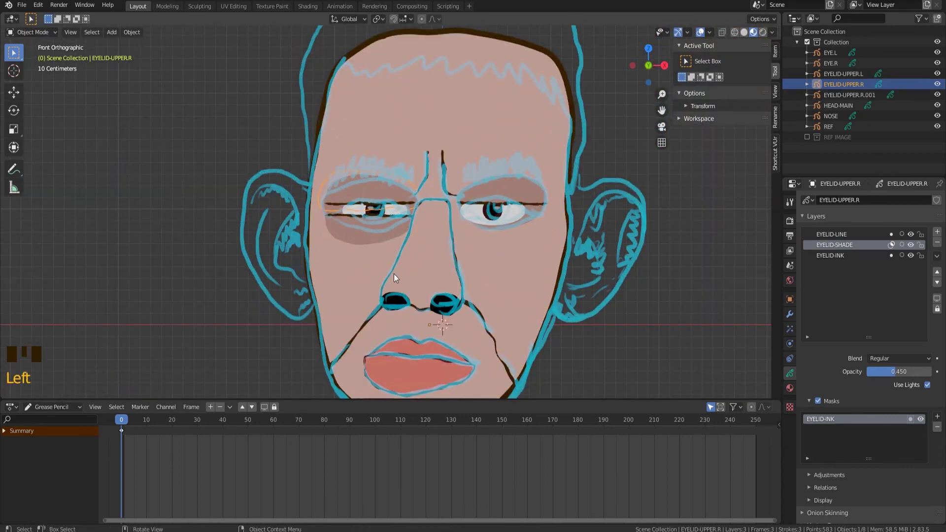
{"action": "left_click", "coordinate": [359, 234]}
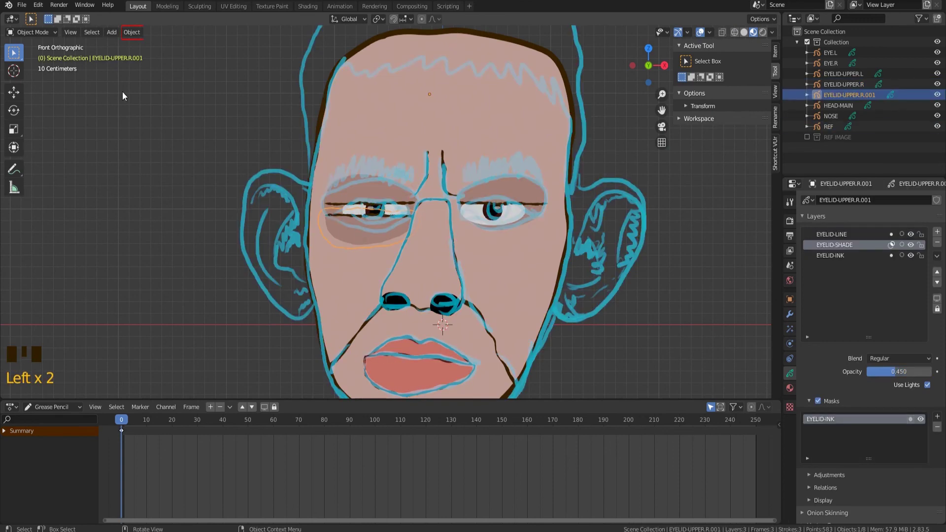
{"action": "left_click", "coordinate": [132, 32]}
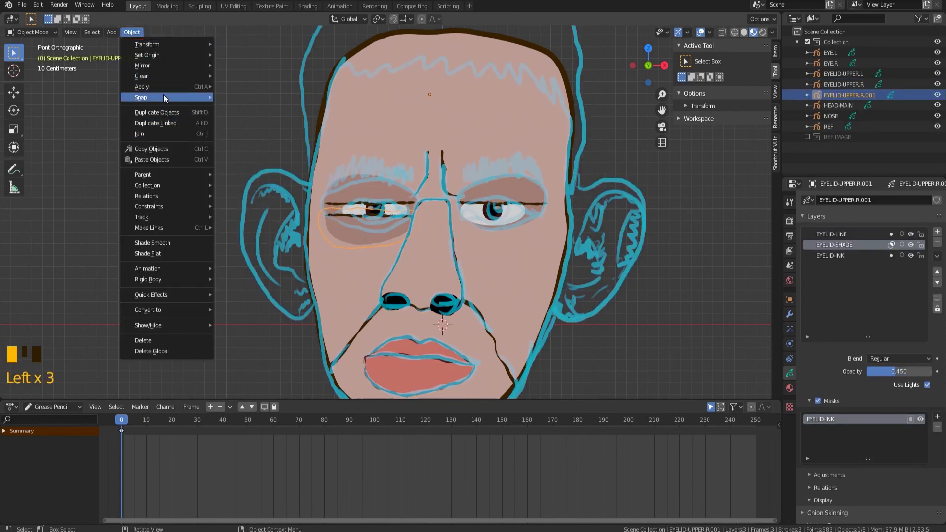
{"action": "mouse_move", "coordinate": [170, 57]}
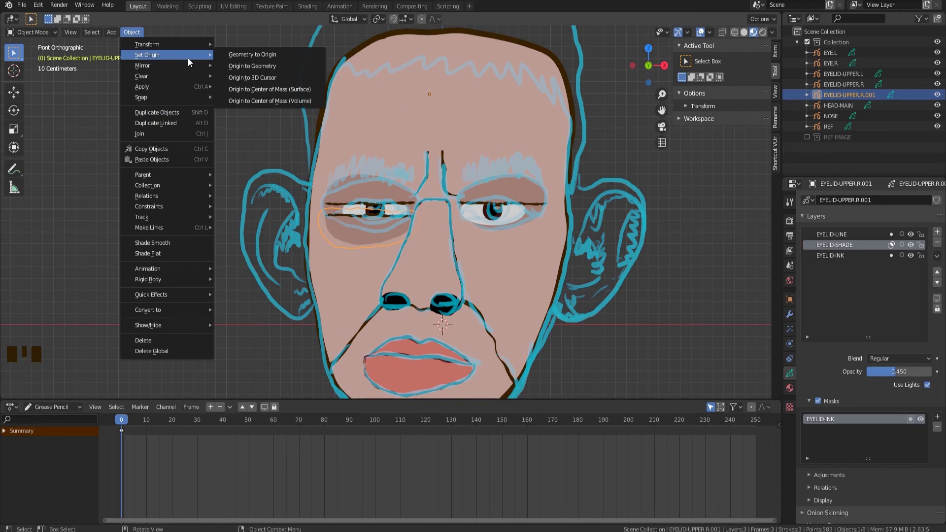
{"action": "left_click", "coordinate": [249, 78]}
Step: Set the origin of EYELID-UPPER.R to the 3D cursor
{"action": "left_click", "coordinate": [366, 194]}
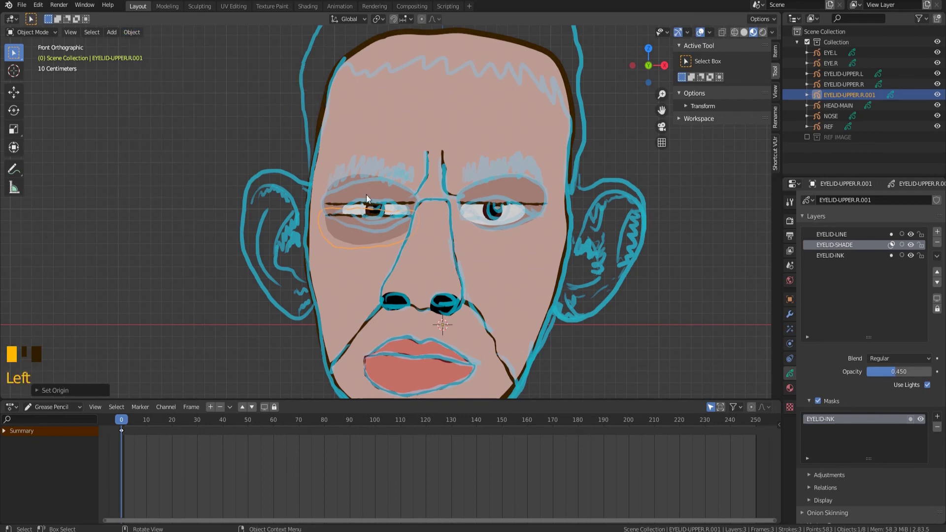
{"action": "left_click", "coordinate": [124, 32]}
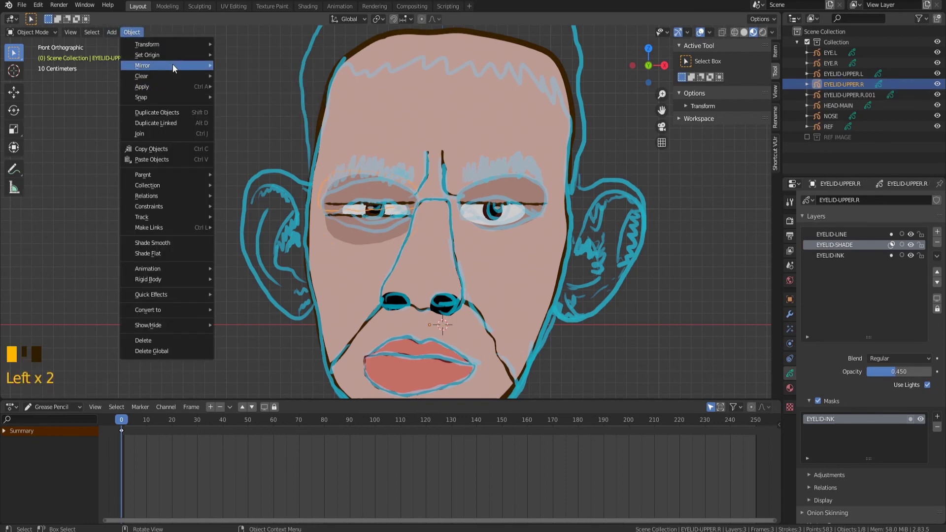
{"action": "mouse_move", "coordinate": [212, 58]}
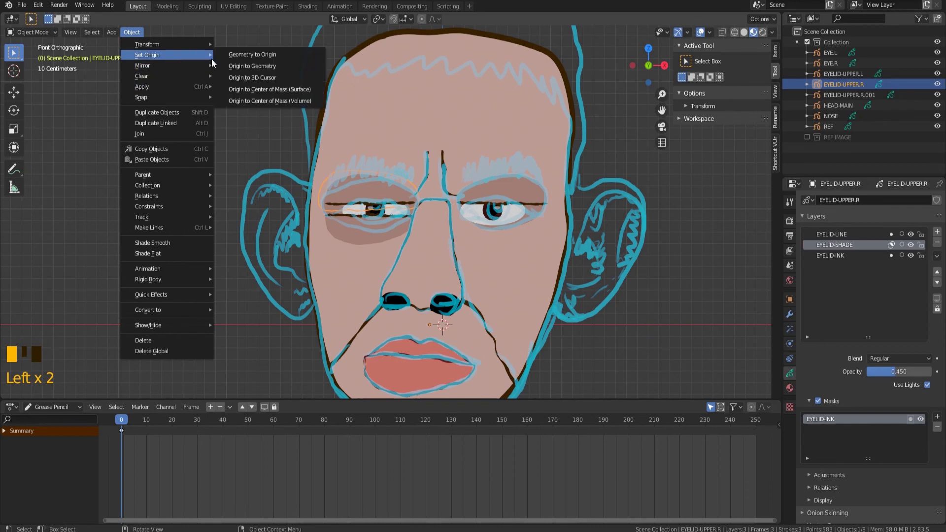
{"action": "left_click", "coordinate": [251, 77]}
Step: Rename the flipped lower eyelid and its Grease Pencil data as EYELID-LOWER.R
{"action": "left_click", "coordinate": [364, 225]}
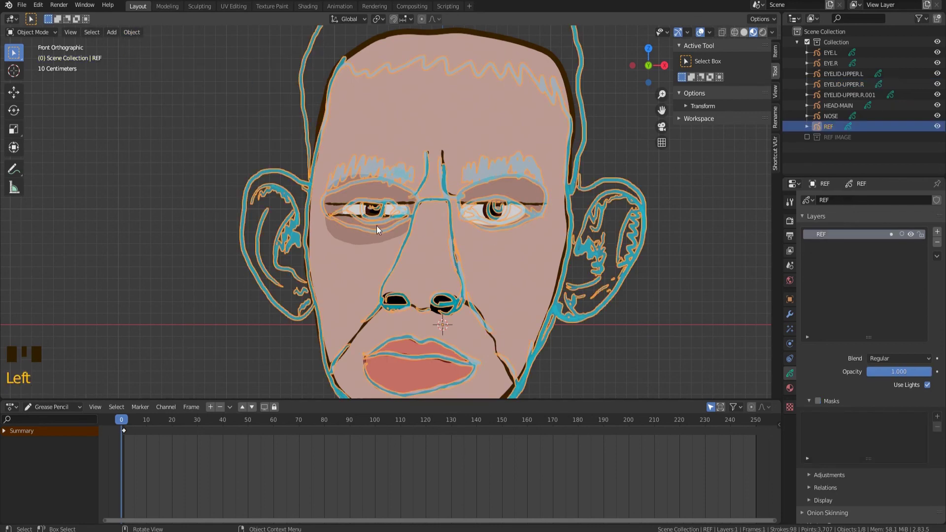
{"action": "left_click", "coordinate": [355, 232]}
{"action": "double_click", "coordinate": [877, 95]}
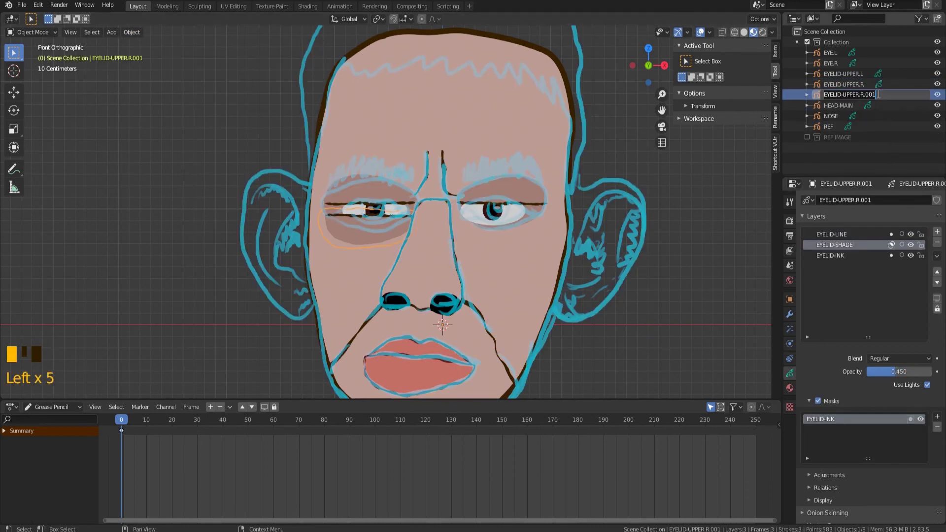
{"action": "left_click", "coordinate": [878, 94]}
{"action": "key", "text": "BackSpace"}
{"action": "key", "text": "BackSpace"}
{"action": "key", "text": "BackSpace"}
{"action": "key", "text": "BackSpace"}
{"action": "key", "text": "Left"}
{"action": "key", "text": "Left"}
{"action": "key", "text": "BackSpace"}
{"action": "key", "text": "BackSpace"}
{"action": "key", "text": "BackSpace"}
{"action": "key", "text": "BackSpace"}
{"action": "key", "text": "BackSpace"}
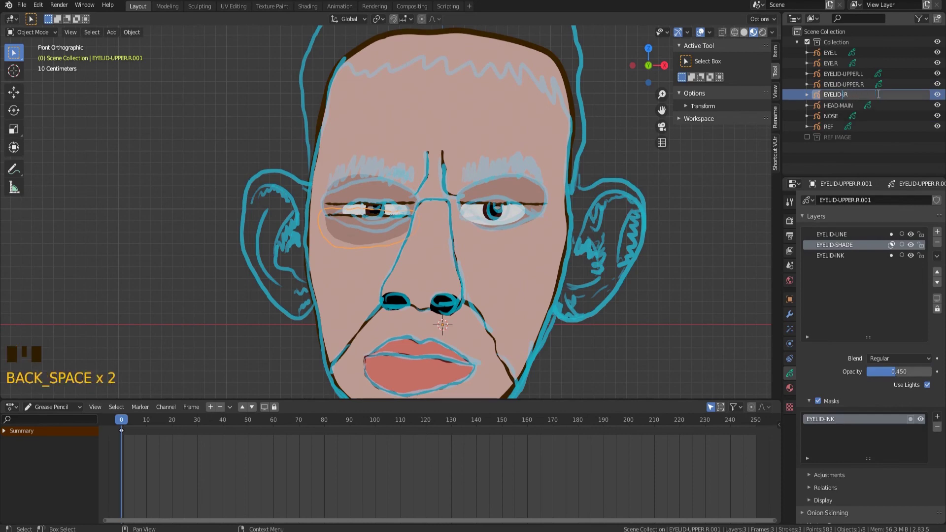
{"action": "type", "text": "LOWER"}
{"action": "left_click", "coordinate": [859, 202]}
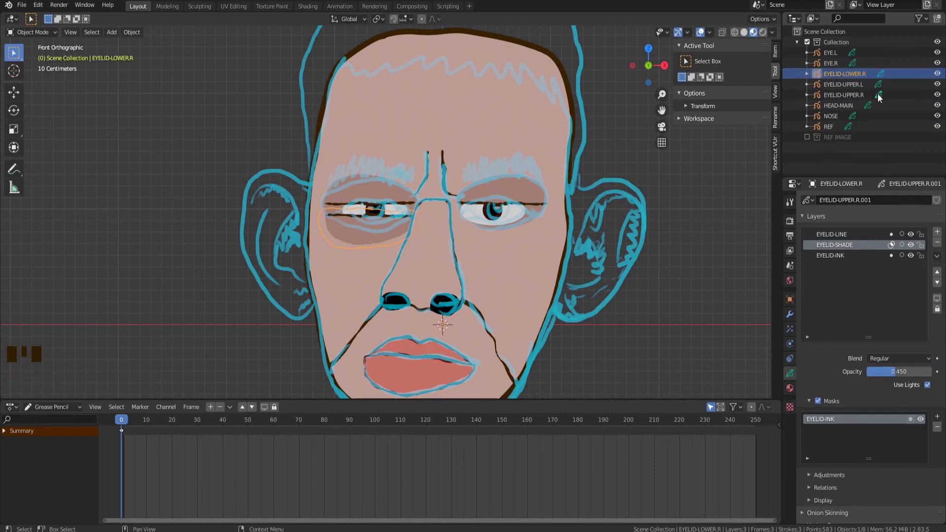
Step: Duplicate EYELID-LOWER.R in place and mirror the copy along X over the opposite eye
{"action": "left_click", "coordinate": [364, 249]}
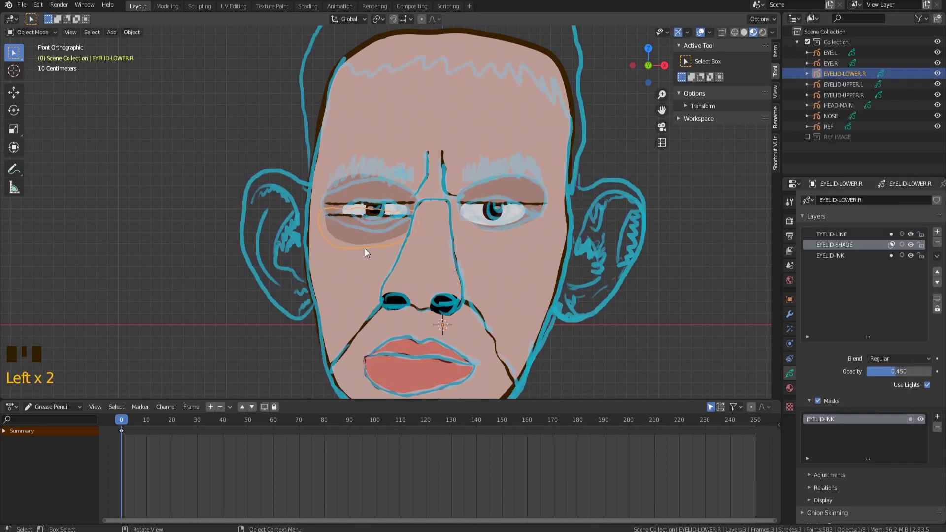
{"action": "key", "text": "shift+d"}
{"action": "key", "text": "Escape"}
{"action": "key", "text": "ctrl+m"}
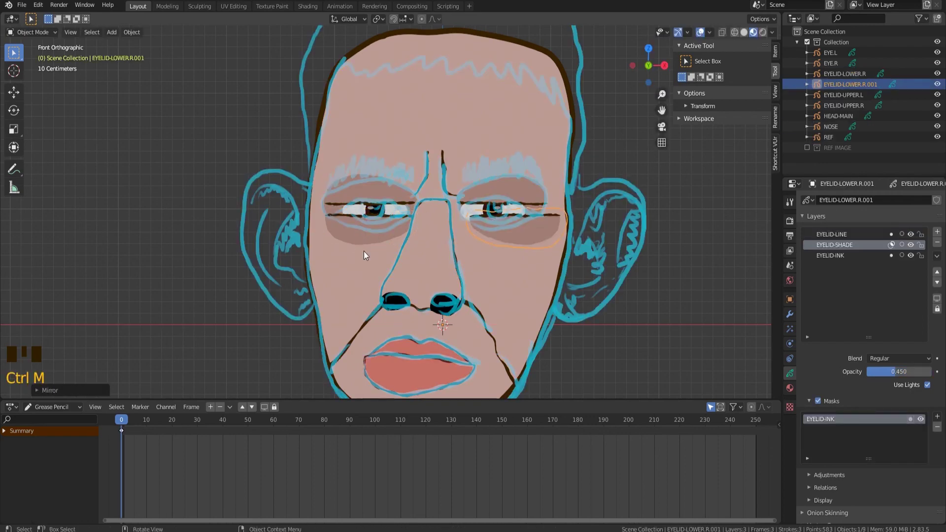
Step: Shift the mirrored lower eyelid copy along X and adjust its placement beneath the matching upper eyelid
{"action": "left_click", "coordinate": [531, 232]}
{"action": "left_click", "coordinate": [531, 231]}
{"action": "key", "text": "g"}
{"action": "key", "text": "x"}
{"action": "left_click", "coordinate": [520, 232]}
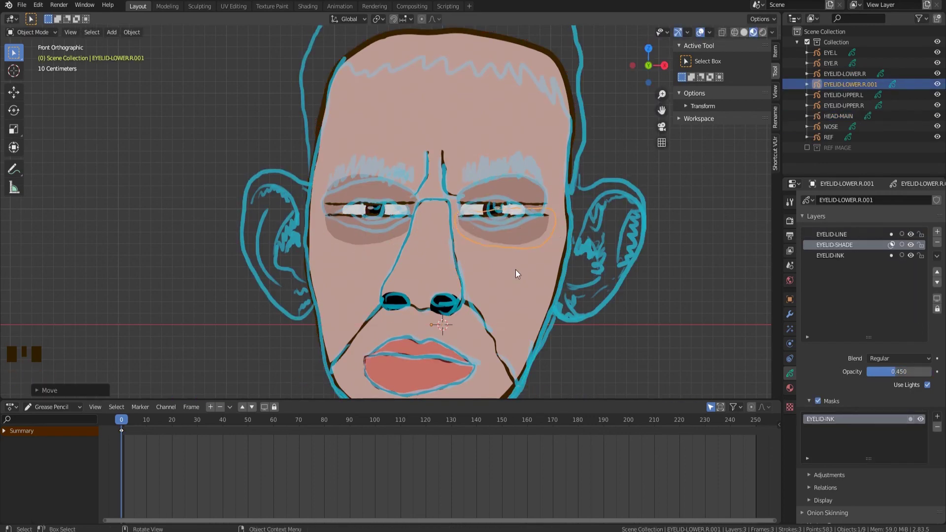
{"action": "scroll", "coordinate": [470, 220], "scroll_direction": "up", "scroll_amount": 3}
{"action": "key", "text": "g"}
{"action": "left_click", "coordinate": [543, 184]}
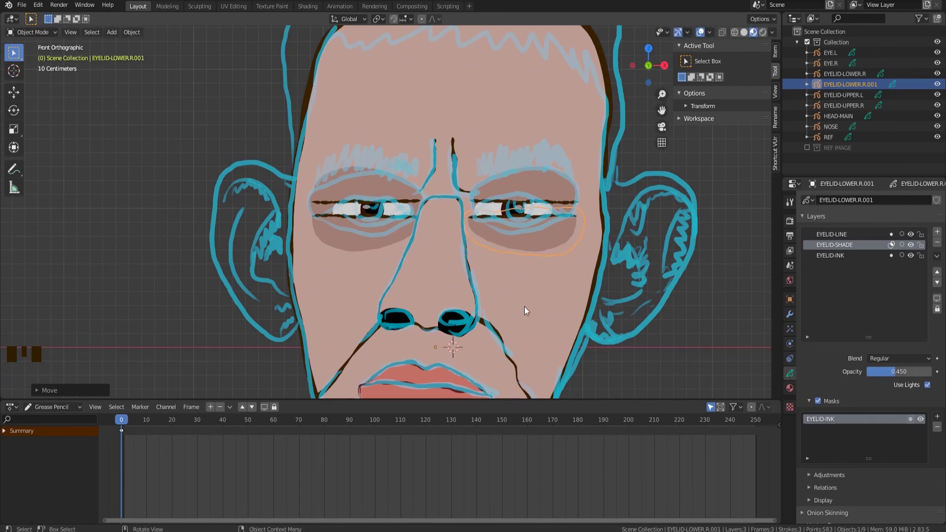
{"action": "key", "text": "g"}
{"action": "key", "text": "Escape"}
Step: Set the mirrored lower eyelid copy's origin to the 3D cursor
{"action": "scroll", "coordinate": [527, 306], "scroll_direction": "down", "scroll_amount": 2}
{"action": "left_click", "coordinate": [132, 32]}
{"action": "mouse_move", "coordinate": [148, 55]}
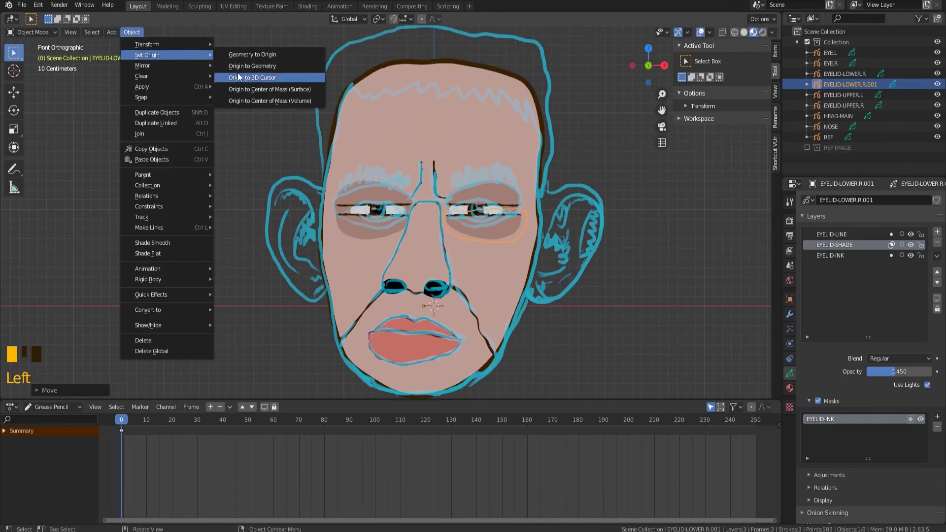
{"action": "left_click", "coordinate": [238, 78]}
{"action": "scroll", "coordinate": [438, 303], "scroll_direction": "down", "scroll_amount": 2}
{"action": "scroll", "coordinate": [438, 302], "scroll_direction": "up", "scroll_amount": 4}
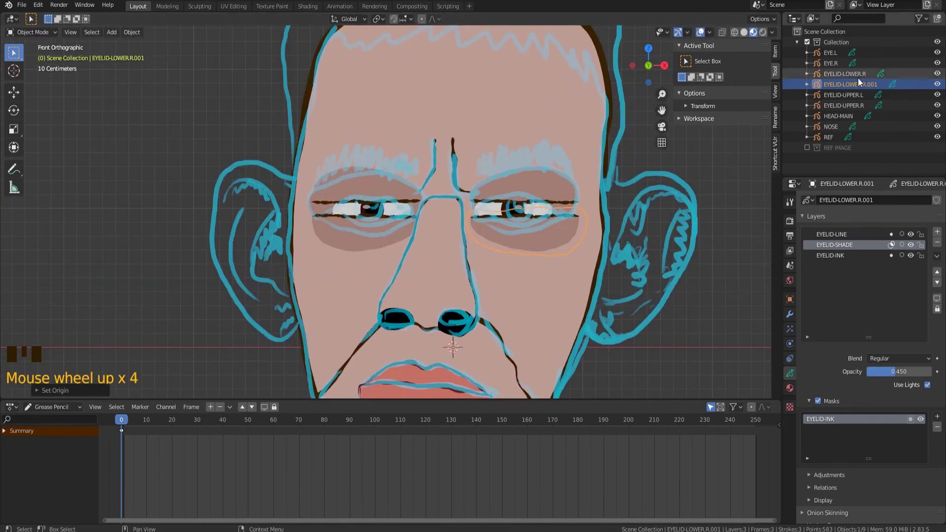
Step: Rename the mirrored lower eyelid copy and its Grease Pencil data as EYELID-LOWER.L
{"action": "double_click", "coordinate": [858, 84]}
{"action": "left_click_drag", "start_coordinate": [877, 84], "coordinate": [864, 84]}
{"action": "key", "text": "BackSpace"}
{"action": "key", "text": "BackSpace"}
{"action": "type", "text": "L"}
{"action": "key", "text": "Return"}
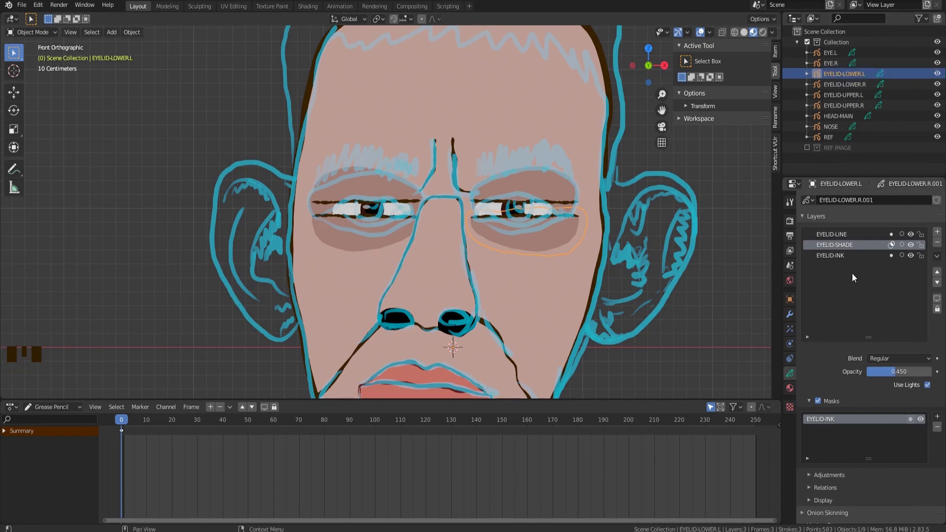
{"action": "left_click", "coordinate": [841, 197]}
{"action": "type", "text": "EYELID-LOWER.L"}
{"action": "key", "text": "Return"}
Step: Hide the REF sketch and deselect everything to view the face with its eyelids unobstructed
{"action": "scroll", "coordinate": [548, 214], "scroll_direction": "down", "scroll_amount": 3}
{"action": "left_click", "coordinate": [936, 137]}
{"action": "left_click", "coordinate": [548, 214]}
{"action": "scroll", "coordinate": [549, 214], "scroll_direction": "down", "scroll_amount": 1}
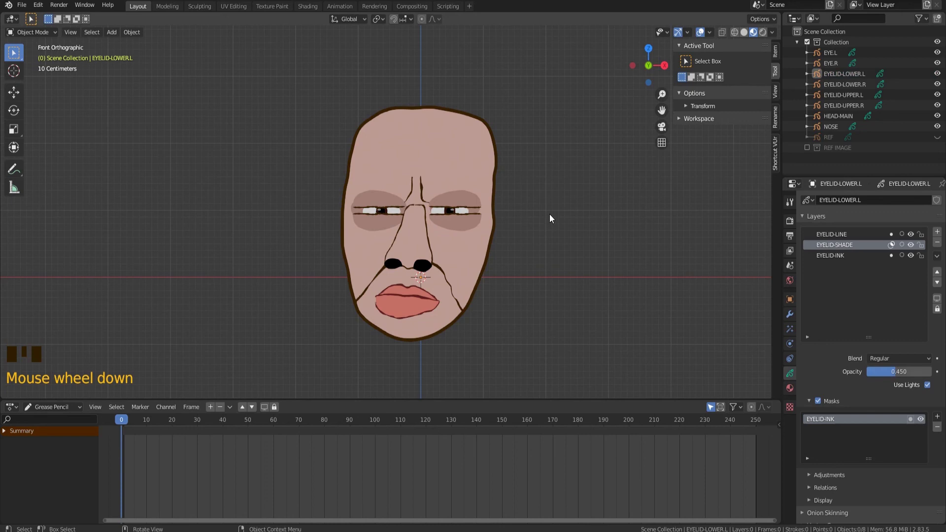
{"action": "scroll", "coordinate": [549, 214], "scroll_direction": "up", "scroll_amount": 1}
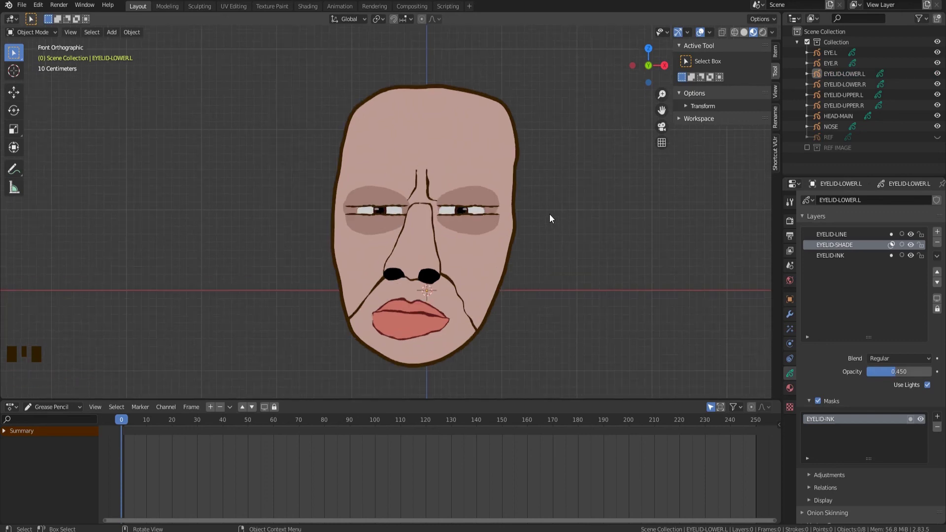
{"action": "double_click", "coordinate": [550, 218]}
{"action": "scroll", "coordinate": [550, 218], "scroll_direction": "down", "scroll_amount": 1}
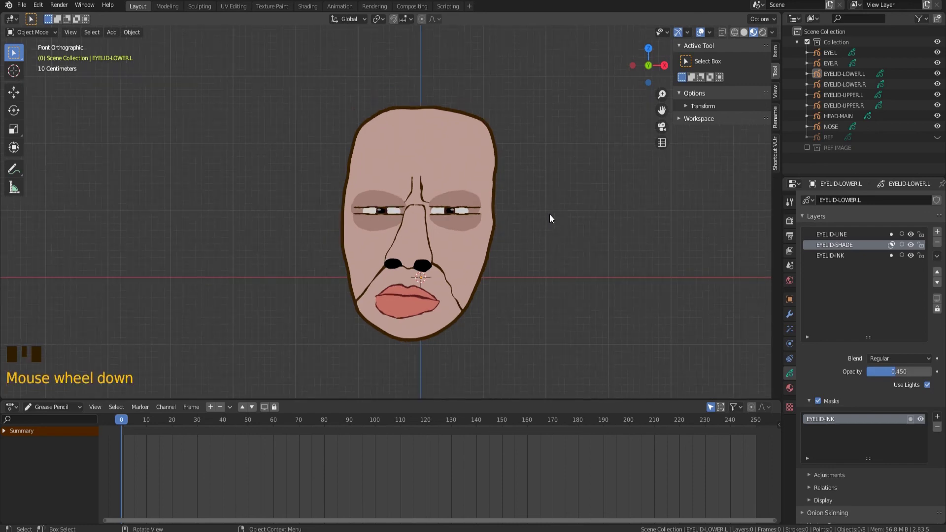
{"action": "scroll", "coordinate": [549, 215], "scroll_direction": "up", "scroll_amount": 1}
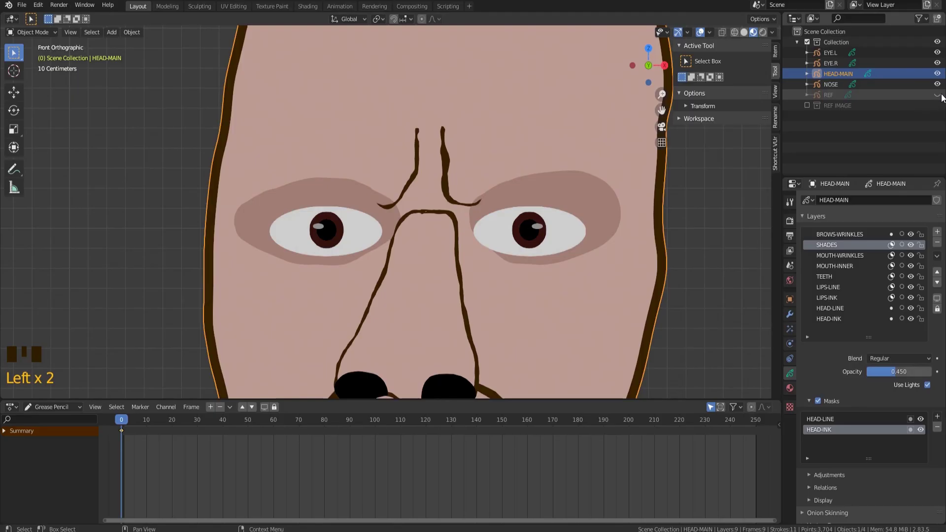
Step: Make the REF sketch visible over the face and deselect HEAD-MAIN
{"action": "key", "text": "Left"}
{"action": "scroll", "coordinate": [521, 208], "scroll_direction": "down", "scroll_amount": 3}
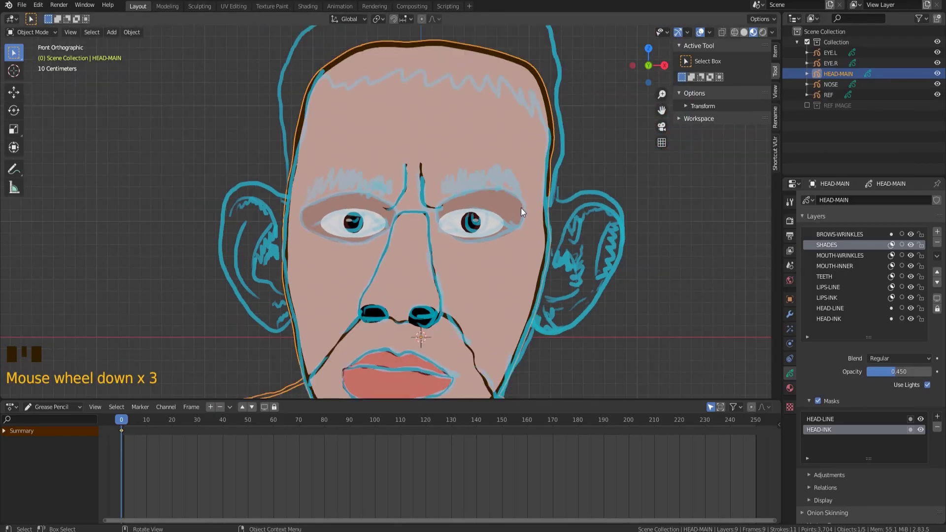
{"action": "left_click", "coordinate": [611, 177]}
{"action": "middle_click_drag", "start_coordinate": [592, 166], "coordinate": [598, 197], "text": "shift"}
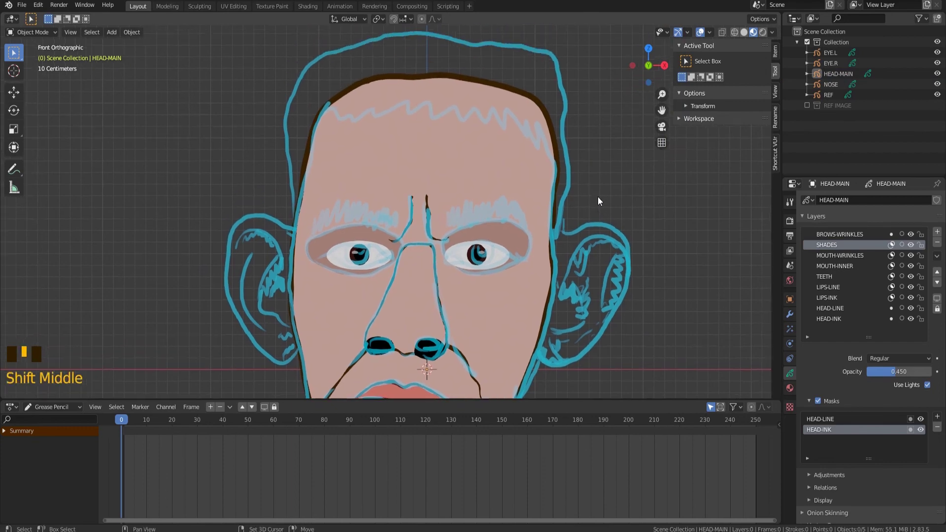
{"action": "scroll", "coordinate": [596, 193], "scroll_direction": "down", "scroll_amount": 2}
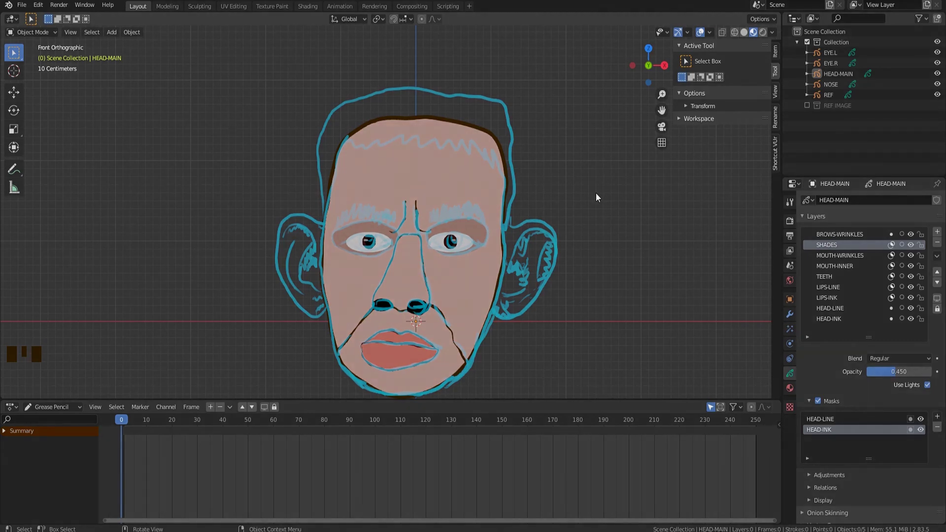
{"action": "scroll", "coordinate": [536, 197], "scroll_direction": "up", "scroll_amount": 4}
{"action": "middle_click_drag", "start_coordinate": [539, 208], "coordinate": [448, 220], "text": "shift"}
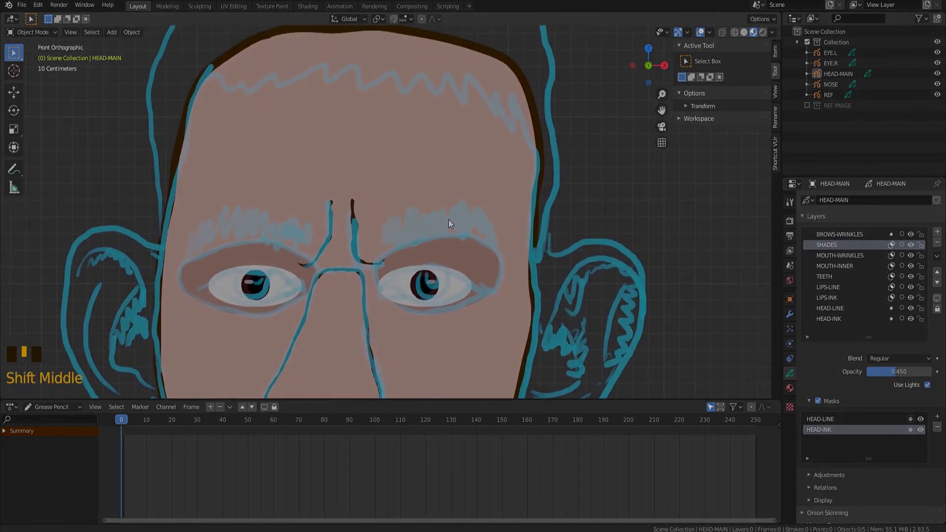